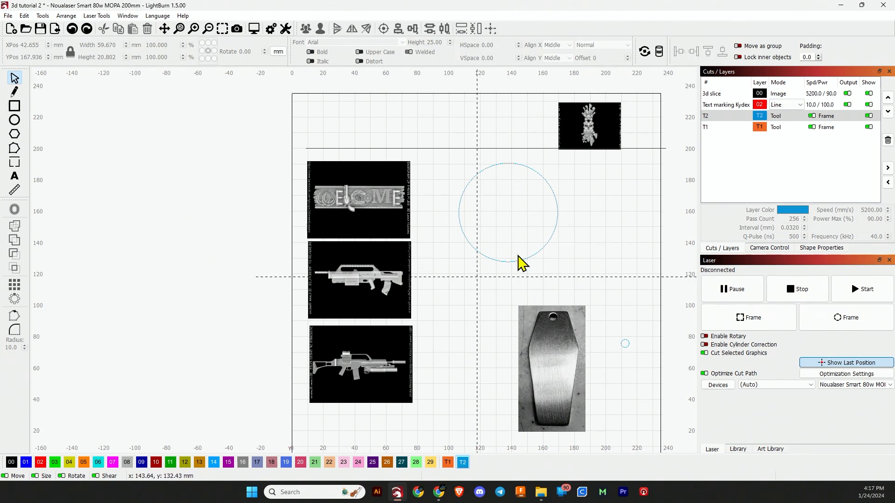
Step: Draw a rectangle about 60 by 21 mm around the welcome sign artwork, leaving out the credit text
{"action": "scroll", "coordinate": [230, 215], "scroll_direction": "up", "scroll_amount": 5}
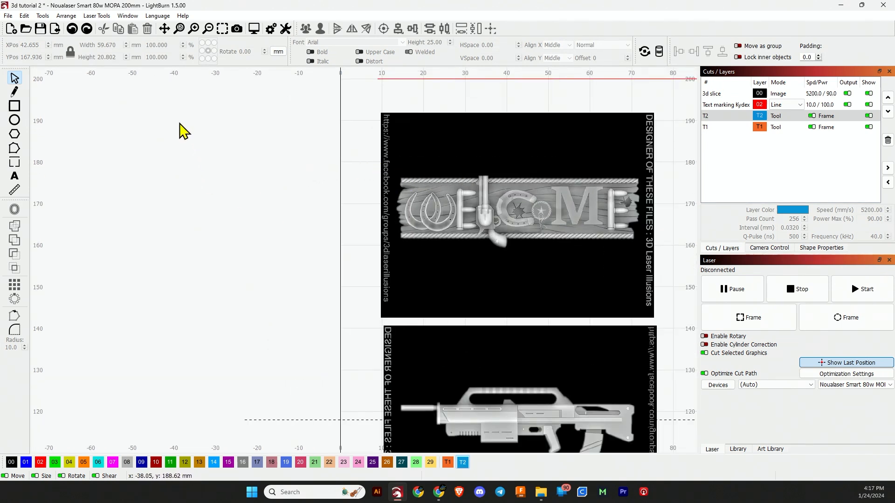
{"action": "left_click", "coordinate": [14, 106]}
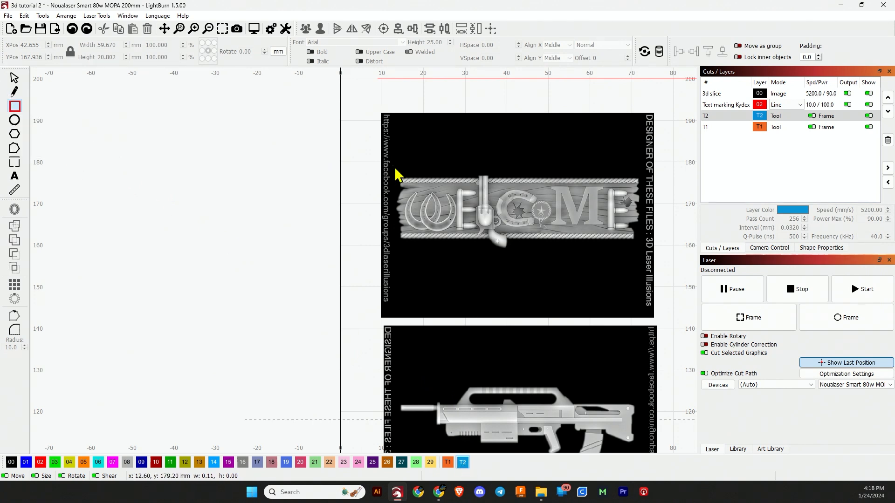
{"action": "left_click_drag", "start_coordinate": [394, 166], "coordinate": [644, 254]}
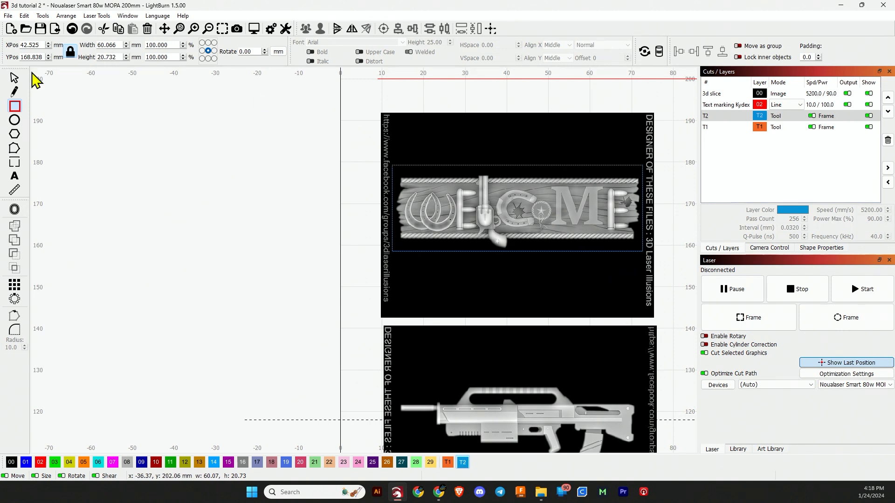
Step: Select the rectangle together with the welcome image and apply it as a mask to the image
{"action": "left_click", "coordinate": [14, 78]}
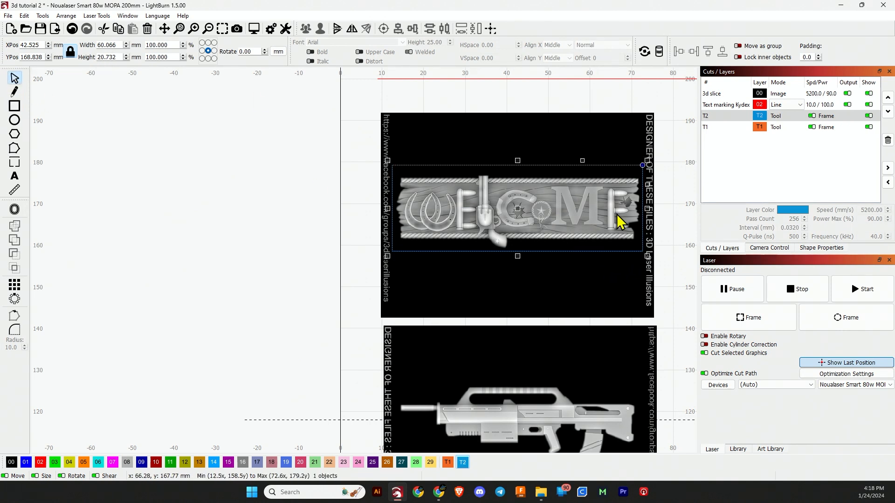
{"action": "left_click_drag", "start_coordinate": [671, 255], "coordinate": [607, 219]}
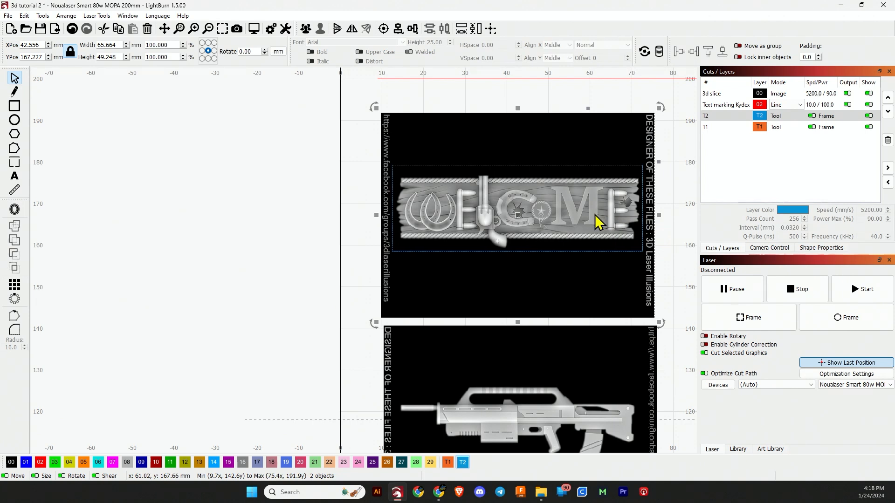
{"action": "right_click", "coordinate": [593, 215]}
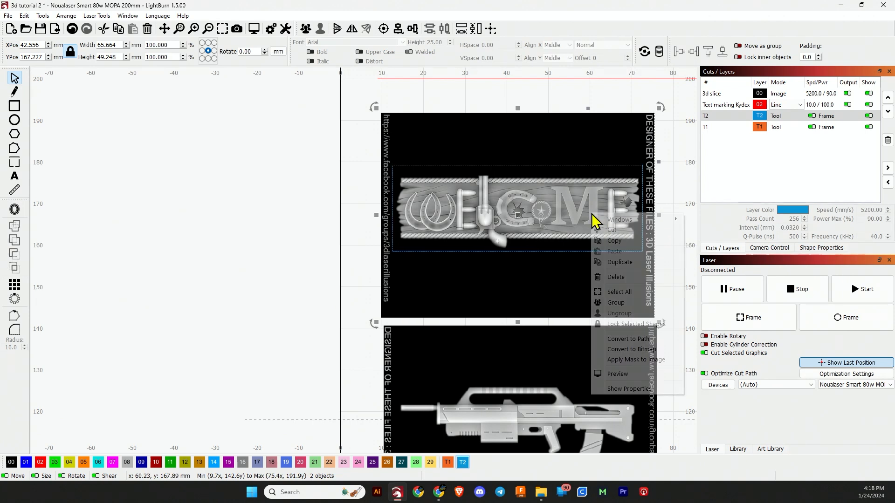
{"action": "left_click", "coordinate": [635, 360]}
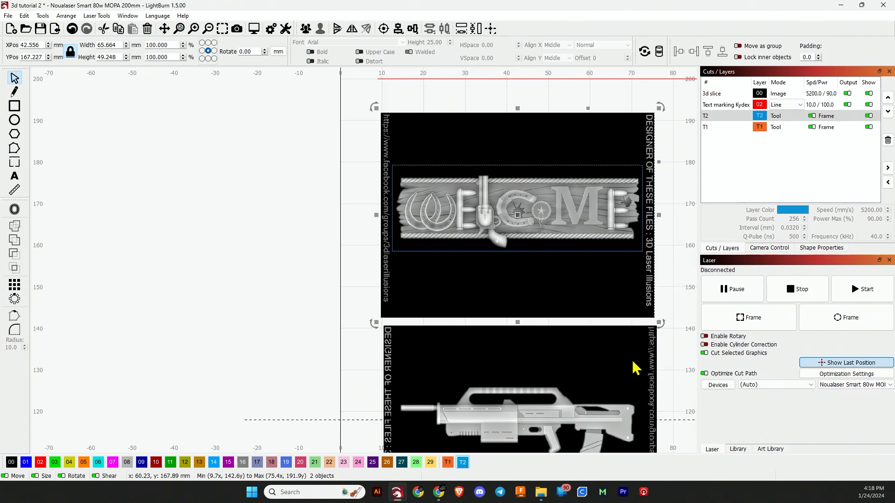
Step: Shift the masked welcome image slightly upward and flatten its image mask
{"action": "mouse_move", "coordinate": [540, 215]}
{"action": "left_mouse_down"}
{"action": "mouse_move", "coordinate": [530, 190]}
{"action": "mouse_move", "coordinate": [542, 204]}
{"action": "left_mouse_up"}
{"action": "left_click", "coordinate": [531, 212]}
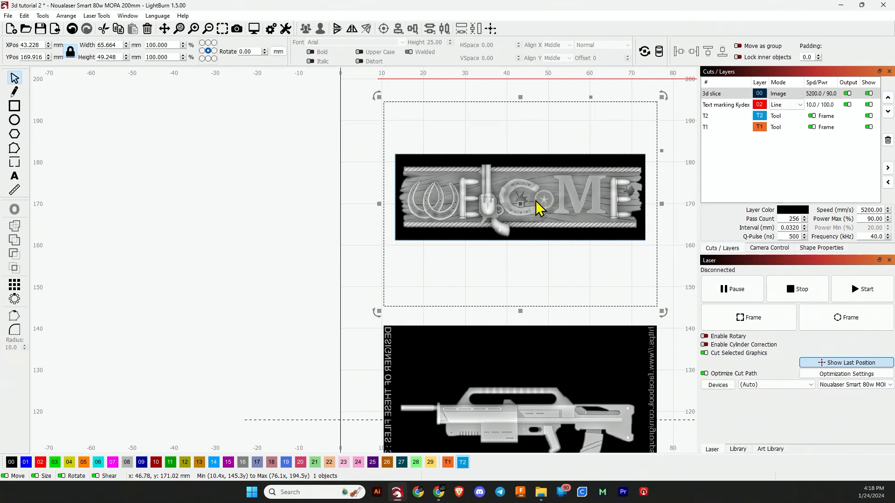
{"action": "left_click_drag", "start_coordinate": [541, 205], "coordinate": [536, 205]}
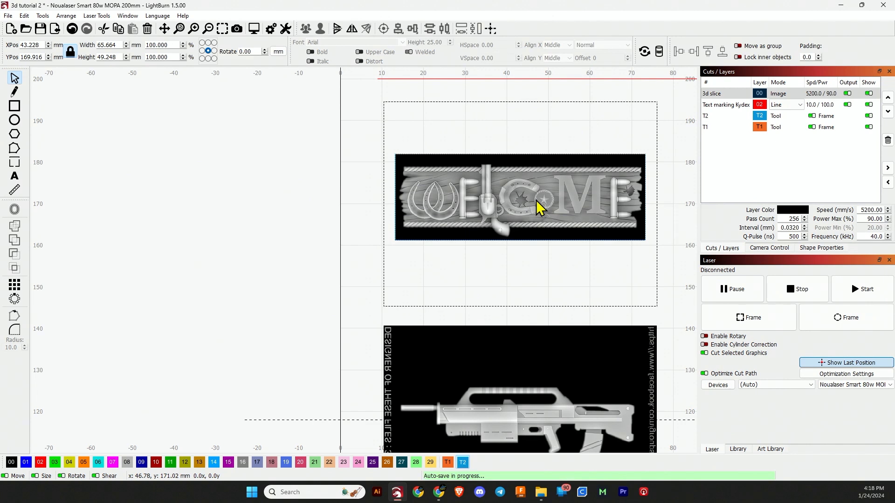
{"action": "right_click", "coordinate": [560, 206]}
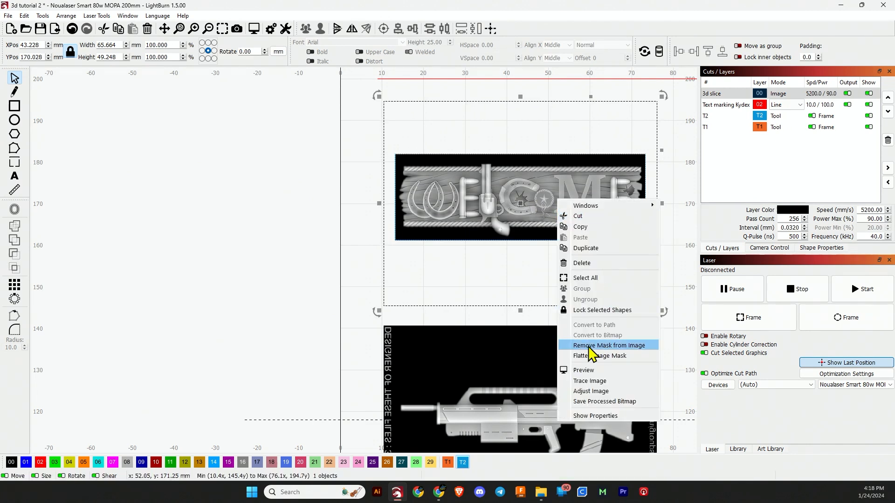
{"action": "left_click", "coordinate": [617, 356]}
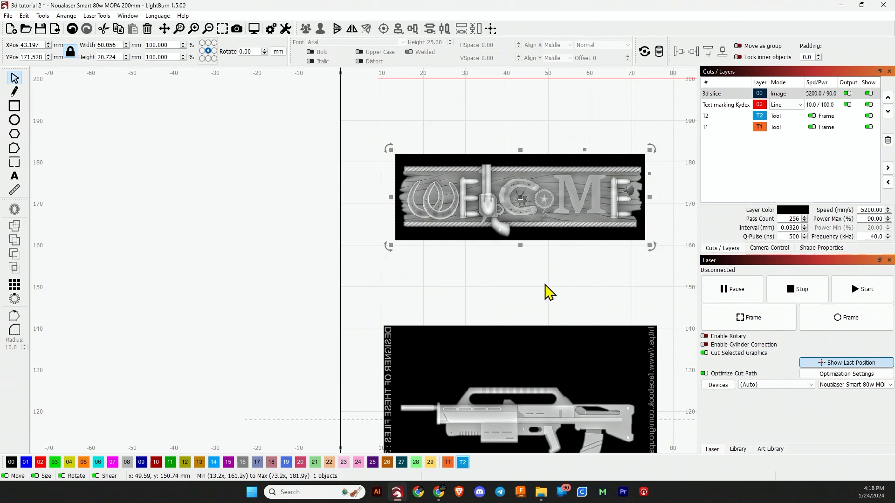
Step: Move the cropped welcome image to the centre of the large tool-layer circle
{"action": "left_click", "coordinate": [540, 212]}
{"action": "scroll", "coordinate": [600, 236], "scroll_direction": "down", "scroll_amount": 1}
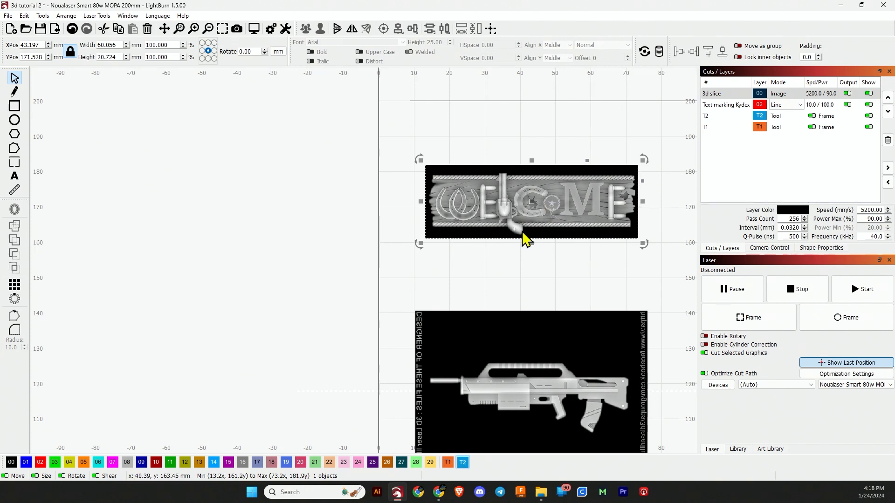
{"action": "left_click_drag", "start_coordinate": [532, 202], "coordinate": [638, 237]}
{"action": "scroll", "coordinate": [558, 234], "scroll_direction": "down", "scroll_amount": 4}
{"action": "scroll", "coordinate": [556, 232], "scroll_direction": "down", "scroll_amount": 3}
{"action": "scroll", "coordinate": [646, 236], "scroll_direction": "up", "scroll_amount": 4}
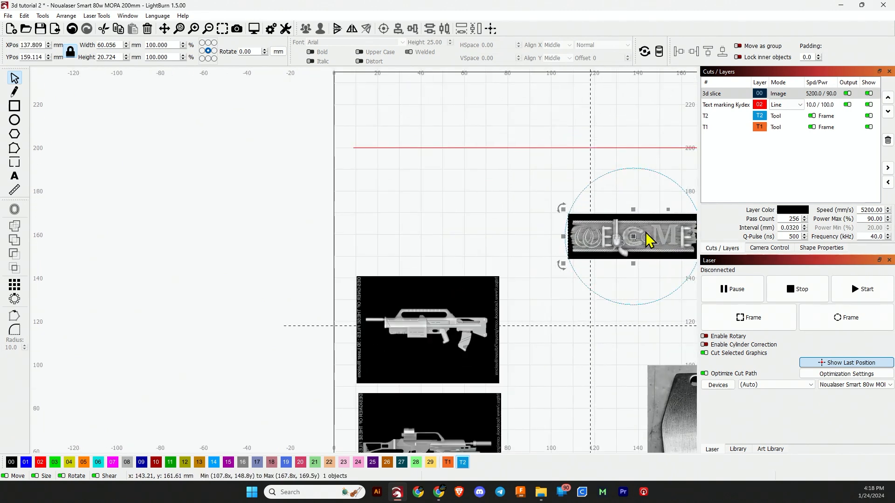
{"action": "scroll", "coordinate": [644, 246], "scroll_direction": "up", "scroll_amount": 2}
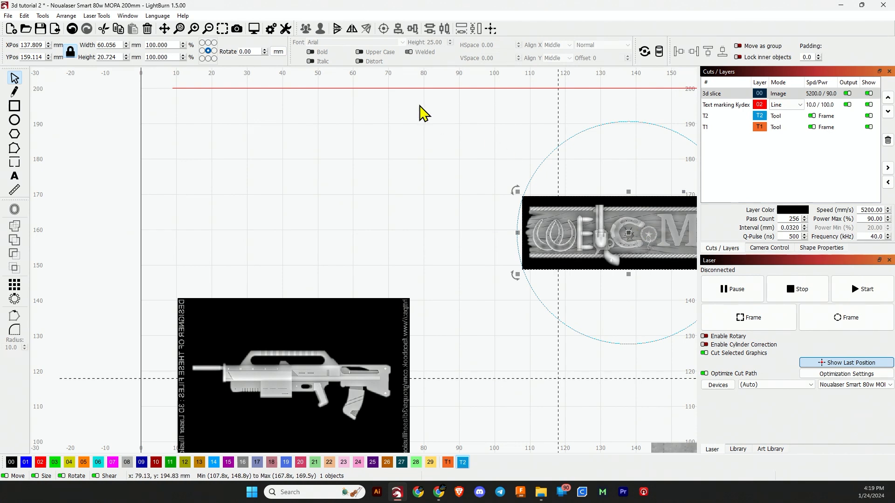
Step: Reduce the welcome image's width to 56.056 mm with its proportions locked so it fits inside the circle
{"action": "left_click", "coordinate": [126, 47]}
{"action": "left_click", "coordinate": [126, 47]}
{"action": "left_click", "coordinate": [126, 47]}
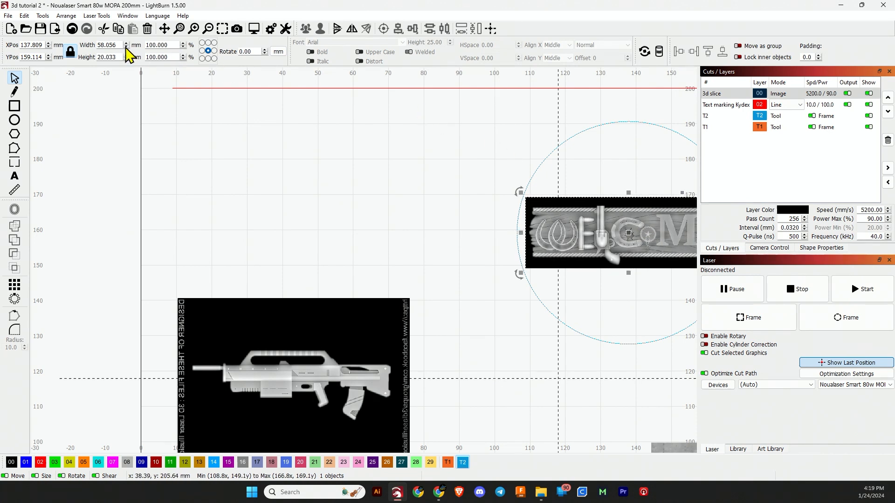
{"action": "left_click", "coordinate": [126, 47]}
{"action": "left_click", "coordinate": [396, 191]}
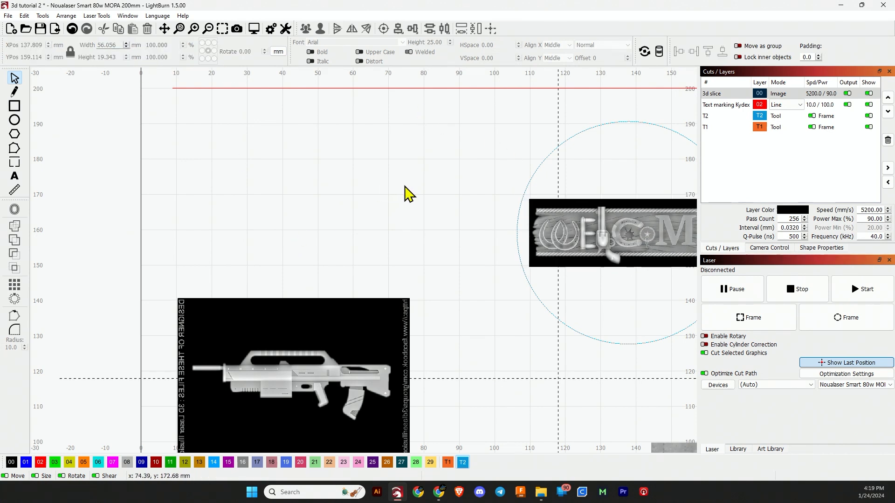
{"action": "left_click_drag", "start_coordinate": [403, 185], "coordinate": [276, 175]}
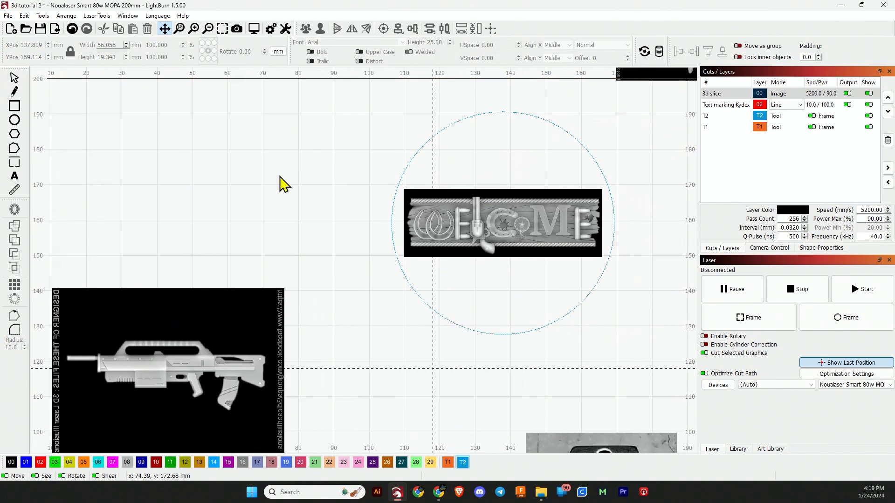
Step: Try a height of 20.343 mm for the welcome image and set it back to 19.343 mm
{"action": "left_click", "coordinate": [500, 205]}
{"action": "left_click", "coordinate": [126, 55]}
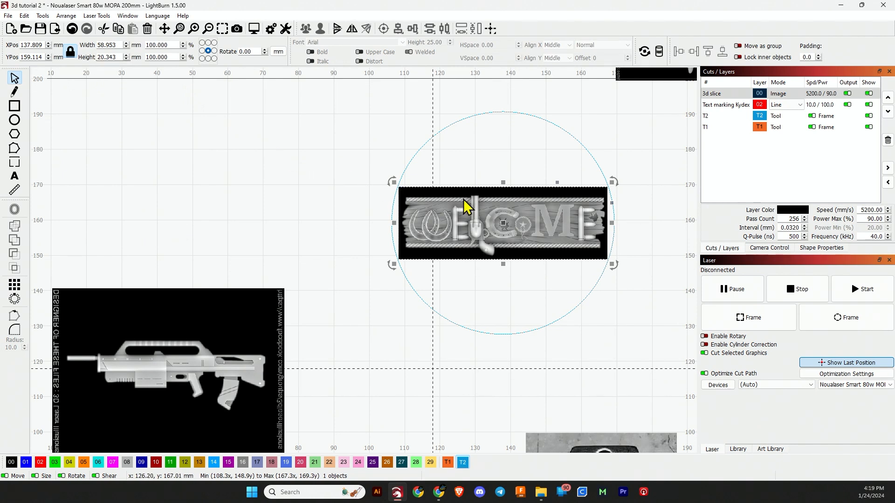
{"action": "left_click", "coordinate": [126, 60]}
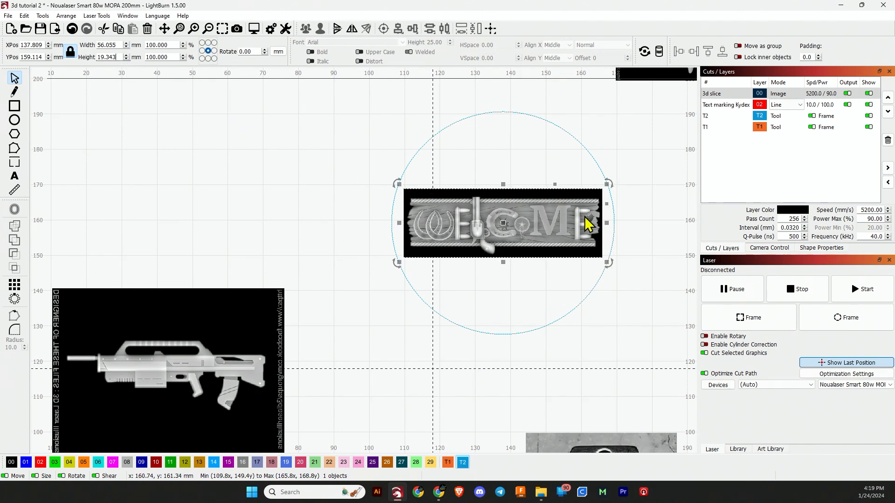
{"action": "left_click", "coordinate": [646, 276]}
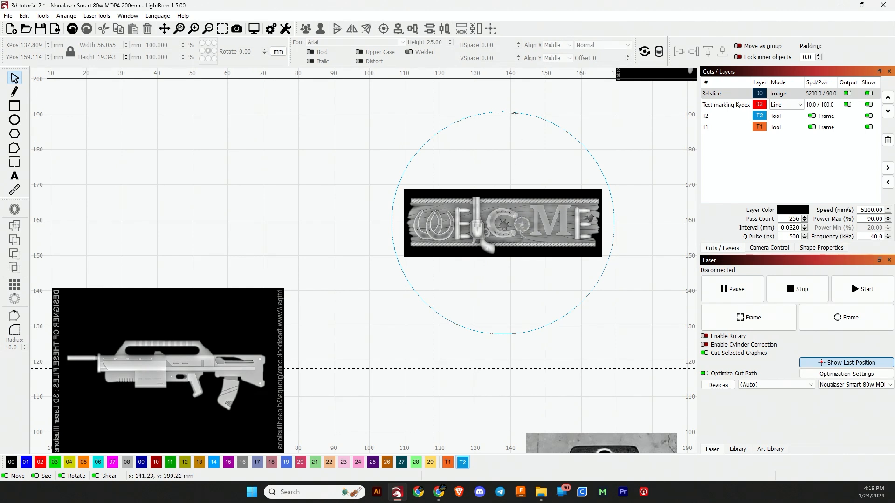
Step: Assign the 63 mm circle around the welcome image to layer 01
{"action": "left_click", "coordinate": [514, 112]}
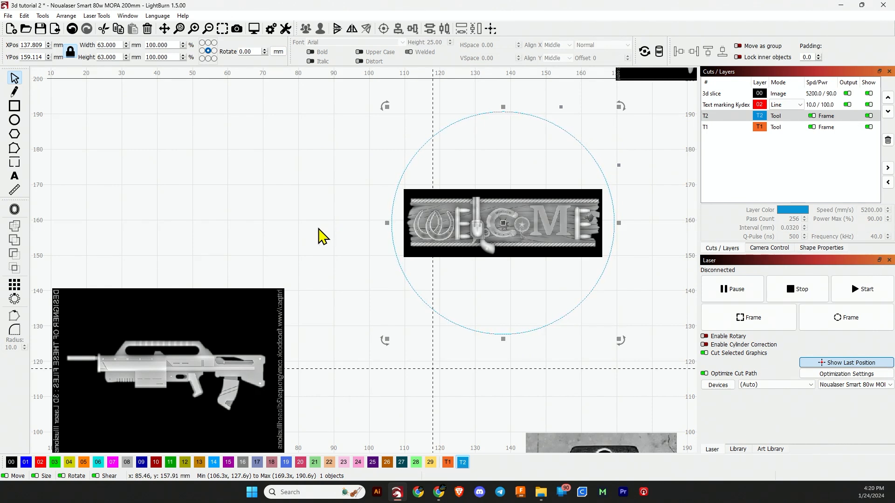
{"action": "scroll", "coordinate": [323, 237], "scroll_direction": "down", "scroll_amount": 1}
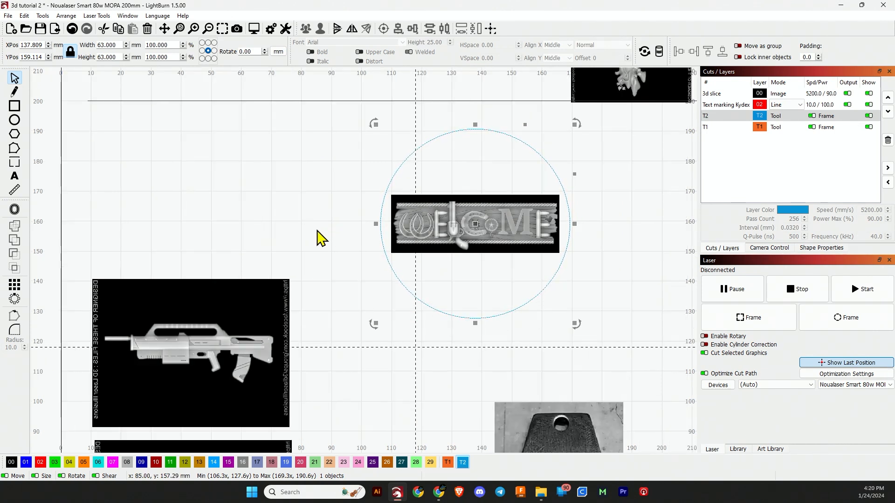
{"action": "scroll", "coordinate": [322, 238], "scroll_direction": "down", "scroll_amount": 1}
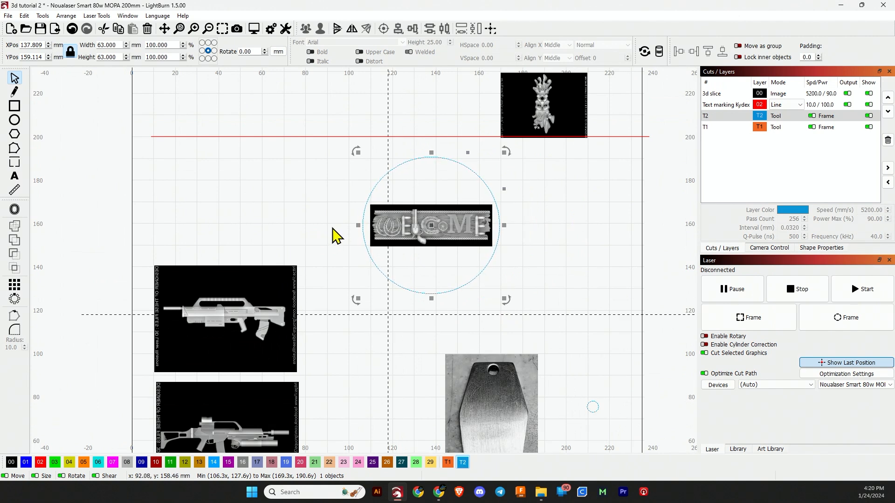
{"action": "scroll", "coordinate": [330, 219], "scroll_direction": "up", "scroll_amount": 2}
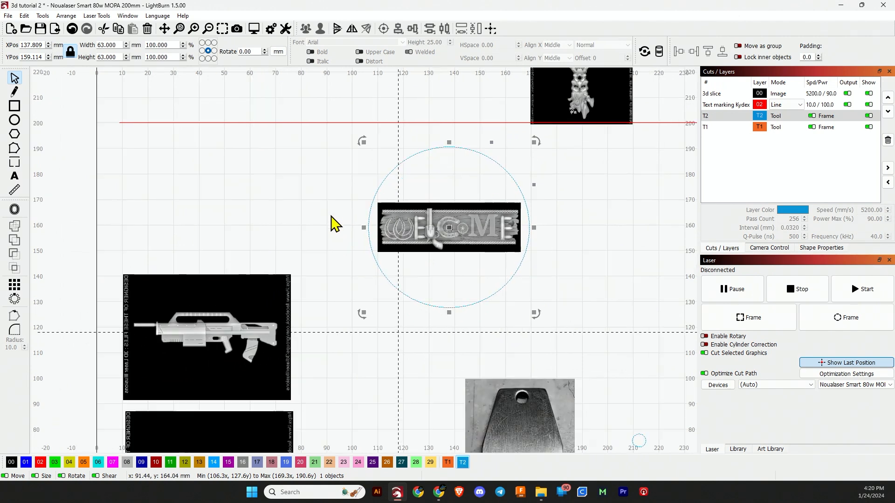
{"action": "scroll", "coordinate": [335, 225], "scroll_direction": "up", "scroll_amount": 1}
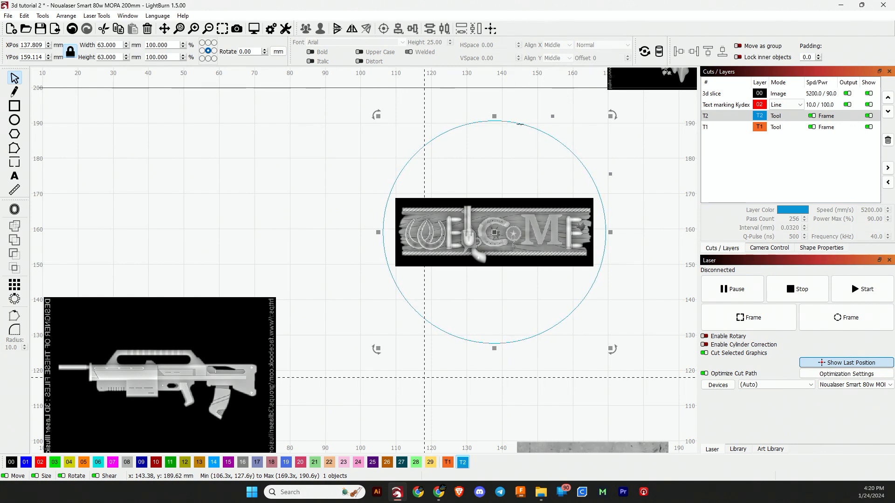
{"action": "left_click", "coordinate": [26, 463]}
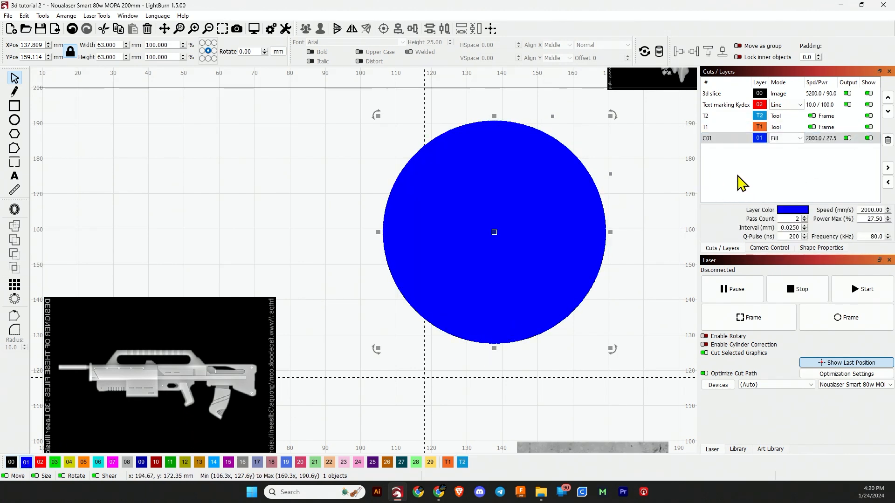
Step: Convert the filled circle to a bitmap at 1920 DPI with the Use Cut Settings render type
{"action": "right_click", "coordinate": [517, 230]}
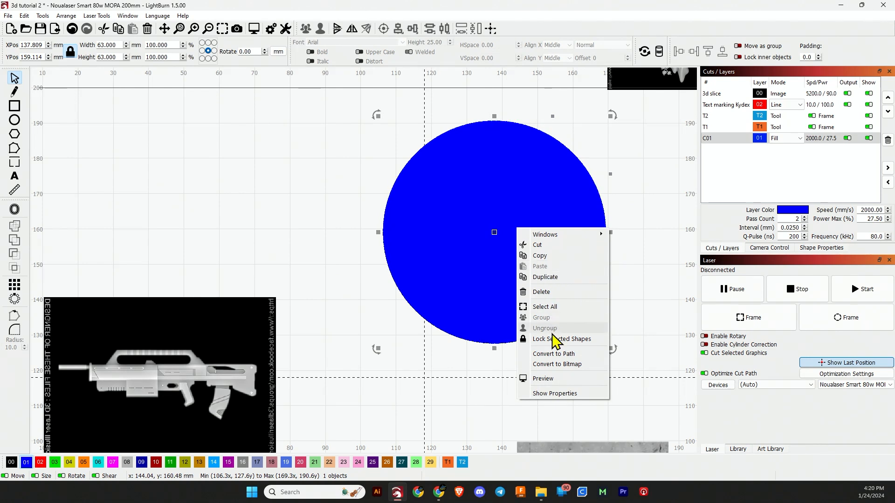
{"action": "left_click", "coordinate": [562, 365]}
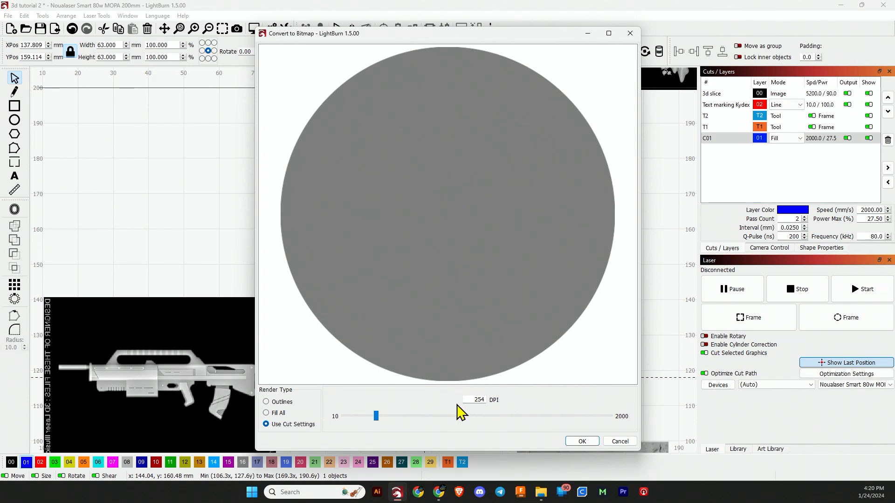
{"action": "left_click", "coordinate": [265, 413]}
{"action": "left_click", "coordinate": [267, 424]}
{"action": "double_click", "coordinate": [471, 403]}
{"action": "type", "text": "1920"}
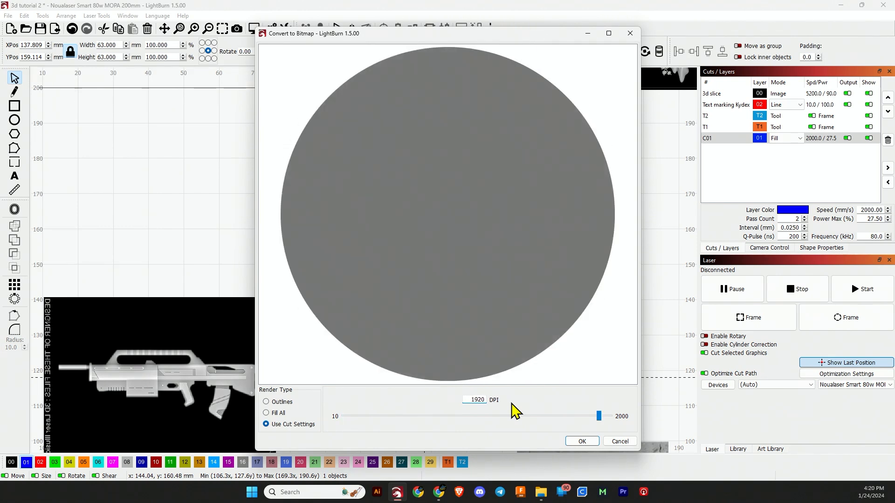
{"action": "left_click", "coordinate": [587, 442]}
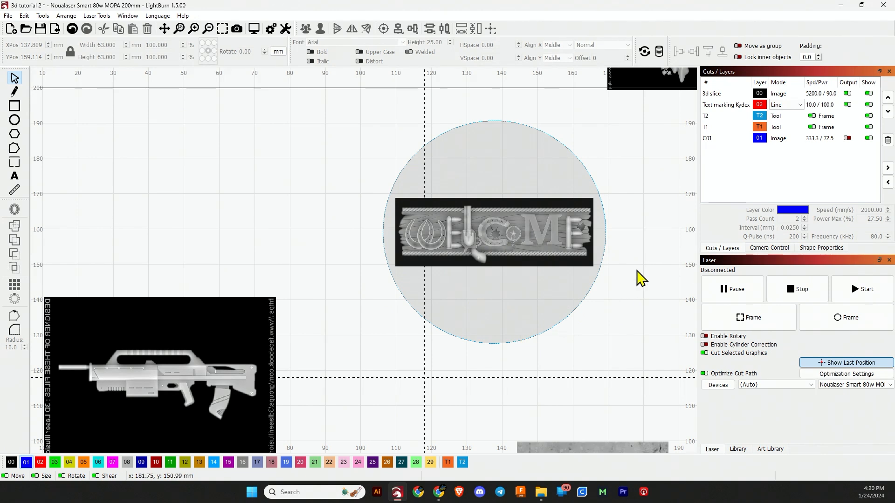
Step: Select the circle bitmap and move its layer C01 to the first place in the cut order, above 3d slice
{"action": "left_click", "coordinate": [530, 306]}
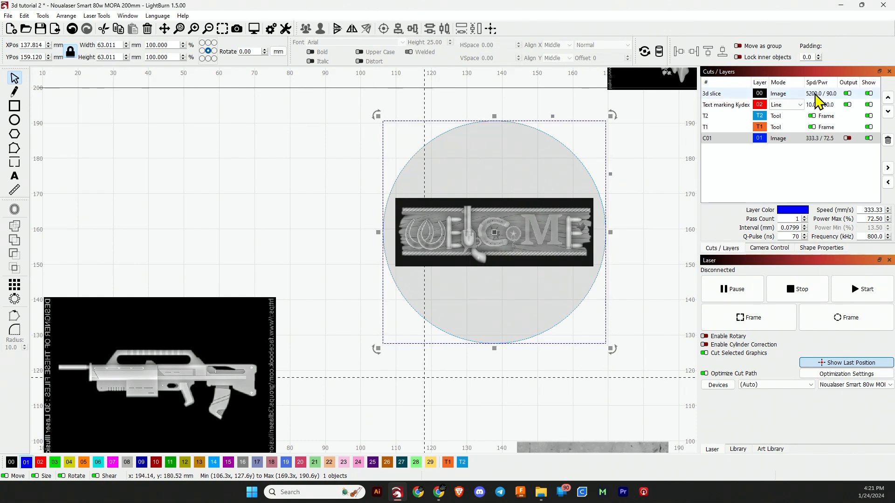
{"action": "left_click", "coordinate": [887, 98]}
{"action": "left_click", "coordinate": [888, 99]}
{"action": "left_click", "coordinate": [888, 99]}
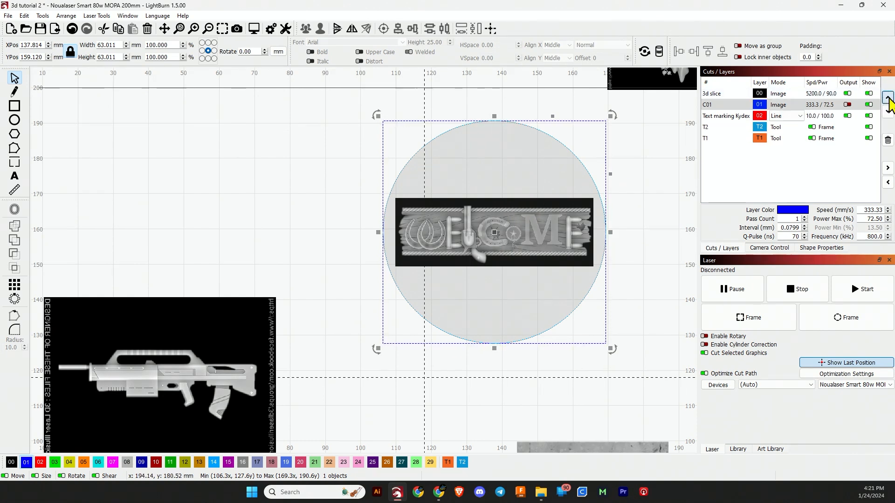
{"action": "left_click", "coordinate": [887, 99]}
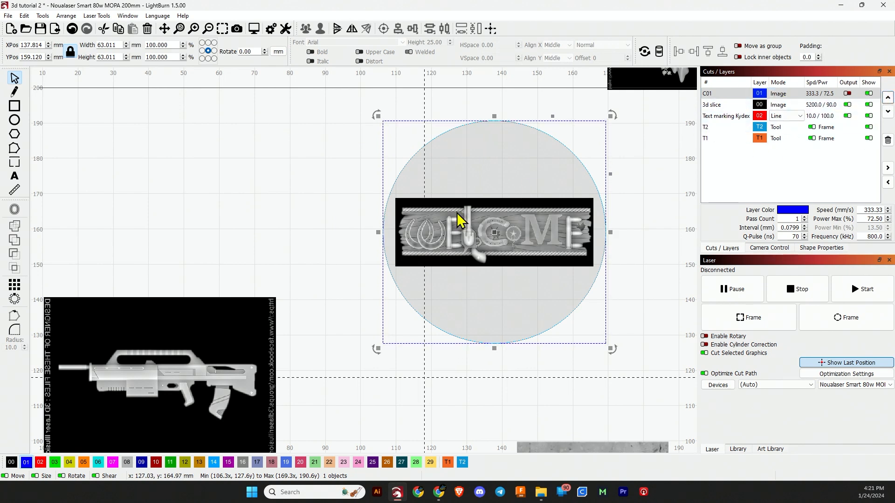
Step: Adjust the circle bitmap with Threshold mode, brightness -70 and a 0.080 mm line interval
{"action": "double_click", "coordinate": [480, 181]}
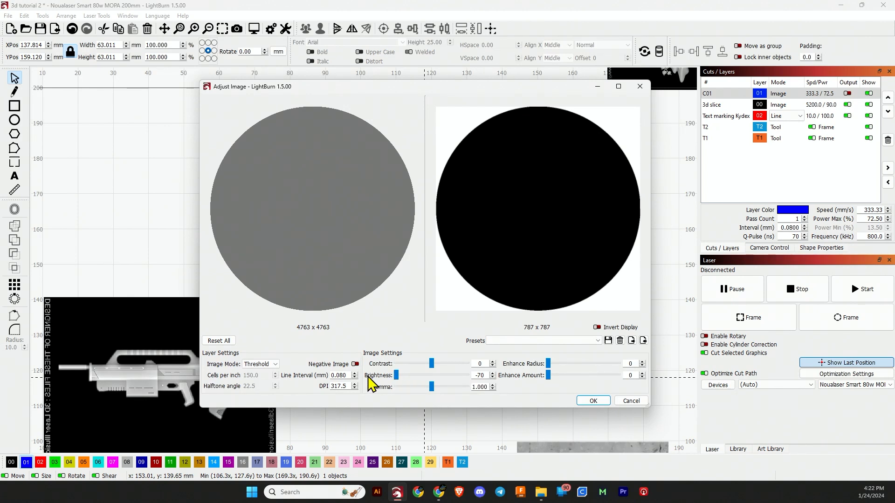
{"action": "left_click", "coordinate": [595, 401]}
{"action": "left_click", "coordinate": [629, 286]}
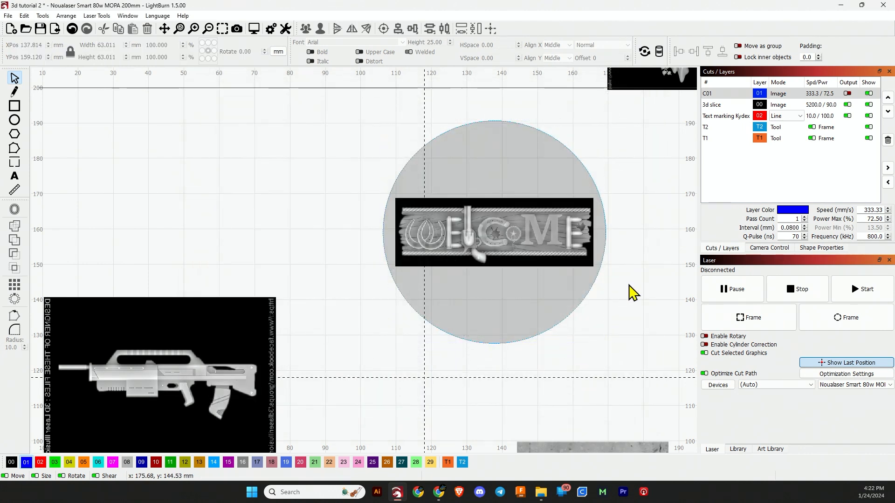
Step: Convert the welcome image and its background circle into one combined bitmap at 1920 DPI with the Use Cut Settings render type
{"action": "left_click", "coordinate": [565, 254]}
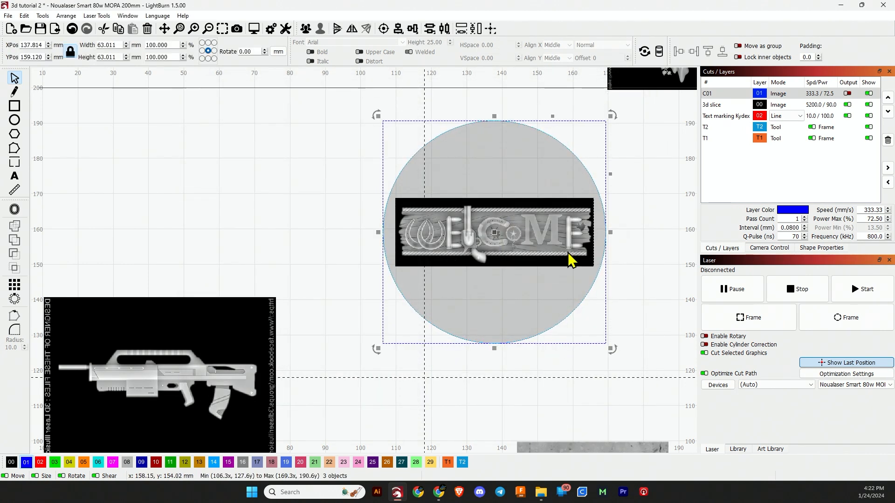
{"action": "right_click", "coordinate": [540, 252]}
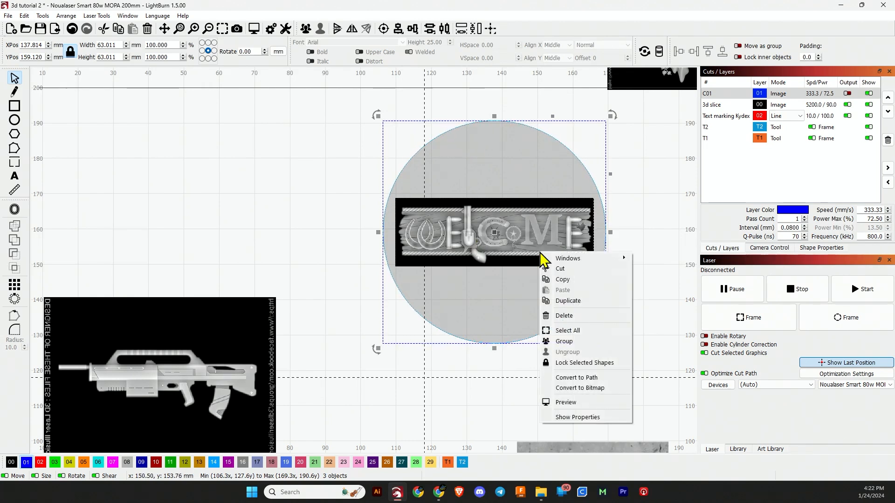
{"action": "left_click", "coordinate": [585, 389]}
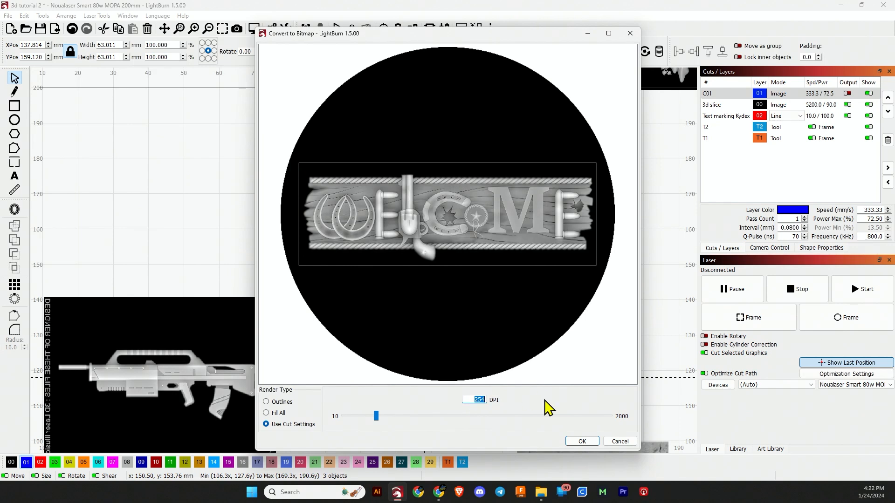
{"action": "type", "text": "1920"}
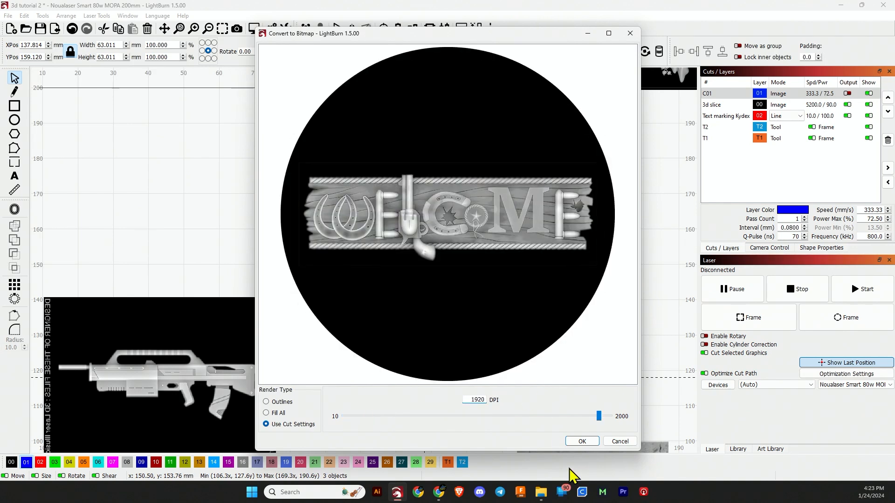
{"action": "left_click", "coordinate": [577, 441]}
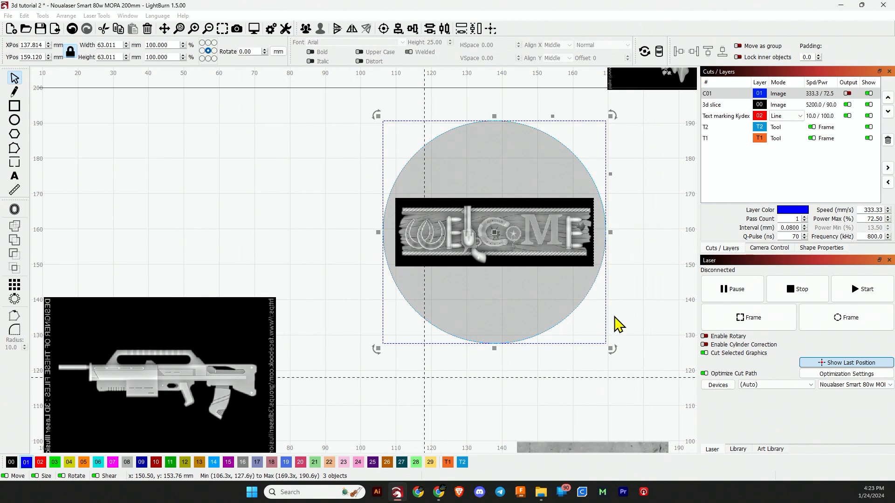
{"action": "left_click", "coordinate": [635, 315]}
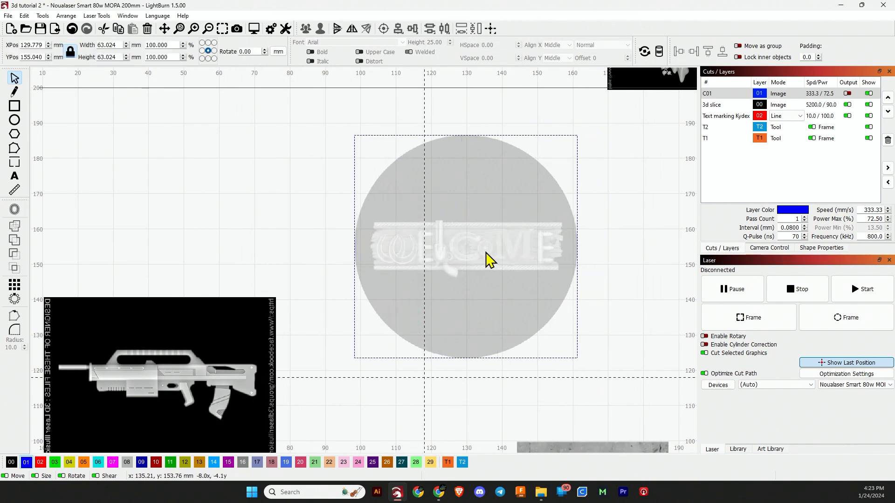
{"action": "left_click", "coordinate": [485, 259]}
Step: Apply the PND 3D tutorial image adjustment preset to the combined bitmap and enable output for its layer C01
{"action": "scroll", "coordinate": [486, 260], "scroll_direction": "up", "scroll_amount": 3}
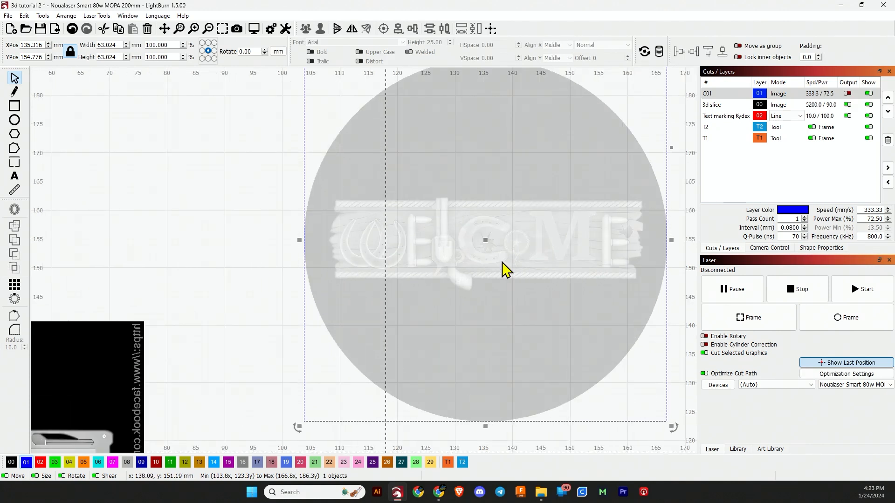
{"action": "scroll", "coordinate": [503, 262], "scroll_direction": "down", "scroll_amount": 2}
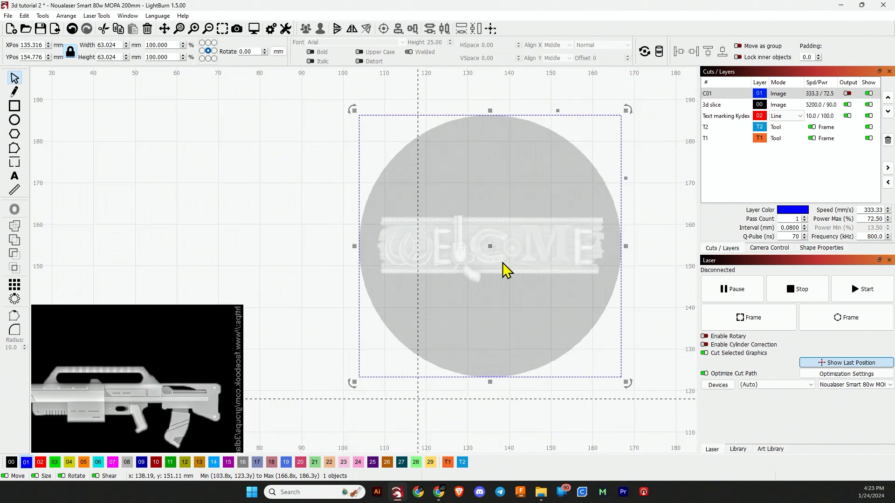
{"action": "scroll", "coordinate": [502, 262], "scroll_direction": "down", "scroll_amount": 1}
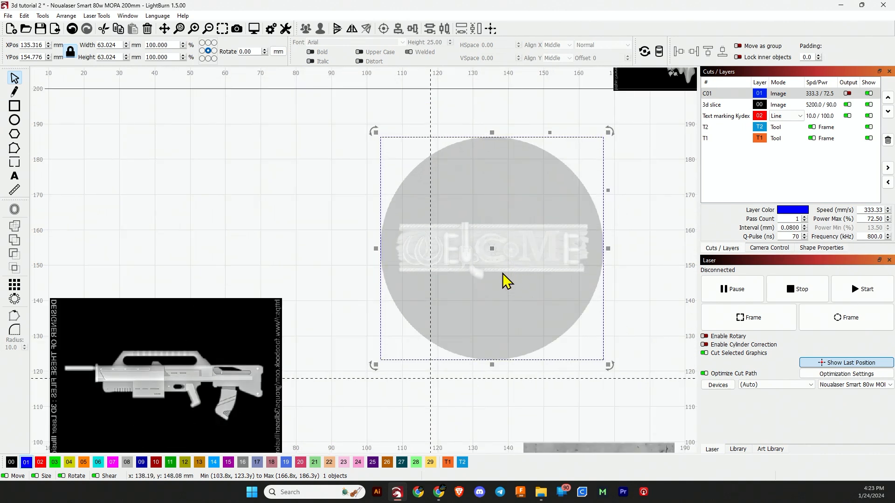
{"action": "right_click", "coordinate": [501, 286]}
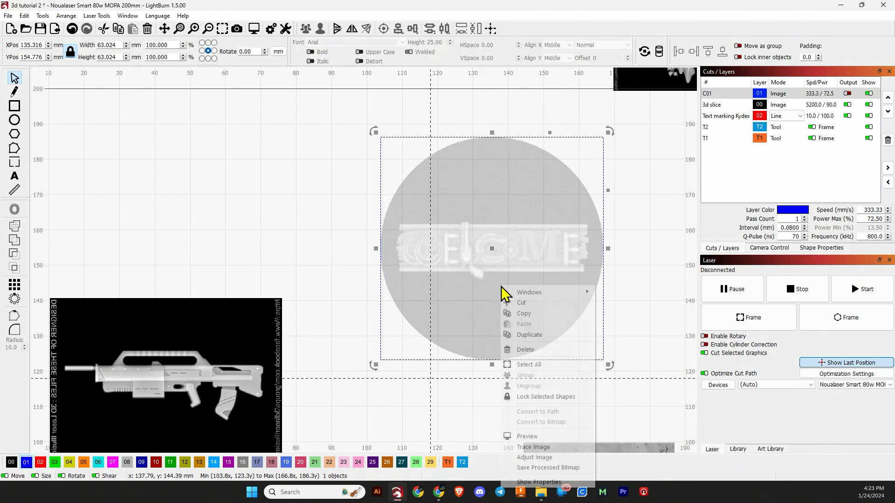
{"action": "left_click", "coordinate": [549, 458]}
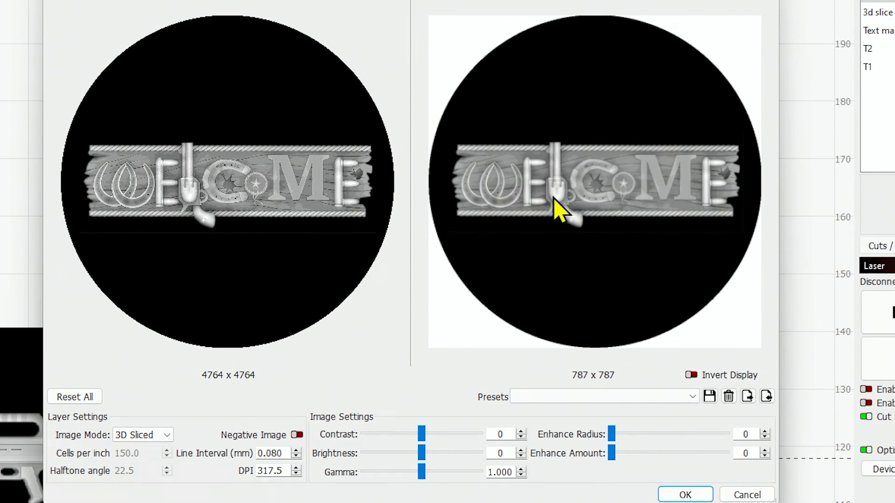
{"action": "left_click", "coordinate": [692, 396]}
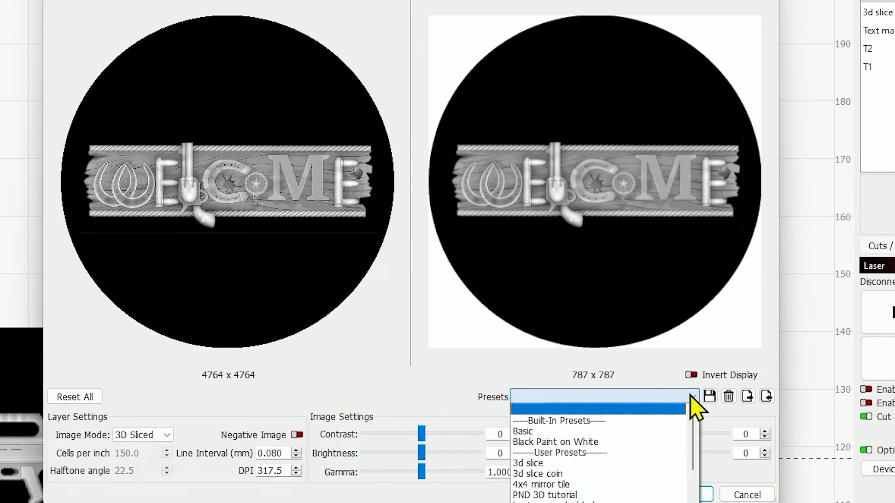
{"action": "left_click", "coordinate": [622, 494]}
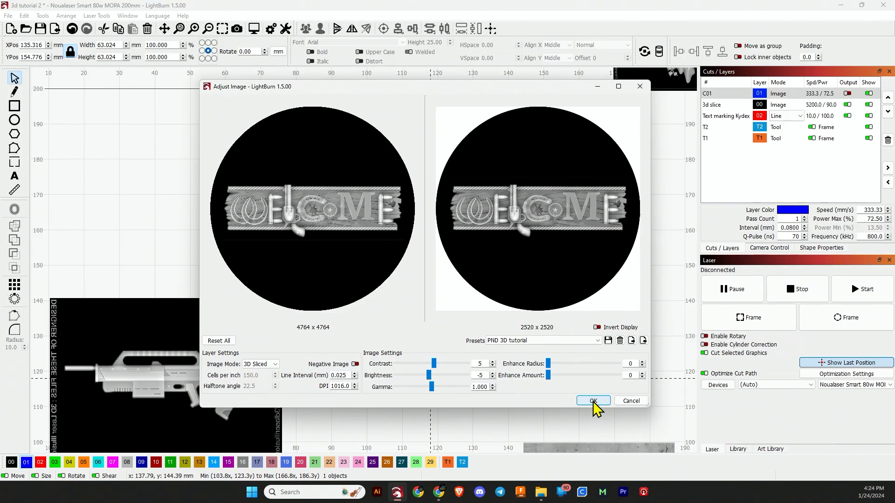
{"action": "left_click", "coordinate": [594, 401]}
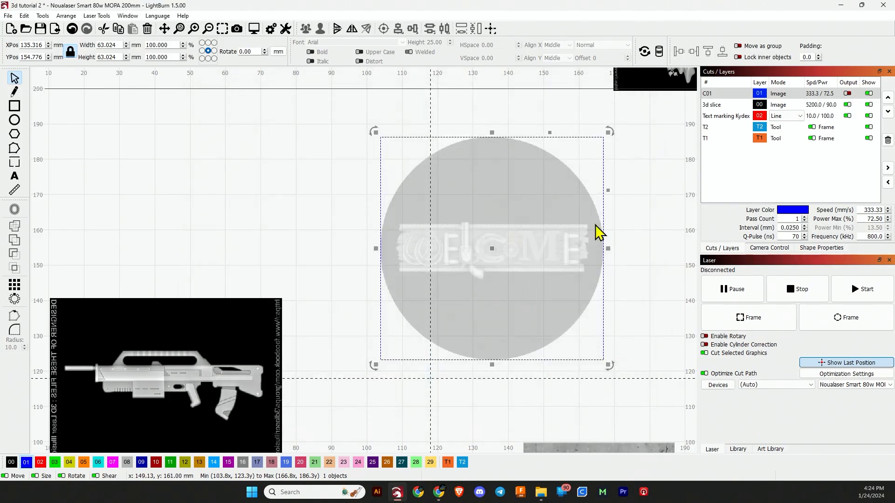
{"action": "left_click", "coordinate": [847, 93]}
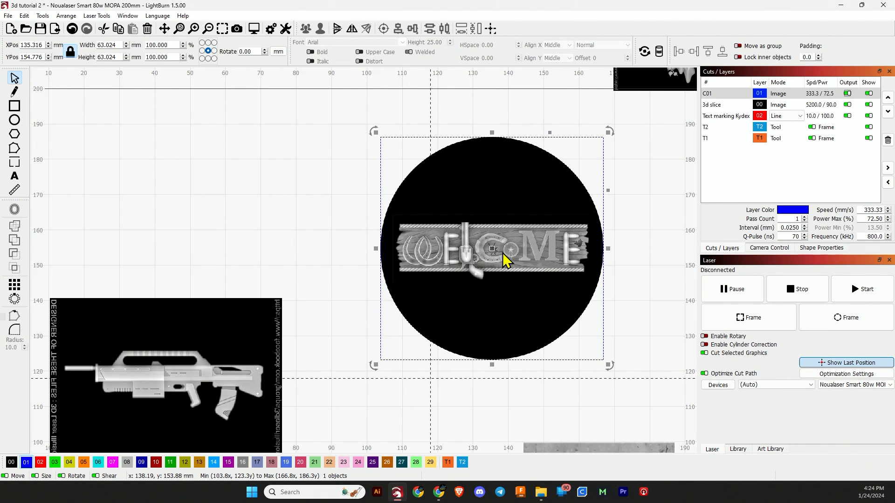
Step: Place the first rifle image beside the welcome circle and frame the rifle with a rectangle about 59 by 26 mm on layer T2
{"action": "left_click_drag", "start_coordinate": [132, 405], "coordinate": [233, 245]}
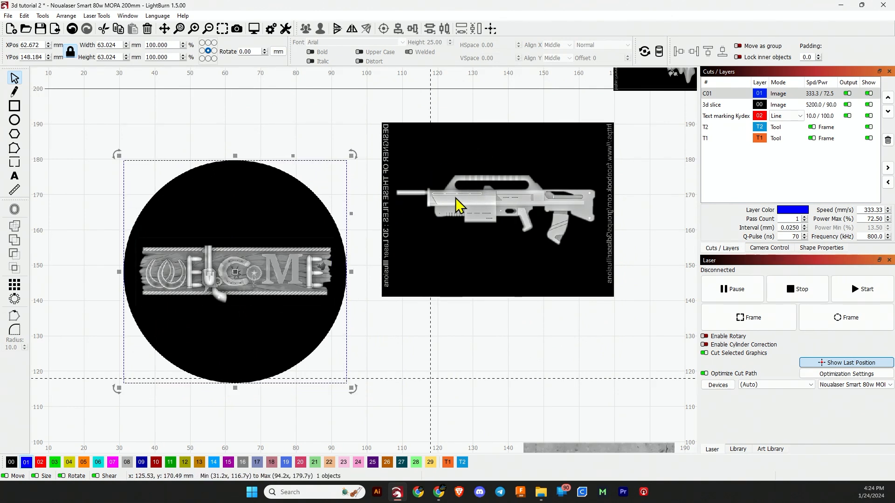
{"action": "left_click_drag", "start_coordinate": [455, 200], "coordinate": [471, 227]}
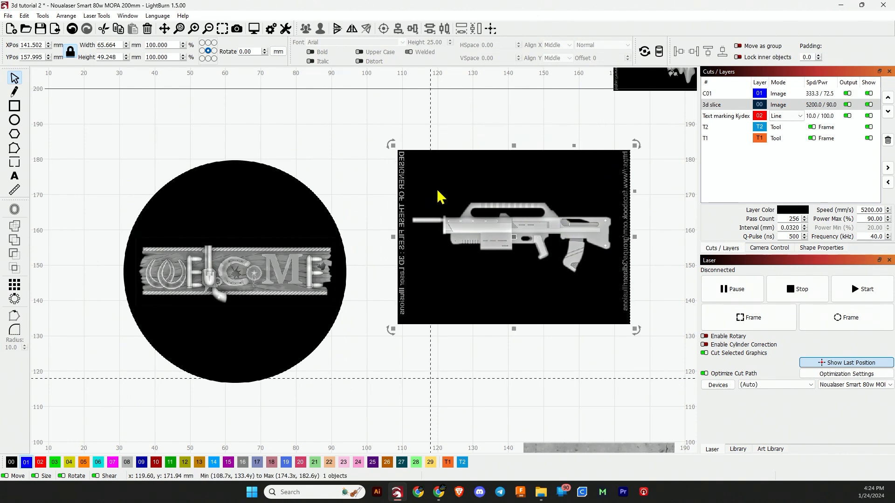
{"action": "left_click", "coordinate": [15, 107]}
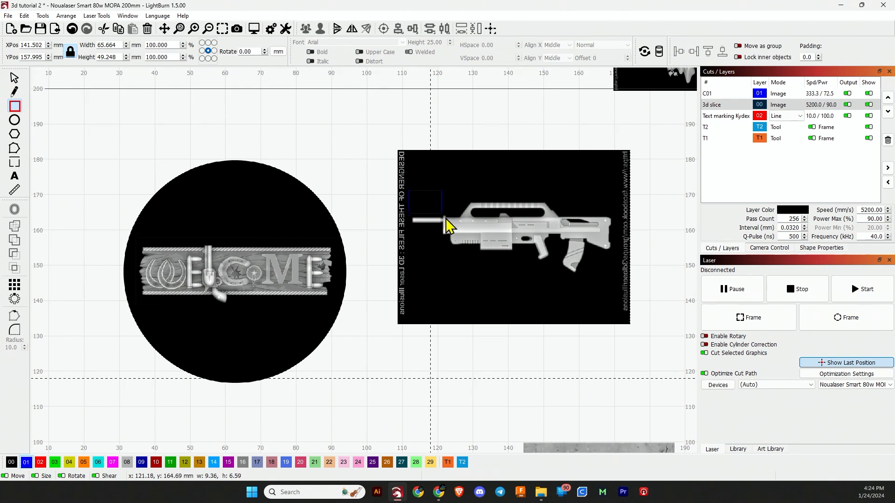
{"action": "left_click_drag", "start_coordinate": [446, 217], "coordinate": [617, 281]}
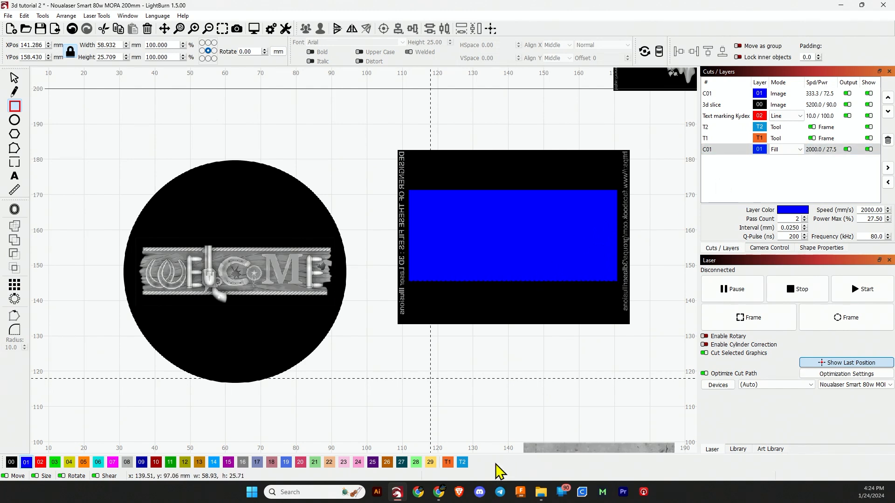
{"action": "left_click", "coordinate": [11, 80]}
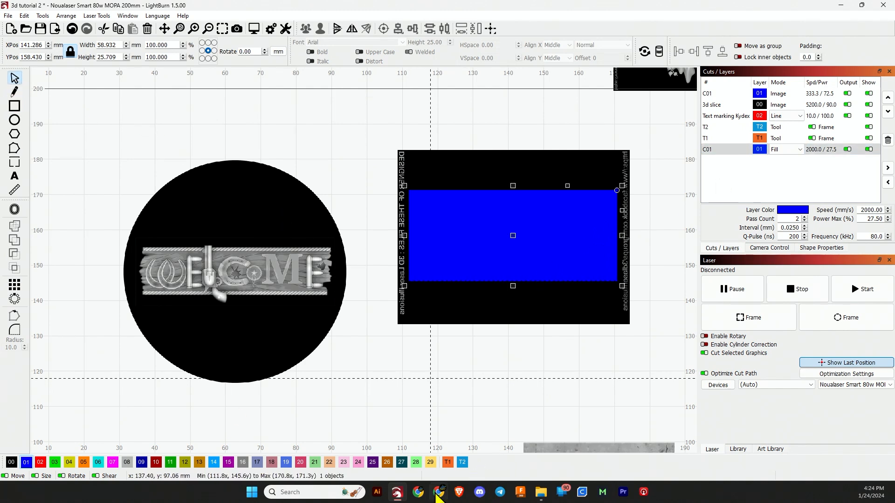
{"action": "left_click", "coordinate": [461, 463]}
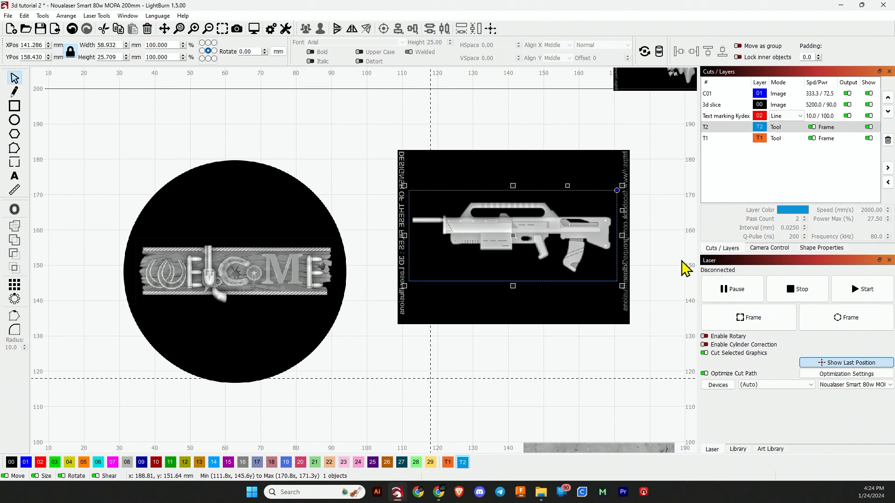
Step: Mask the first rifle image with the surrounding T2 rectangle to crop away the edge text
{"action": "left_click", "coordinate": [613, 349]}
{"action": "left_click", "coordinate": [545, 243]}
{"action": "right_click", "coordinate": [565, 275]}
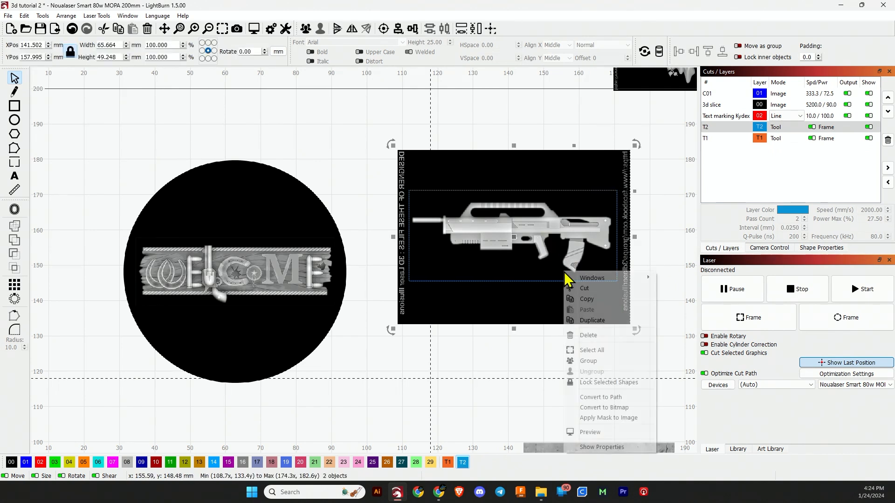
{"action": "left_click", "coordinate": [629, 419]}
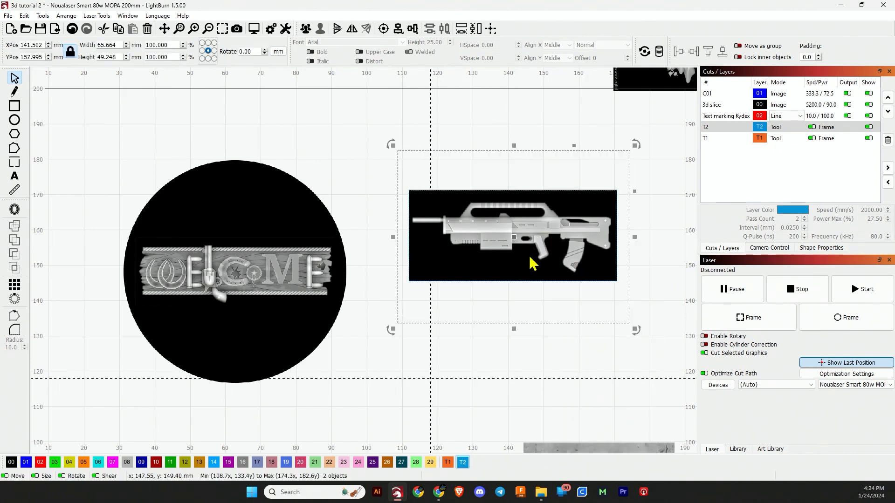
Step: Shrink the masked rifle image to about 39 by 29 mm and place it inside the circle above the welcome sign
{"action": "left_click_drag", "start_coordinate": [520, 226], "coordinate": [231, 203]}
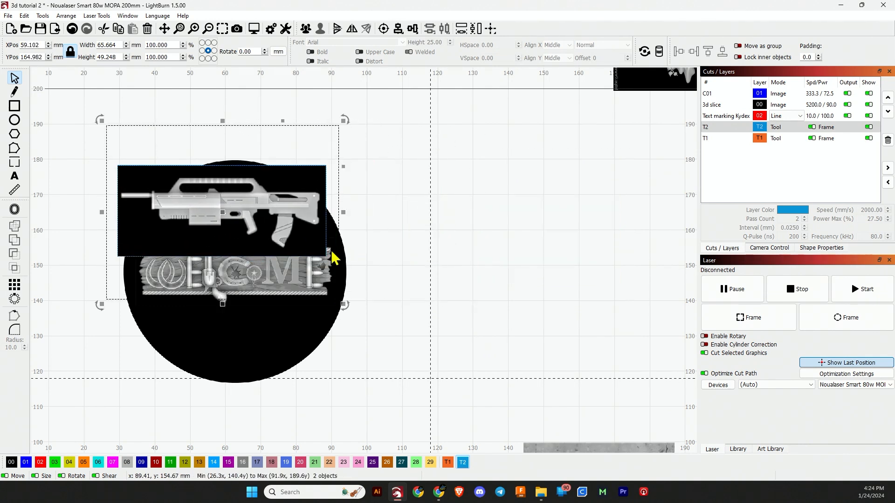
{"action": "left_click_drag", "start_coordinate": [345, 307], "coordinate": [247, 228]}
{"action": "left_click_drag", "start_coordinate": [190, 178], "coordinate": [242, 212]}
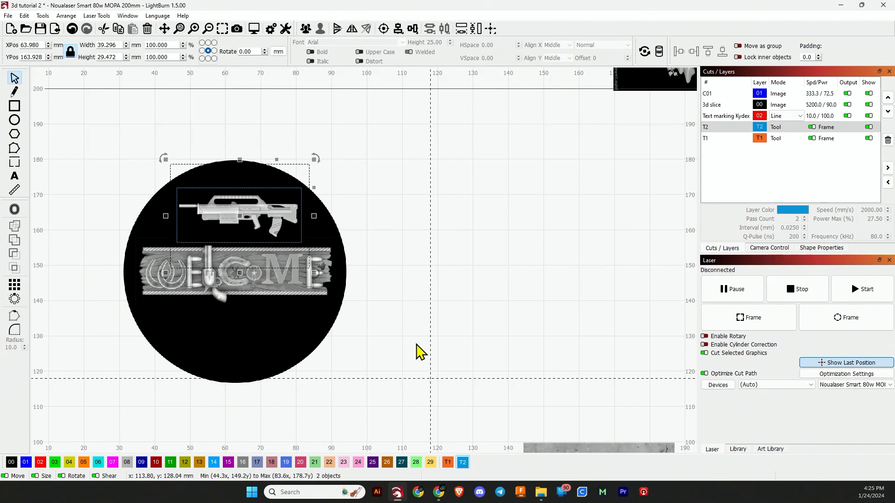
{"action": "left_click", "coordinate": [415, 351]}
Step: Move the second rifle image into the empty area beside the welcome circle
{"action": "scroll", "coordinate": [416, 352], "scroll_direction": "down", "scroll_amount": 2}
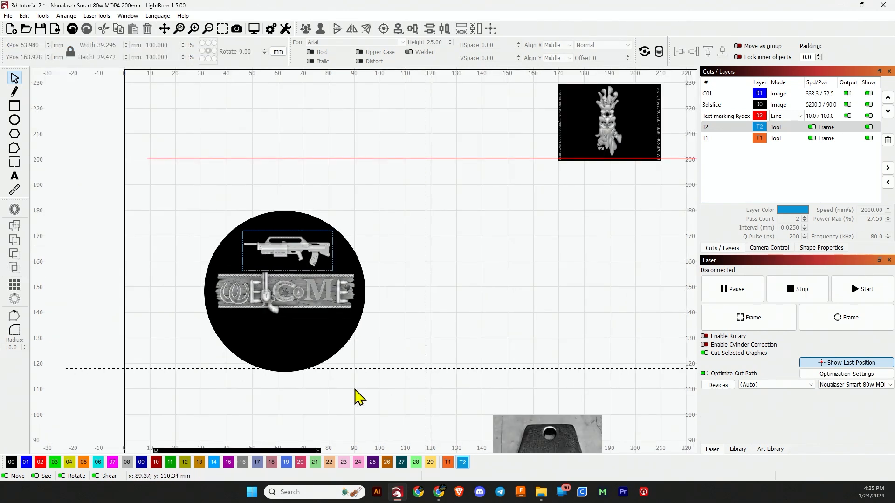
{"action": "left_click_drag", "start_coordinate": [402, 360], "coordinate": [429, 240]}
{"action": "left_click_drag", "start_coordinate": [266, 400], "coordinate": [499, 196]}
{"action": "scroll", "coordinate": [491, 184], "scroll_direction": "up", "scroll_amount": 3}
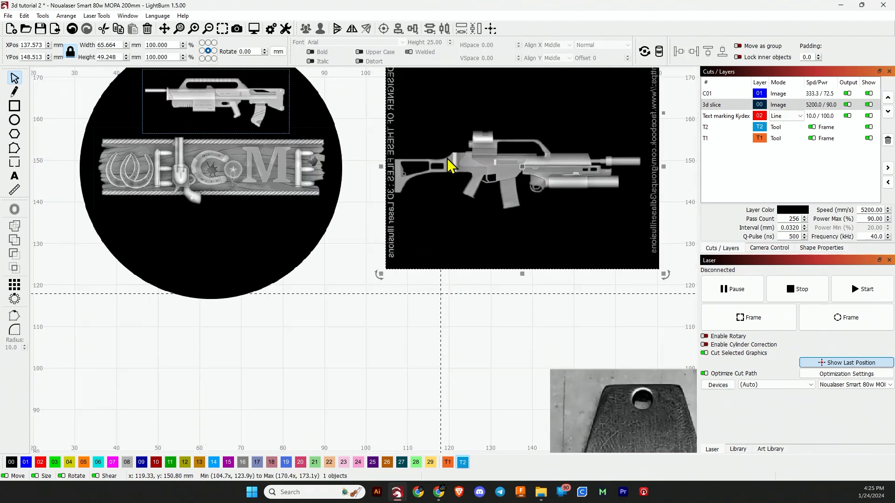
{"action": "scroll", "coordinate": [450, 194], "scroll_direction": "down", "scroll_amount": 1}
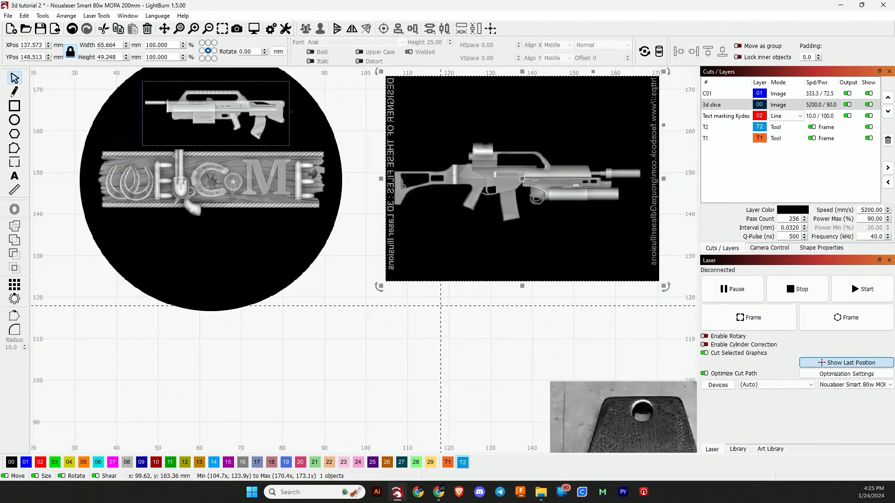
{"action": "key", "text": "ctrl+r"}
{"action": "scroll", "coordinate": [428, 171], "scroll_direction": "up", "scroll_amount": 5}
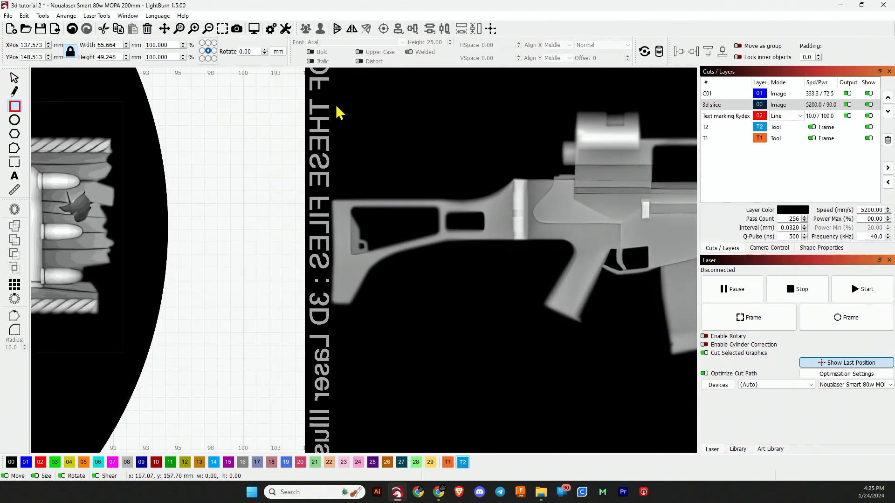
{"action": "scroll", "coordinate": [337, 107], "scroll_direction": "down", "scroll_amount": 1}
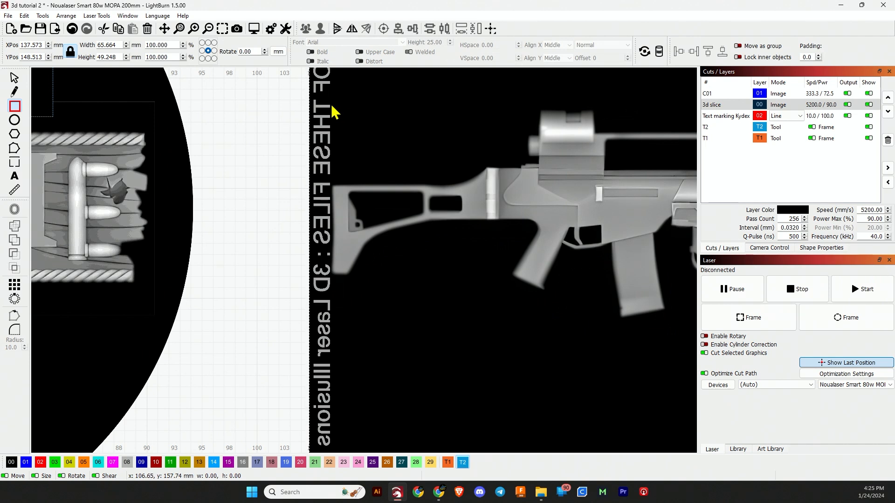
{"action": "left_click_drag", "start_coordinate": [331, 104], "coordinate": [655, 327]}
{"action": "scroll", "coordinate": [692, 330], "scroll_direction": "down", "scroll_amount": 3}
{"action": "middle_click", "coordinate": [655, 327]}
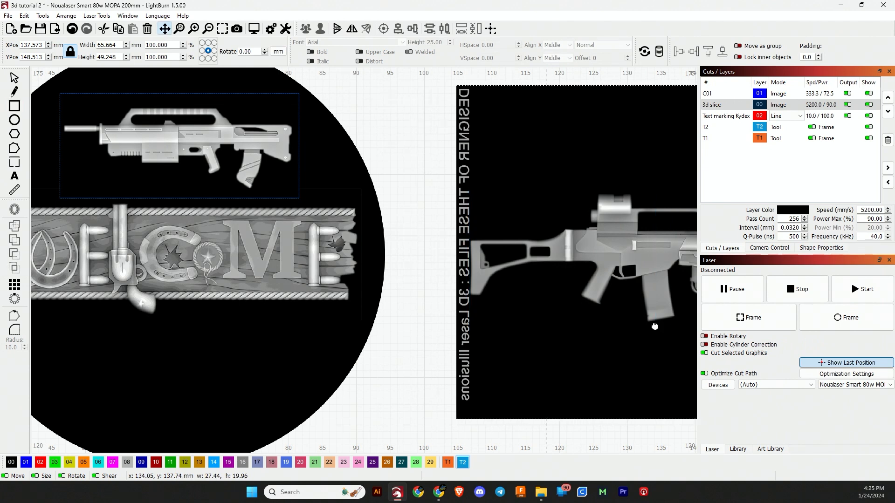
{"action": "key", "text": "space"}
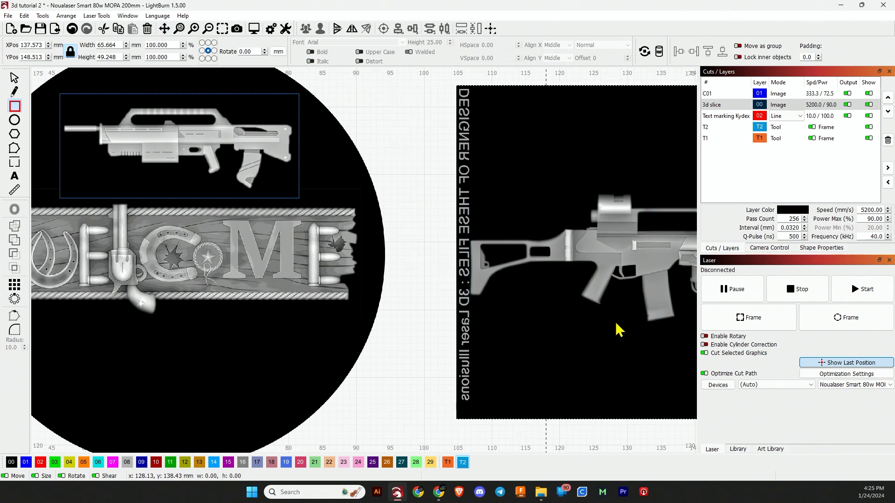
Step: Frame the rifle in the second image with a rectangle about 61 by 23 mm on layer T2, excluding the edge text
{"action": "scroll", "coordinate": [575, 314], "scroll_direction": "down", "scroll_amount": 1}
{"action": "scroll", "coordinate": [474, 314], "scroll_direction": "up", "scroll_amount": 2}
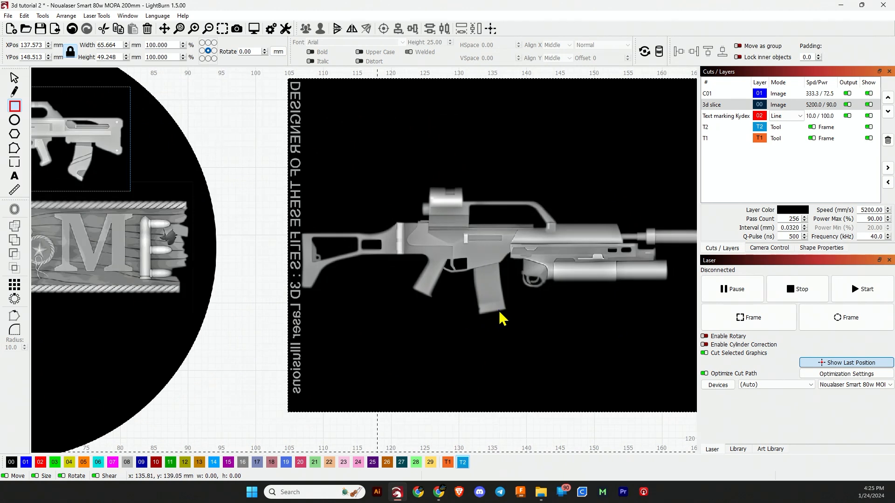
{"action": "left_click_drag", "start_coordinate": [499, 312], "coordinate": [446, 309]}
{"action": "scroll", "coordinate": [446, 309], "scroll_direction": "up", "scroll_amount": 1}
{"action": "left_click", "coordinate": [446, 309]}
{"action": "scroll", "coordinate": [440, 286], "scroll_direction": "down", "scroll_amount": 1}
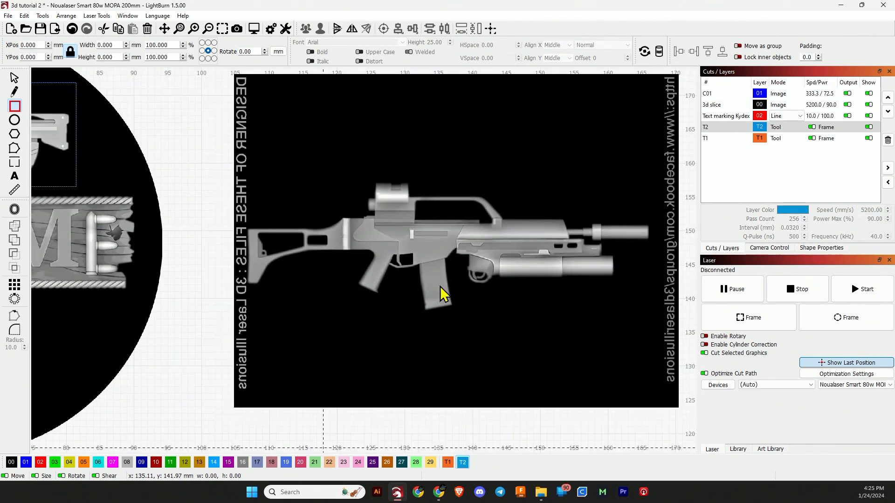
{"action": "scroll", "coordinate": [438, 286], "scroll_direction": "down", "scroll_amount": 1}
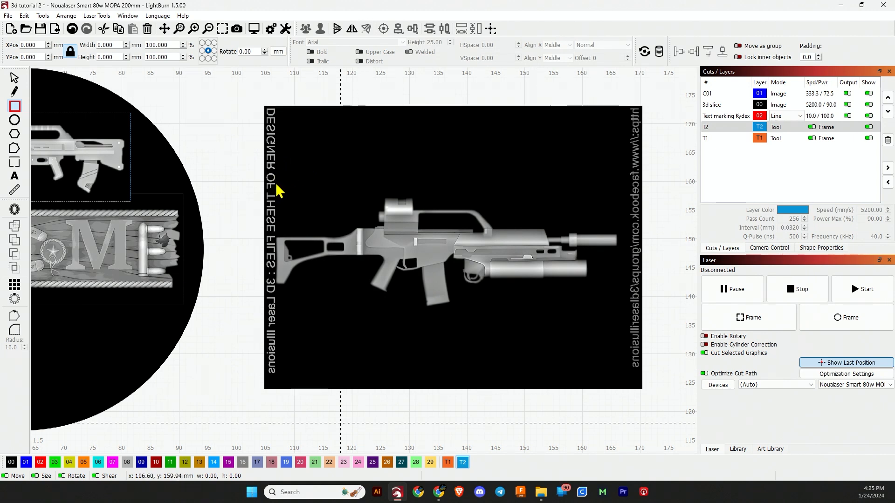
{"action": "mouse_move", "coordinate": [337, 237]}
{"action": "left_mouse_down"}
{"action": "mouse_move", "coordinate": [407, 274]}
{"action": "mouse_move", "coordinate": [561, 289]}
{"action": "mouse_move", "coordinate": [630, 316]}
{"action": "left_mouse_up"}
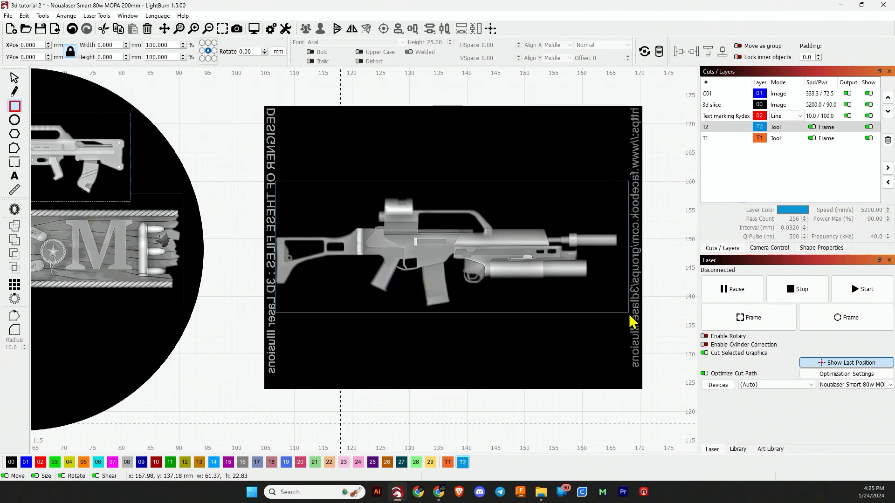
{"action": "left_click", "coordinate": [14, 78]}
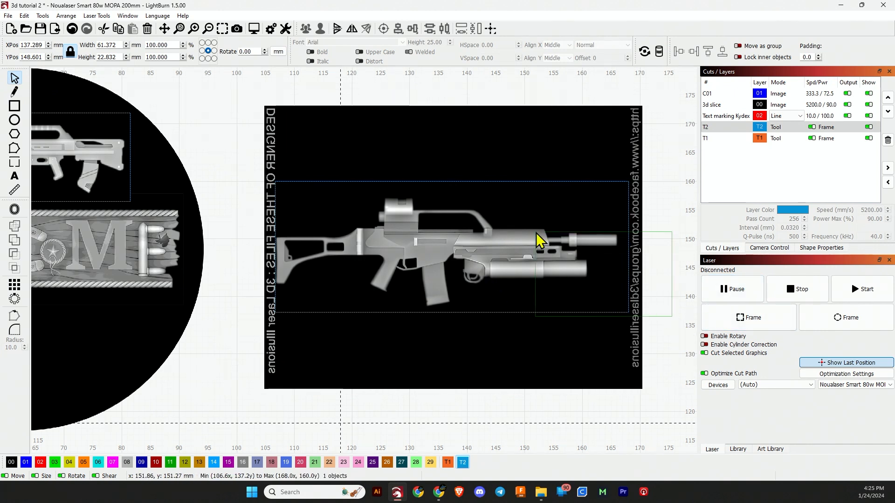
Step: Mask the second rifle image with the T2 rectangle around the rifle
{"action": "left_click", "coordinate": [561, 248], "text": "shift"}
{"action": "right_click", "coordinate": [560, 248]}
{"action": "left_click", "coordinate": [628, 395]}
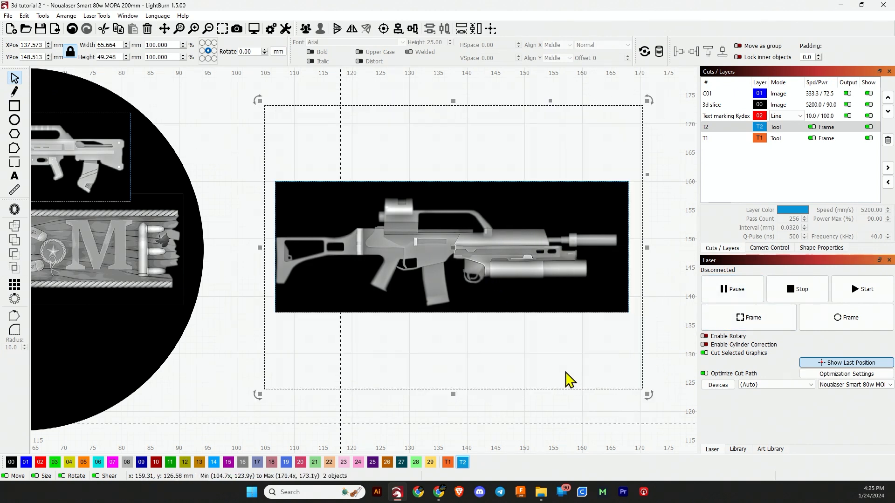
{"action": "scroll", "coordinate": [250, 265], "scroll_direction": "up", "scroll_amount": 2}
{"action": "scroll", "coordinate": [250, 265], "scroll_direction": "up", "scroll_amount": 1}
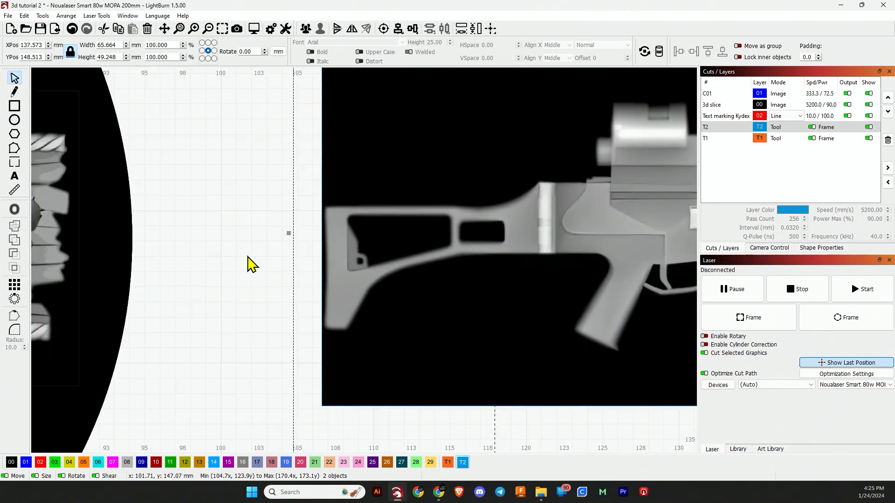
Step: Shrink the masked second rifle image to about 39 by 29 mm and place it inside the circle below the welcome sign
{"action": "scroll", "coordinate": [252, 265], "scroll_direction": "down", "scroll_amount": 6}
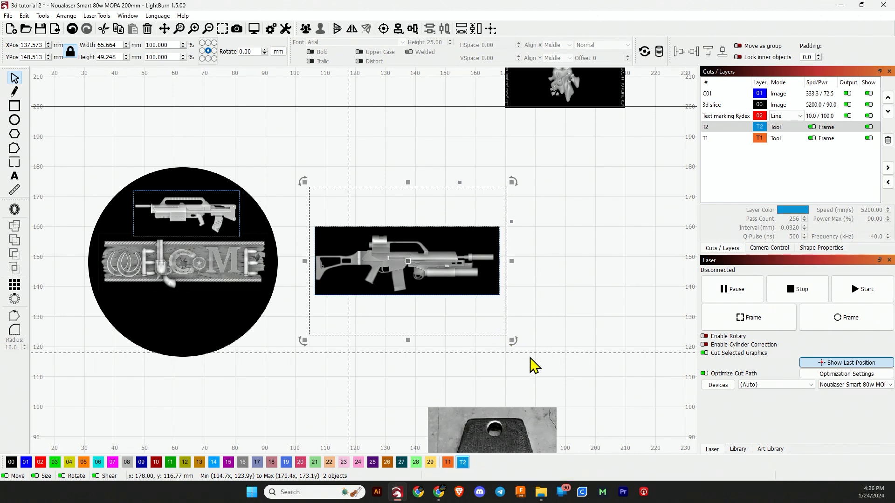
{"action": "left_click", "coordinate": [512, 341]}
{"action": "left_click_drag", "start_coordinate": [512, 340], "coordinate": [426, 282]}
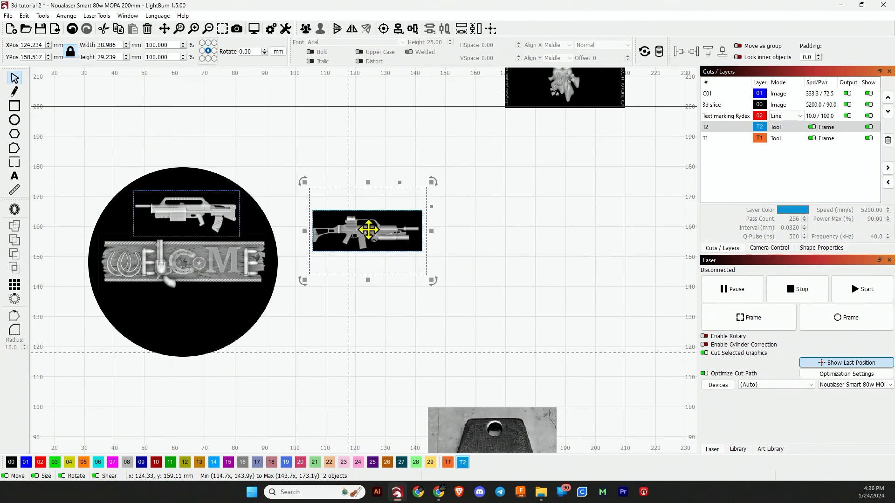
{"action": "left_click_drag", "start_coordinate": [368, 230], "coordinate": [186, 315]}
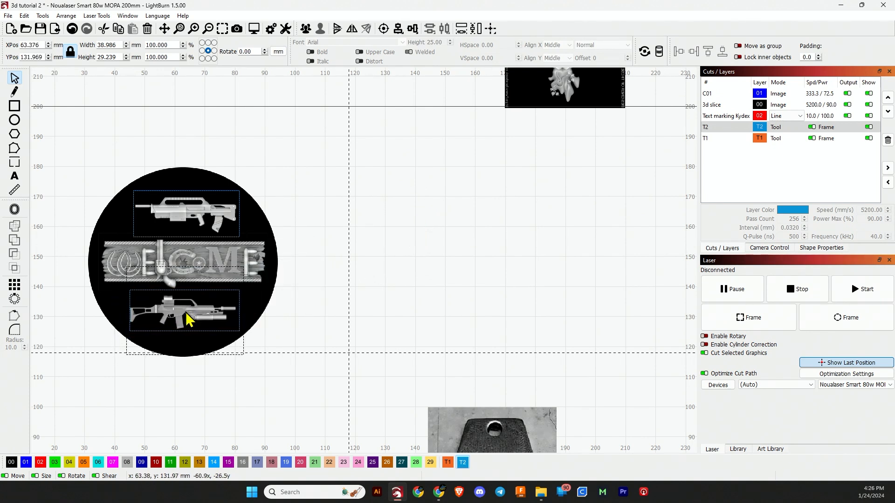
{"action": "left_click", "coordinate": [303, 316]}
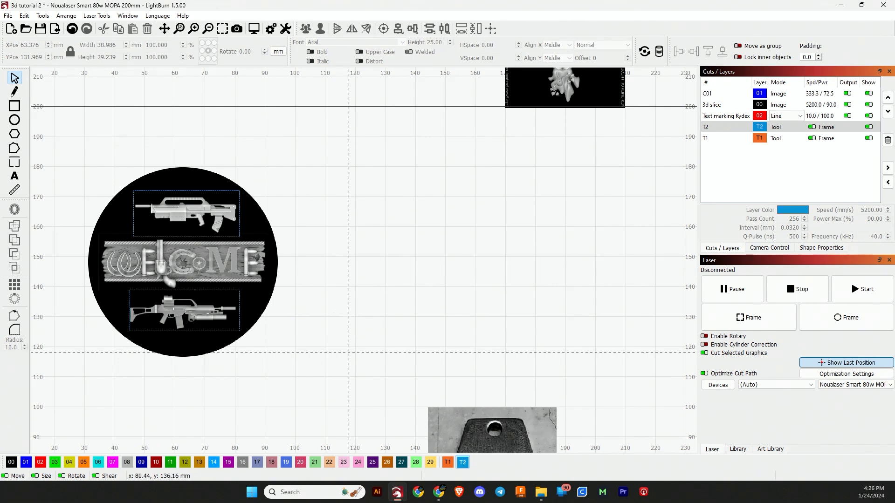
Step: Flatten the image masks of both the lower and the upper rifle images
{"action": "left_click", "coordinate": [183, 311]}
{"action": "right_click", "coordinate": [182, 310]}
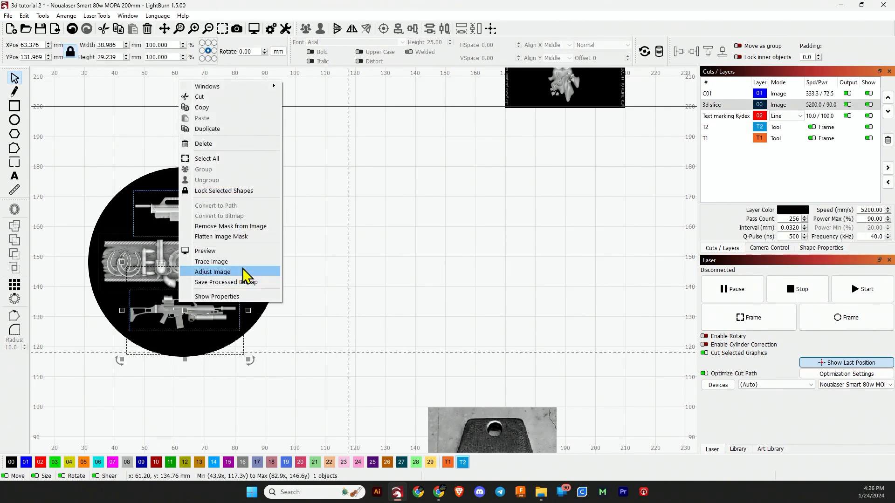
{"action": "left_click", "coordinate": [247, 237]}
{"action": "left_click", "coordinate": [214, 225]}
{"action": "right_click", "coordinate": [213, 218]}
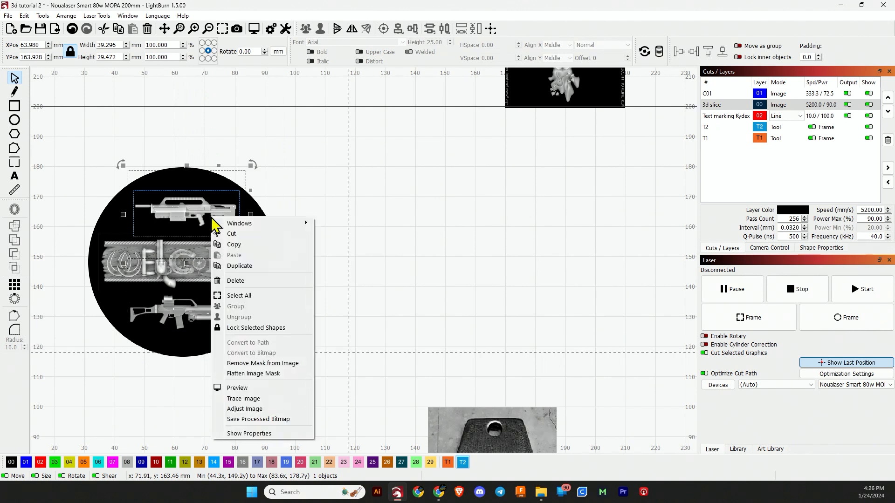
{"action": "left_click", "coordinate": [279, 374]}
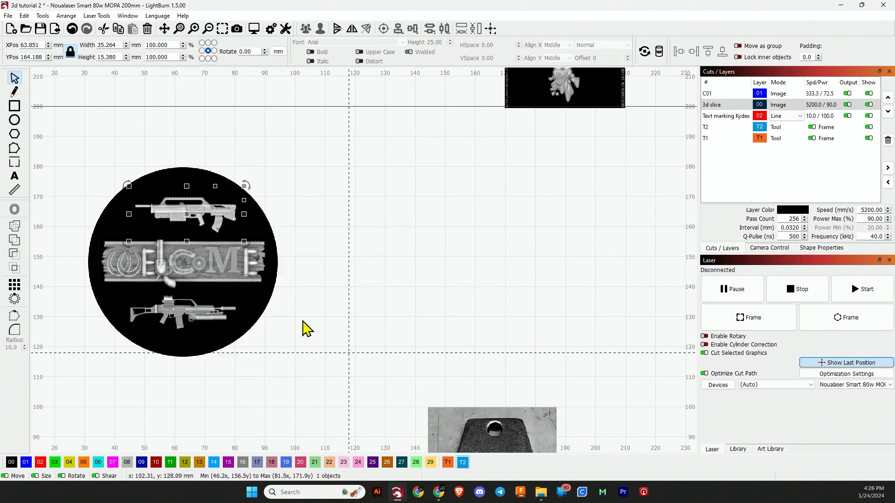
Step: Move the circle with its sign and both rifles to about X 167, Y 150 mm and group the pieces
{"action": "left_click", "coordinate": [124, 209]}
{"action": "left_click_drag", "start_coordinate": [185, 263], "coordinate": [500, 265]}
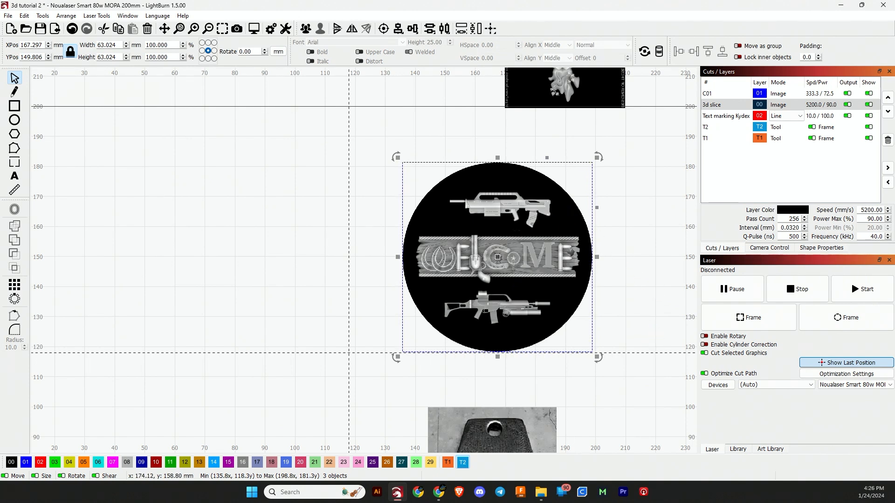
{"action": "right_click", "coordinate": [508, 264]}
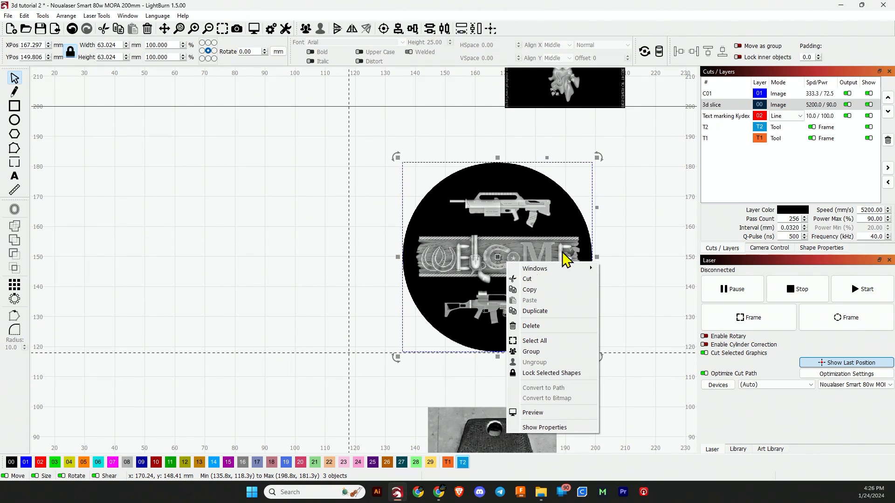
{"action": "left_click", "coordinate": [555, 353]}
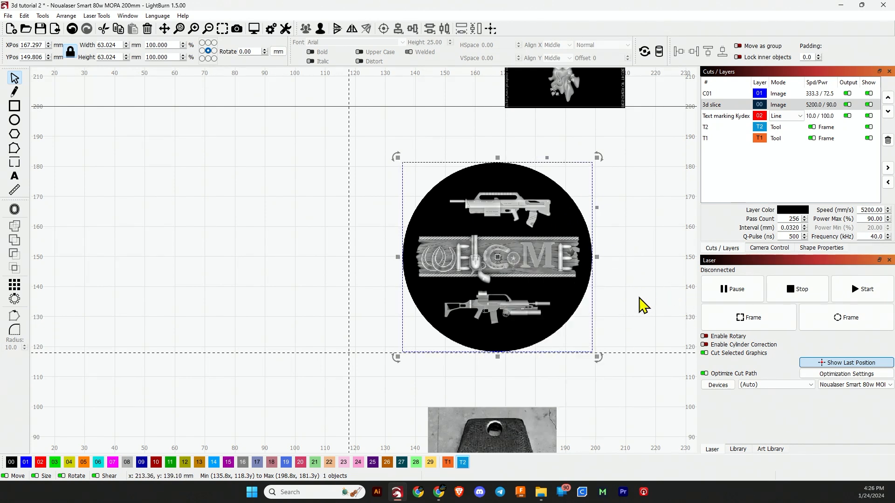
Step: Convert the grouped circle design to a single bitmap at 1920 DPI
{"action": "right_click", "coordinate": [532, 272]}
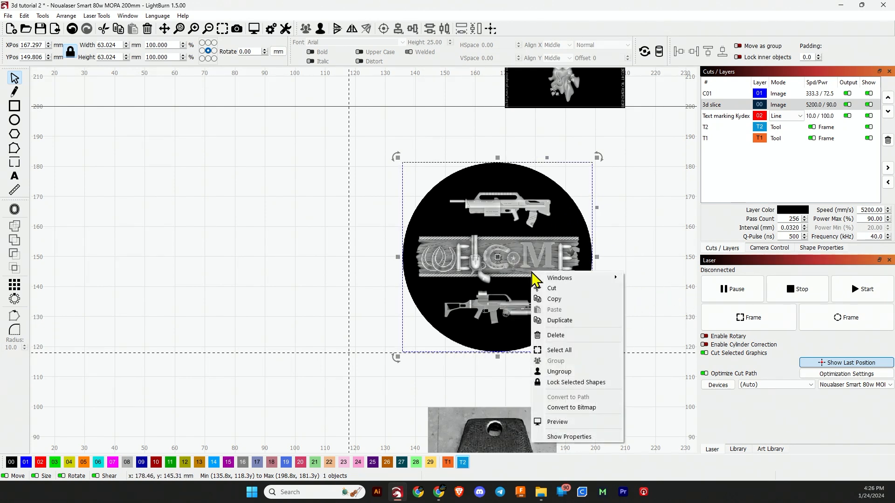
{"action": "left_click", "coordinate": [571, 407]}
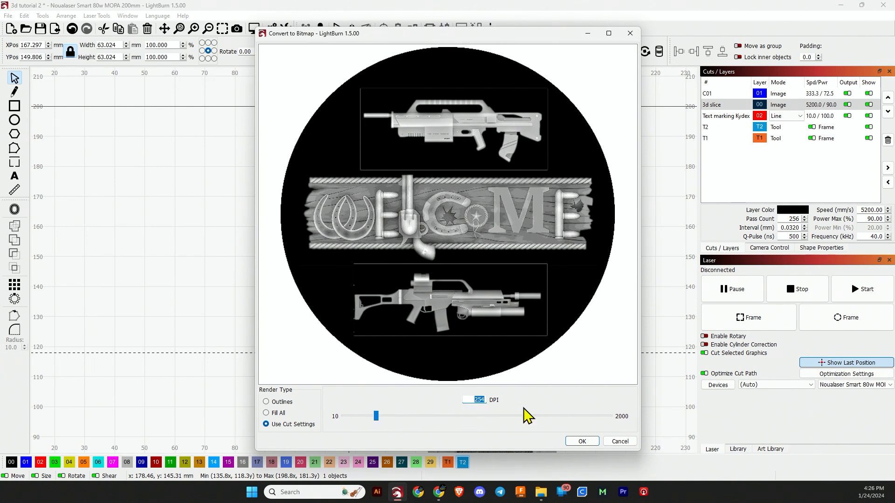
{"action": "type", "text": "1920"}
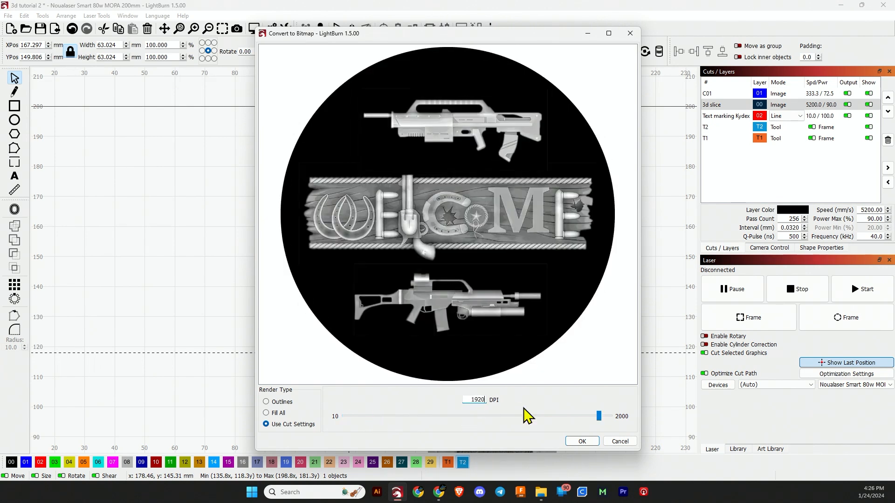
{"action": "left_click", "coordinate": [576, 443]}
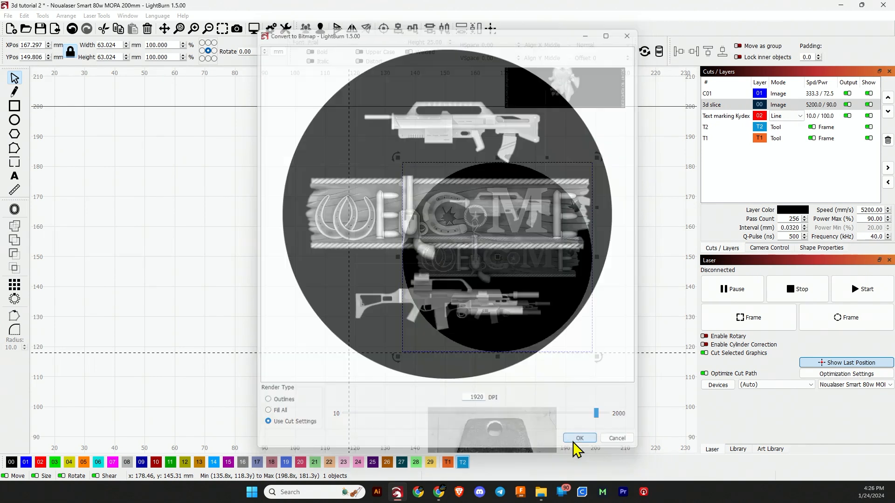
{"action": "left_click", "coordinate": [612, 399]}
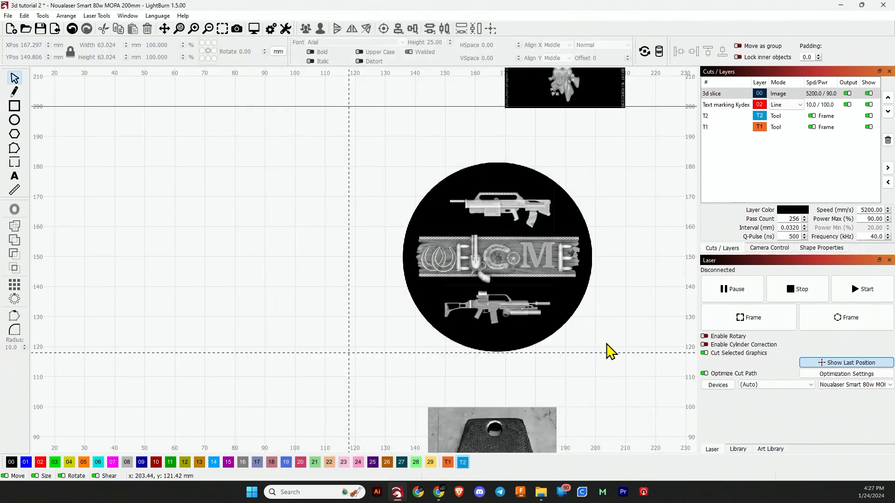
Step: Shift the combined bitmap slightly and examine its 3D Sliced preview in the image adjustment dialog without applying changes
{"action": "left_click_drag", "start_coordinate": [510, 262], "coordinate": [477, 262]}
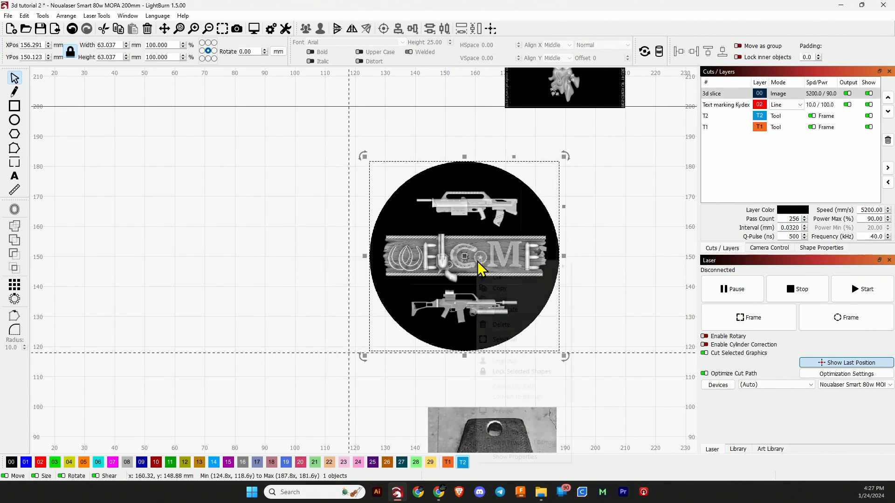
{"action": "right_click", "coordinate": [477, 262]}
{"action": "left_click", "coordinate": [529, 432]}
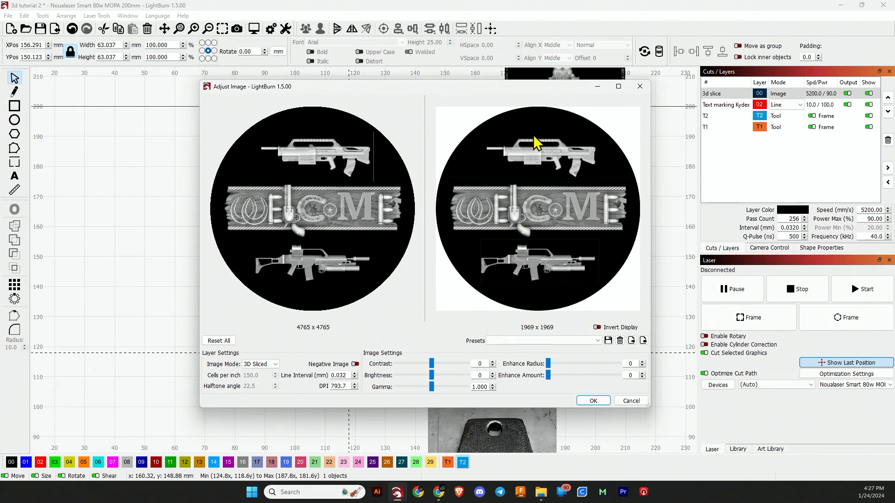
{"action": "left_click", "coordinate": [631, 403]}
Step: Move the combined bitmap across the work area to about X 59, Y 157 mm
{"action": "mouse_move", "coordinate": [474, 257]}
{"action": "left_mouse_down"}
{"action": "mouse_move", "coordinate": [458, 228]}
{"action": "mouse_move", "coordinate": [450, 248]}
{"action": "mouse_move", "coordinate": [460, 247]}
{"action": "mouse_move", "coordinate": [468, 240]}
{"action": "mouse_move", "coordinate": [401, 236]}
{"action": "mouse_move", "coordinate": [250, 266]}
{"action": "mouse_move", "coordinate": [540, 256]}
{"action": "mouse_move", "coordinate": [466, 252]}
{"action": "left_mouse_up"}
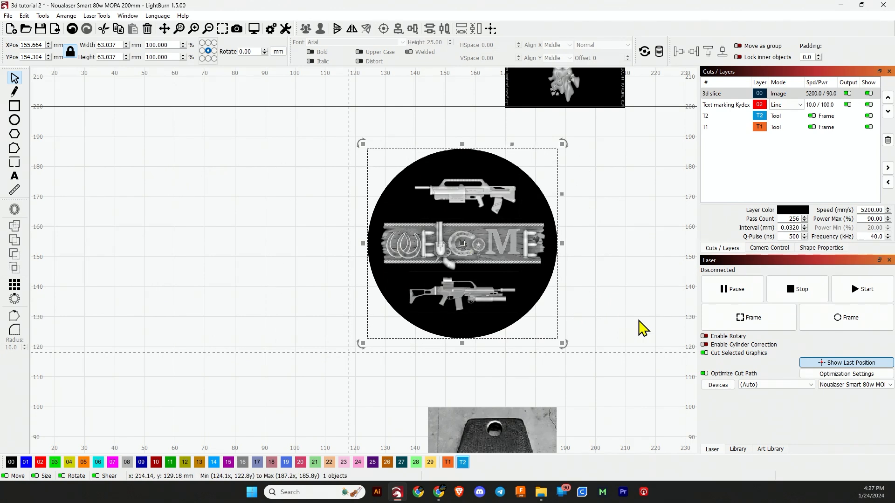
{"action": "left_click", "coordinate": [640, 298]}
{"action": "scroll", "coordinate": [640, 298], "scroll_direction": "down", "scroll_amount": 3}
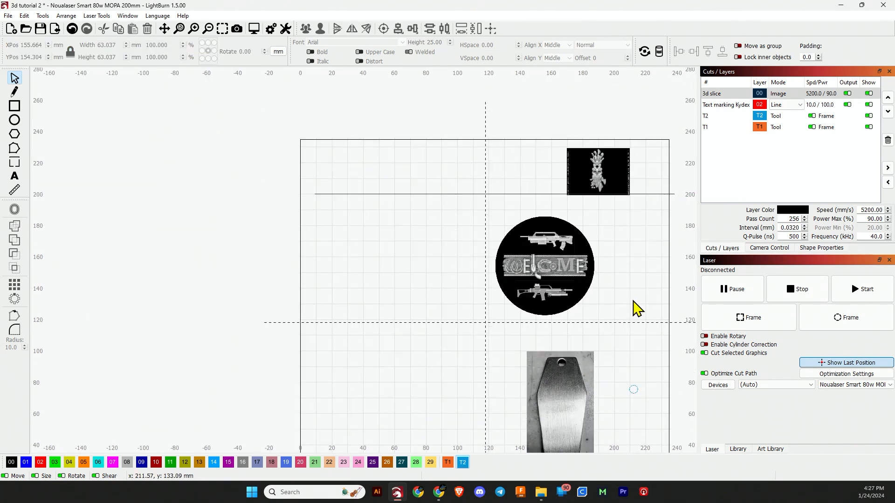
{"action": "left_click_drag", "start_coordinate": [543, 268], "coordinate": [392, 263]}
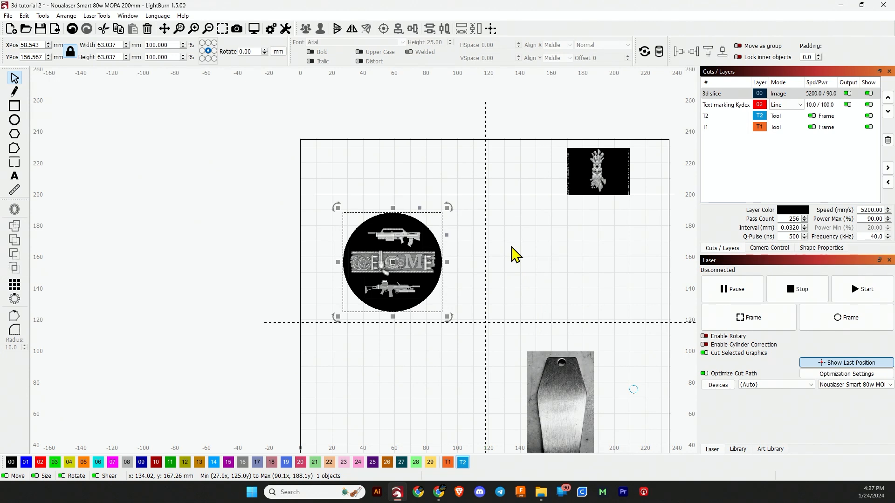
Step: Undo the bitmap conversion, grouping, flattening, placement and masking of both rifles, back to the unmasked first rifle image with its T2 rectangle
{"action": "key", "text": "ctrl+z"}
{"action": "key", "text": "ctrl+z"}
{"action": "key", "text": "ctrl+z"}
{"action": "key", "text": "ctrl+z"}
{"action": "key", "text": "ctrl+z"}
{"action": "key", "text": "ctrl+z"}
{"action": "key", "text": "ctrl+z"}
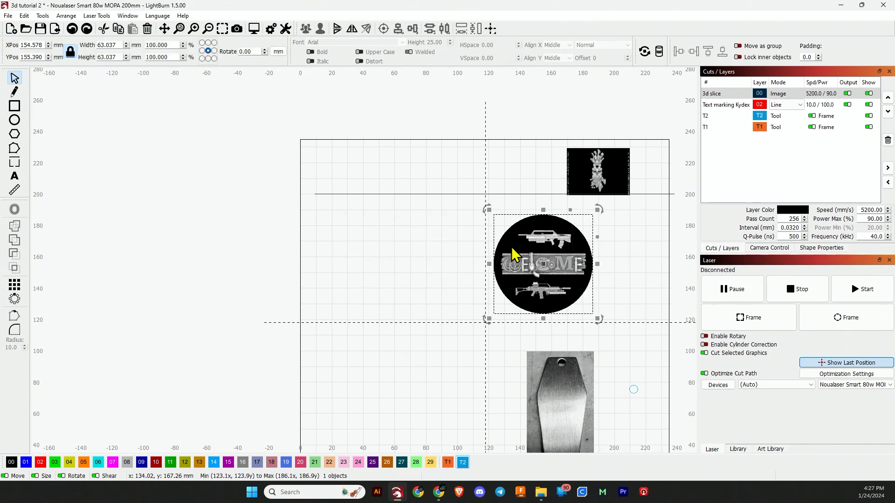
{"action": "key", "text": "ctrl+z"}
{"action": "key", "text": "ctrl+z"}
{"action": "key", "text": "ctrl+z"}
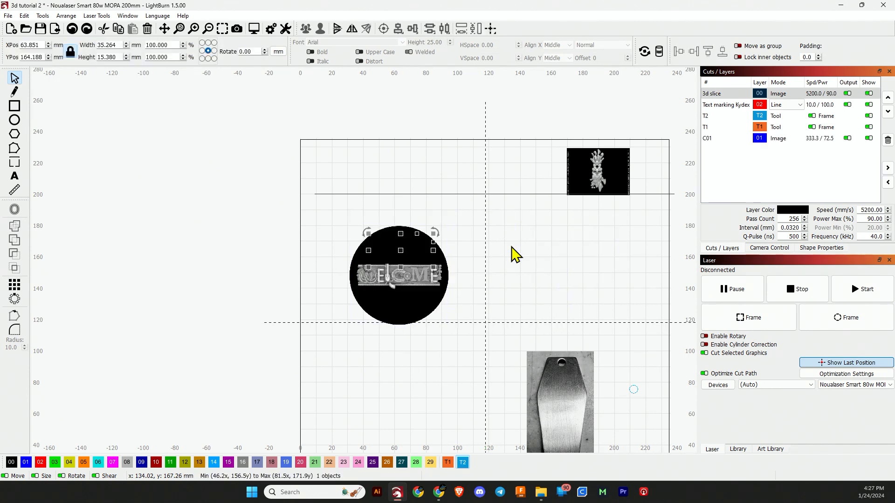
{"action": "key", "text": "ctrl+shift+z"}
{"action": "key", "text": "ctrl+shift+z"}
{"action": "key", "text": "ctrl+shift+z"}
{"action": "key", "text": "ctrl+shift+z"}
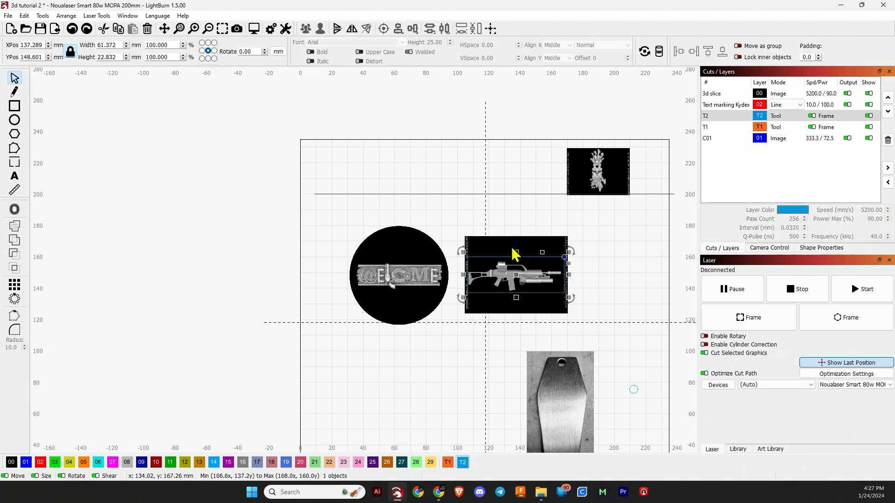
{"action": "key", "text": "ctrl+shift+z"}
{"action": "key", "text": "ctrl+shift+z"}
{"action": "key", "text": "ctrl+shift+z"}
{"action": "key", "text": "ctrl+shift+z"}
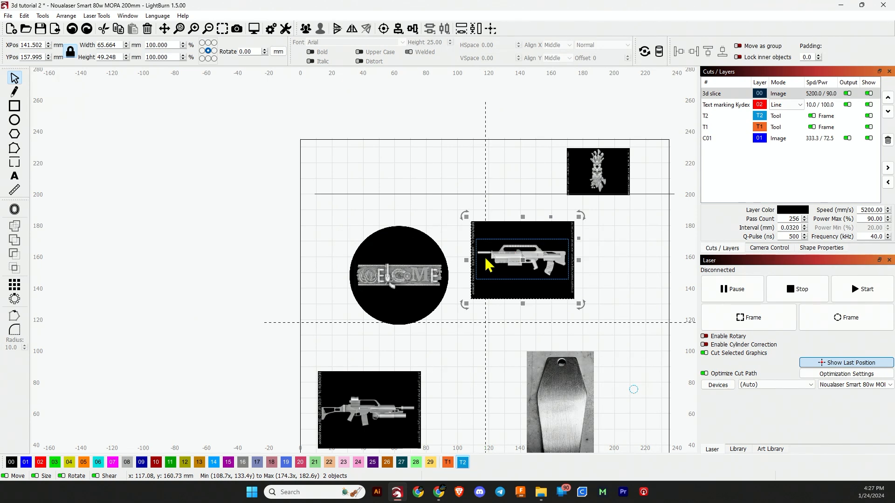
Step: Move the welcome circle across the work area's left boundary and place the first rifle image at about X 96, Y 166 mm
{"action": "scroll", "coordinate": [485, 256], "scroll_direction": "up", "scroll_amount": 2}
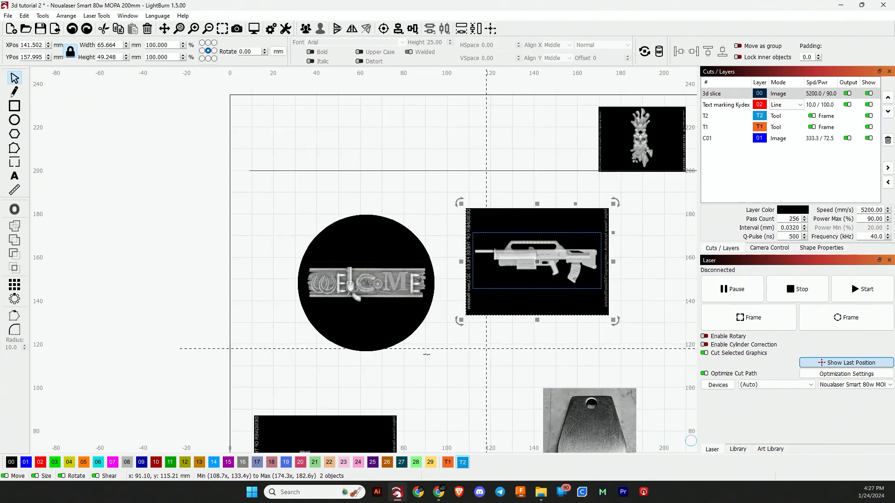
{"action": "left_click", "coordinate": [365, 282]}
{"action": "left_click_drag", "start_coordinate": [365, 281], "coordinate": [197, 205]}
{"action": "left_click_drag", "start_coordinate": [576, 260], "coordinate": [476, 230]}
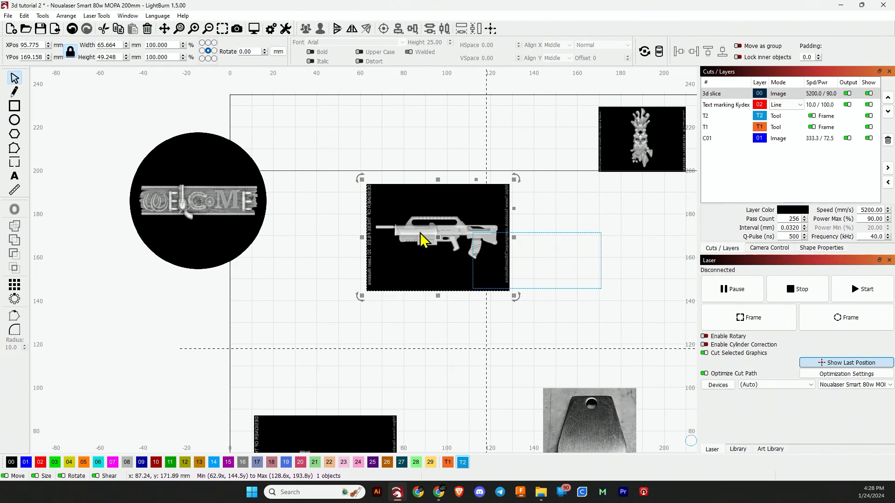
{"action": "mouse_move", "coordinate": [422, 239]}
{"action": "left_mouse_down"}
{"action": "mouse_move", "coordinate": [435, 236]}
{"action": "mouse_move", "coordinate": [480, 269]}
{"action": "mouse_move", "coordinate": [531, 245]}
{"action": "mouse_move", "coordinate": [434, 237]}
{"action": "left_mouse_up"}
Step: Delete the T2 rectangle overlapping the first rifle image, then select that image
{"action": "left_click", "coordinate": [571, 233]}
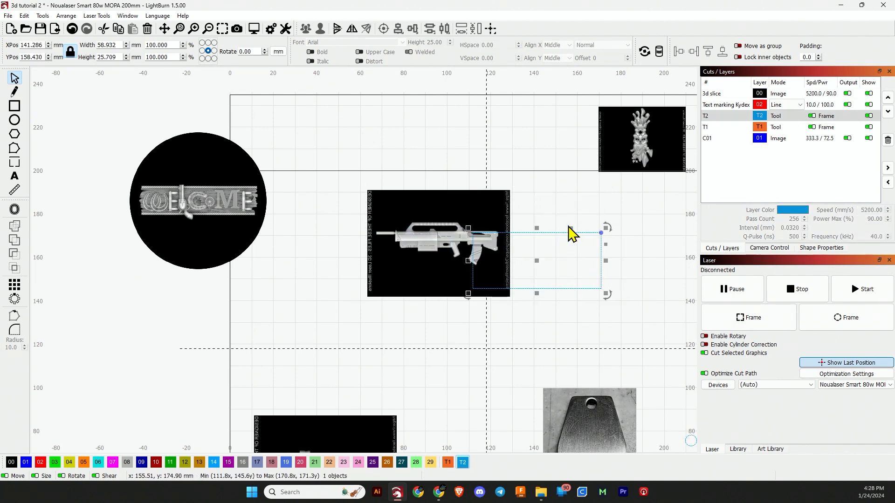
{"action": "key", "text": "Delete"}
{"action": "left_click", "coordinate": [460, 259]}
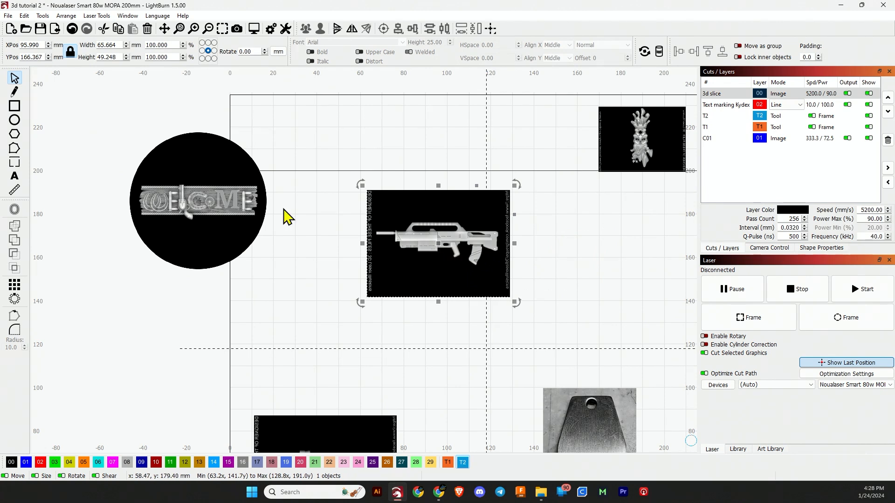
Step: Draw a T2 circle about 59 mm in diameter centred near X 176, Y 144 mm, beside the first rifle image
{"action": "key", "text": "e"}
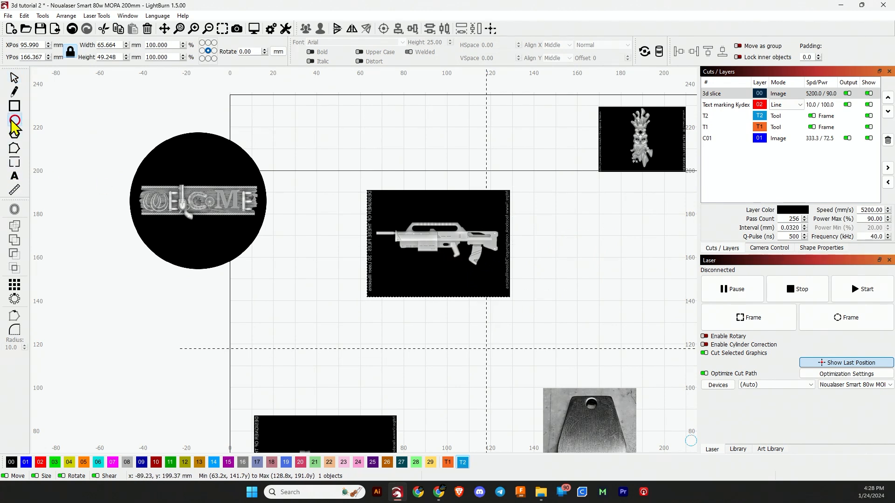
{"action": "left_click_drag", "start_coordinate": [548, 228], "coordinate": [677, 357]}
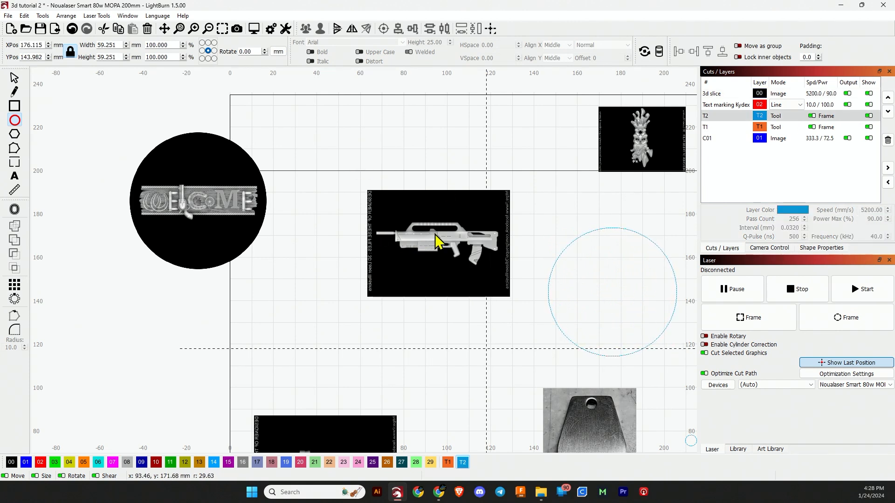
{"action": "left_click_drag", "start_coordinate": [435, 233], "coordinate": [564, 283]}
{"action": "key", "text": "ctrl+z"}
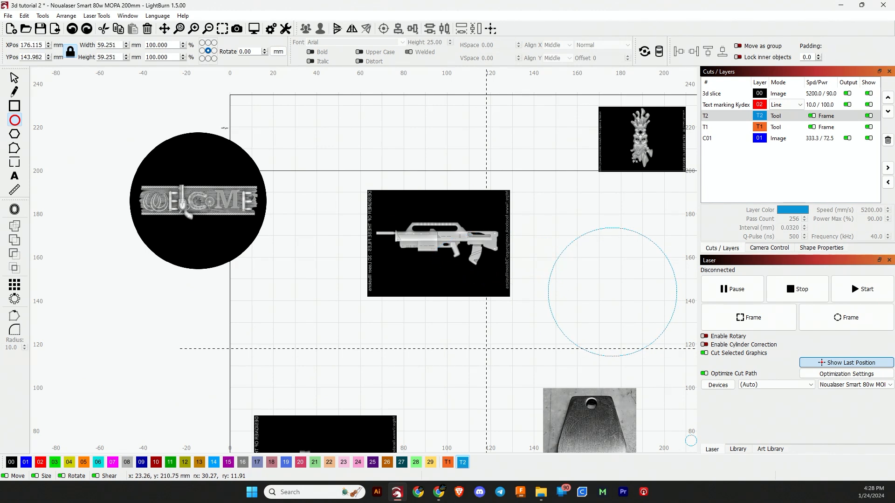
{"action": "left_click", "coordinate": [14, 81]}
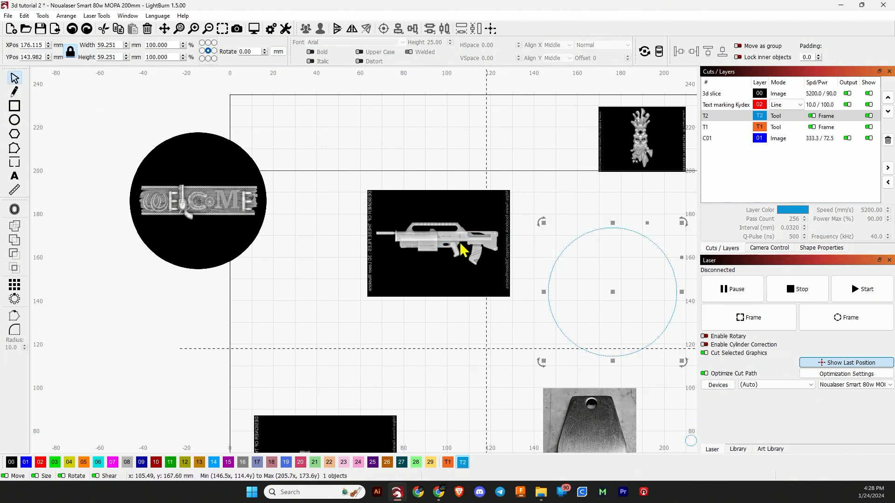
Step: Move the first rifle image to about X 84, Y 167 mm
{"action": "scroll", "coordinate": [401, 239], "scroll_direction": "up", "scroll_amount": 5}
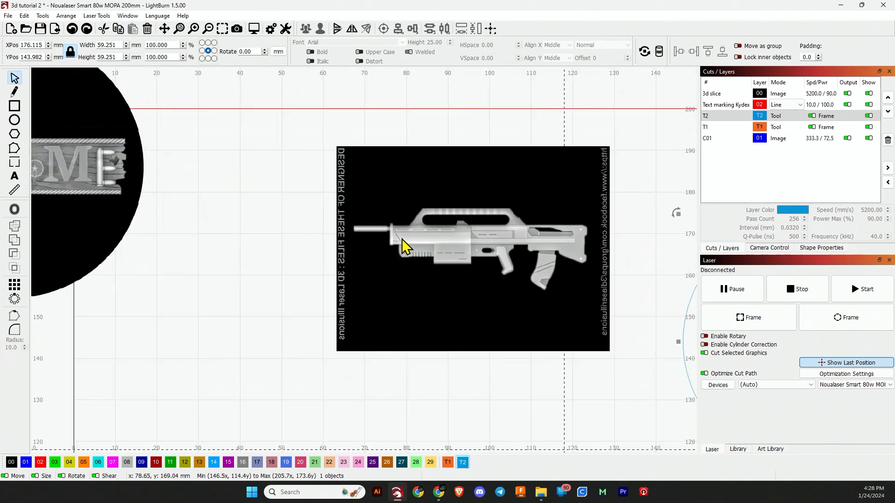
{"action": "scroll", "coordinate": [478, 240], "scroll_direction": "up", "scroll_amount": 2}
{"action": "scroll", "coordinate": [478, 239], "scroll_direction": "down", "scroll_amount": 1}
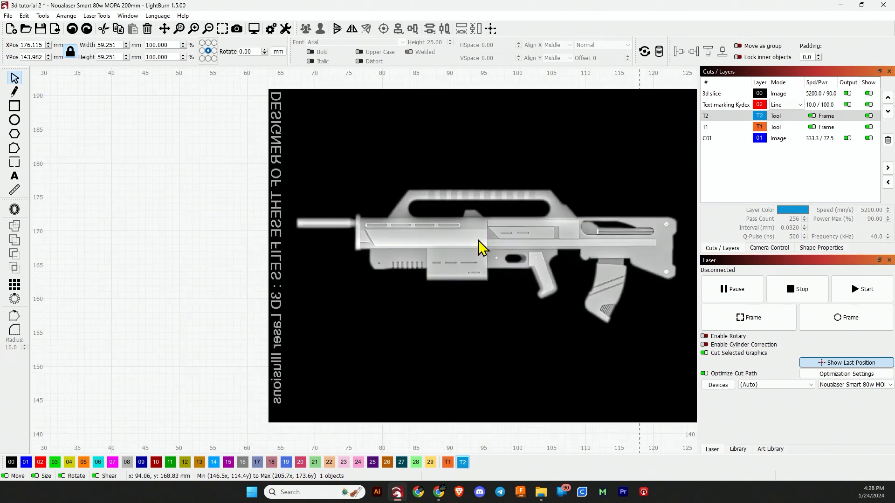
{"action": "left_click", "coordinate": [524, 266]}
{"action": "left_click_drag", "start_coordinate": [549, 256], "coordinate": [473, 256]}
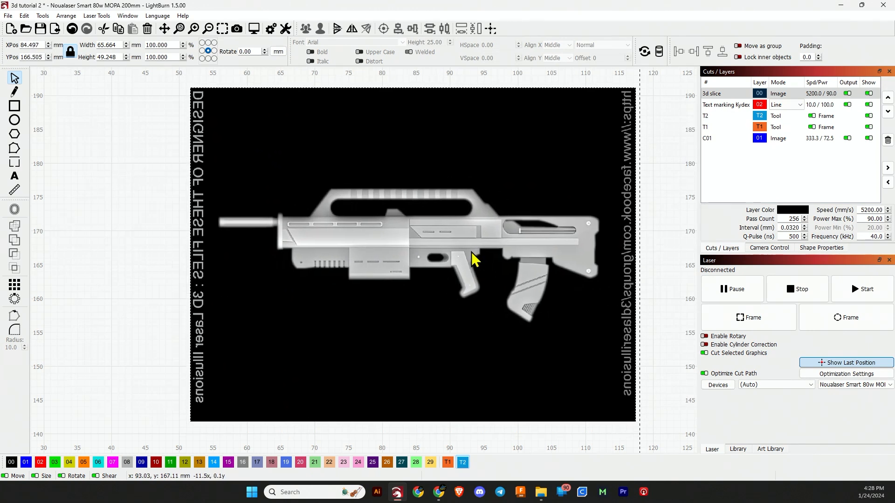
Step: Start an image trace of the rifle, limit the trace boundary to the rifle without the side lettering, and fade the image
{"action": "right_click", "coordinate": [472, 256]}
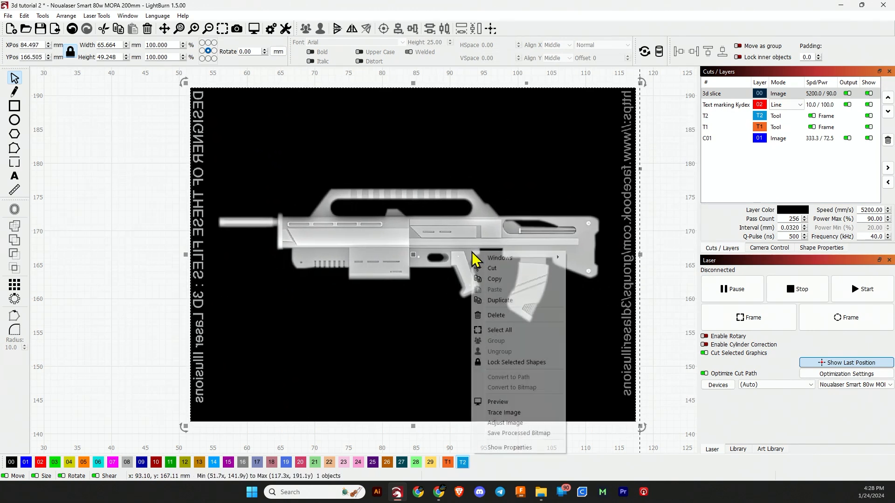
{"action": "left_click", "coordinate": [524, 413]}
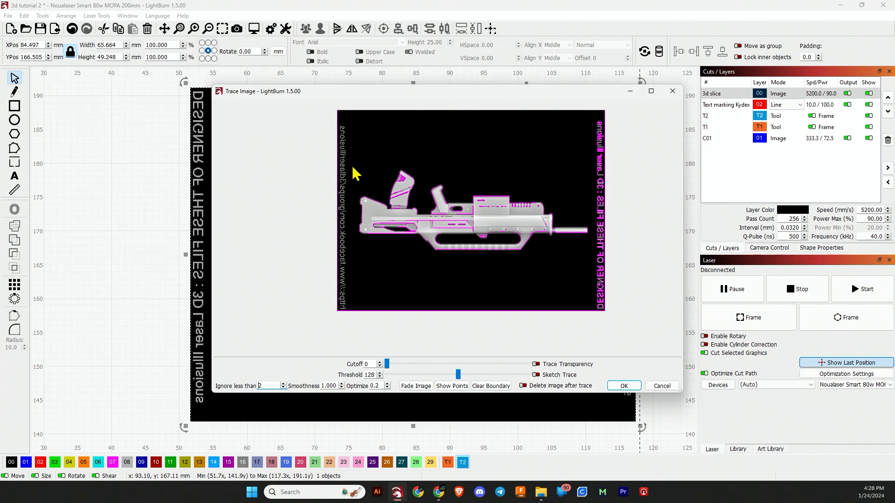
{"action": "mouse_move", "coordinate": [445, 197]}
{"action": "left_mouse_down"}
{"action": "mouse_move", "coordinate": [507, 243]}
{"action": "mouse_move", "coordinate": [591, 264]}
{"action": "left_mouse_up"}
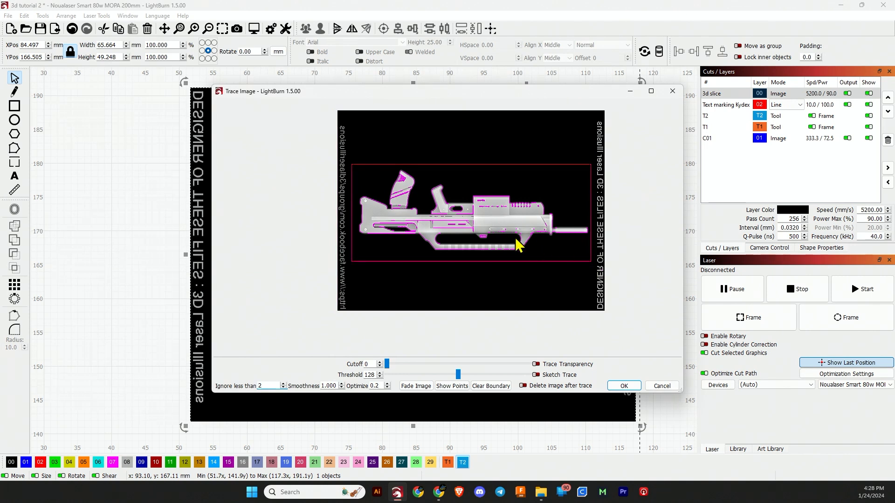
{"action": "left_click", "coordinate": [419, 387]}
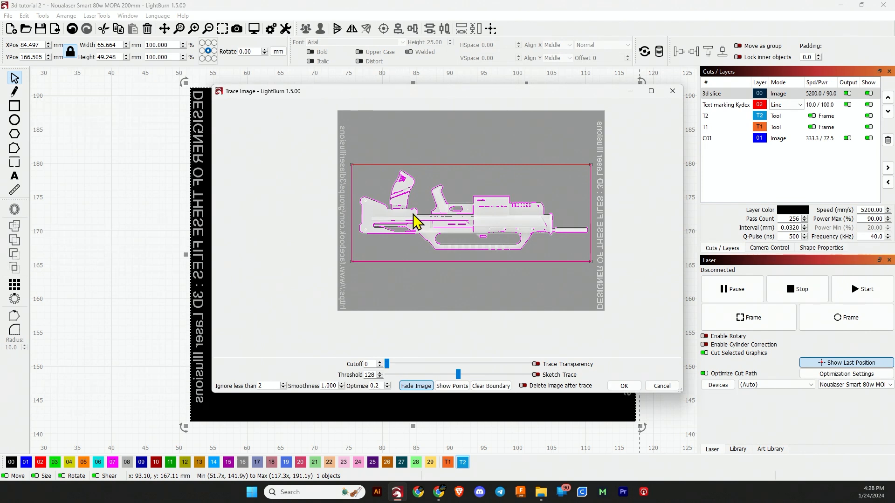
{"action": "scroll", "coordinate": [415, 221], "scroll_direction": "up", "scroll_amount": 1}
{"action": "scroll", "coordinate": [415, 217], "scroll_direction": "up", "scroll_amount": 1}
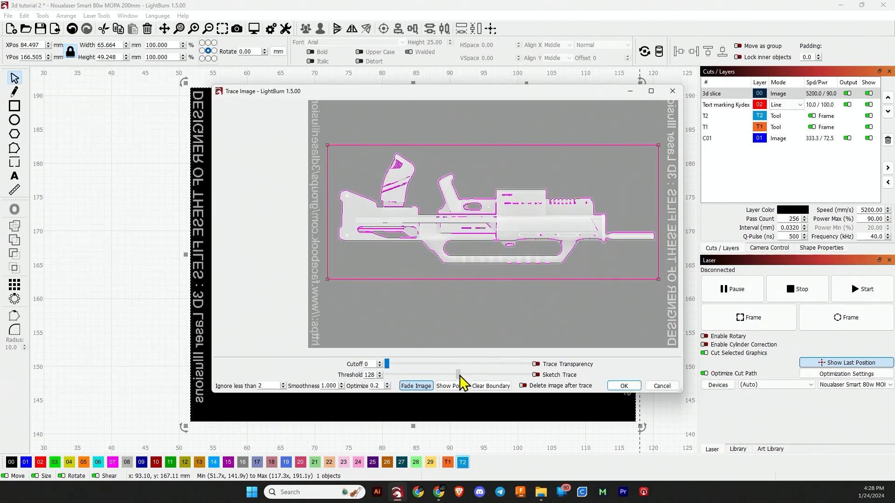
Step: Set the trace threshold to 255 and the cutoff to 7, then generate the rifle outline
{"action": "left_click_drag", "start_coordinate": [458, 374], "coordinate": [532, 376]}
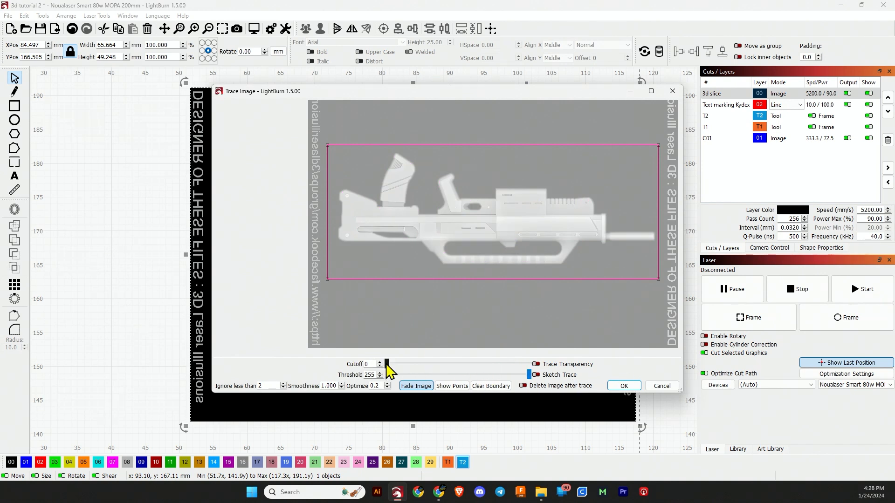
{"action": "left_click_drag", "start_coordinate": [387, 363], "coordinate": [392, 372]}
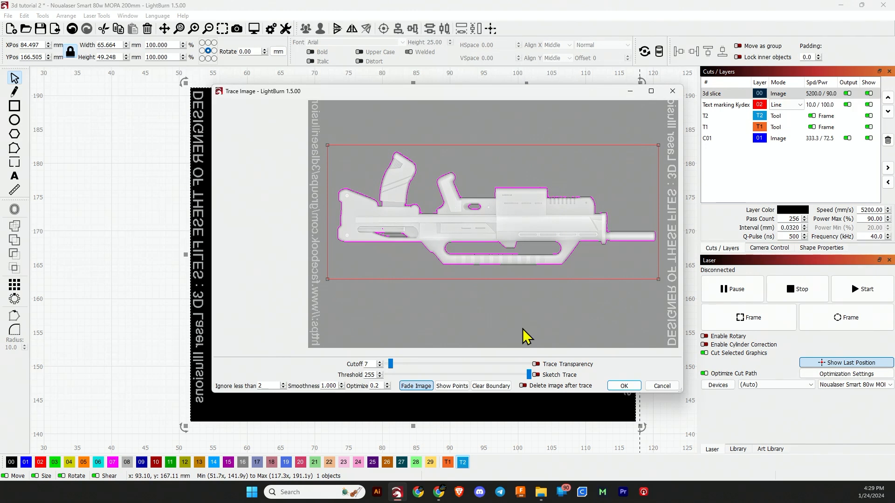
{"action": "left_click", "coordinate": [623, 386]}
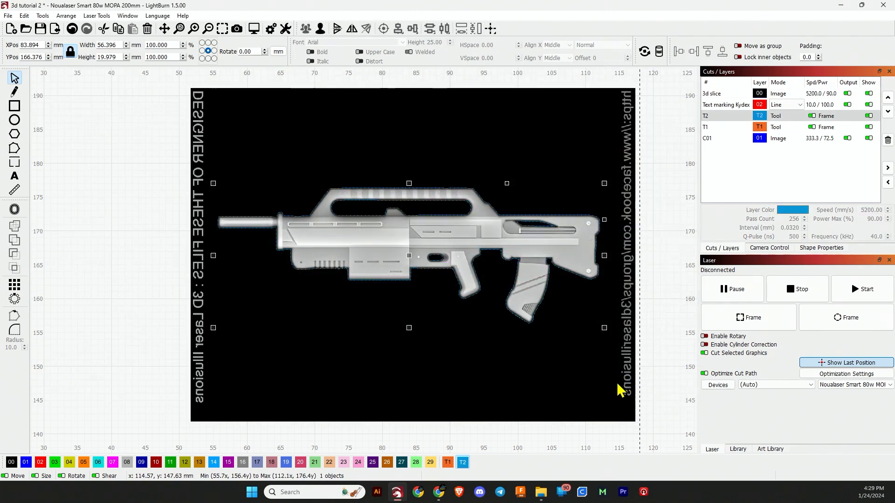
Step: Select the rifle image together with its traced outline and apply the outline as a mask to the image
{"action": "scroll", "coordinate": [494, 350], "scroll_direction": "down", "scroll_amount": 2}
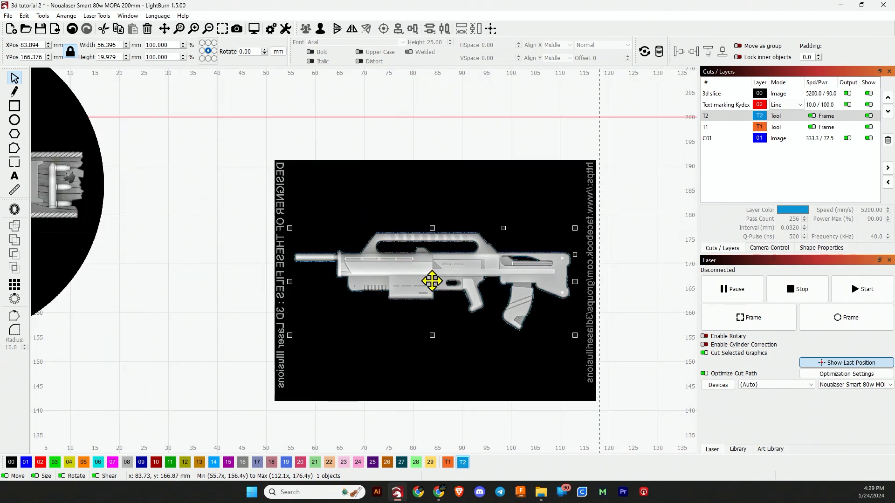
{"action": "mouse_move", "coordinate": [438, 285]}
{"action": "left_mouse_down"}
{"action": "mouse_move", "coordinate": [546, 177]}
{"action": "mouse_move", "coordinate": [541, 187]}
{"action": "mouse_move", "coordinate": [489, 233]}
{"action": "mouse_move", "coordinate": [544, 176]}
{"action": "mouse_move", "coordinate": [544, 162]}
{"action": "mouse_move", "coordinate": [420, 290]}
{"action": "mouse_move", "coordinate": [432, 283]}
{"action": "left_mouse_up"}
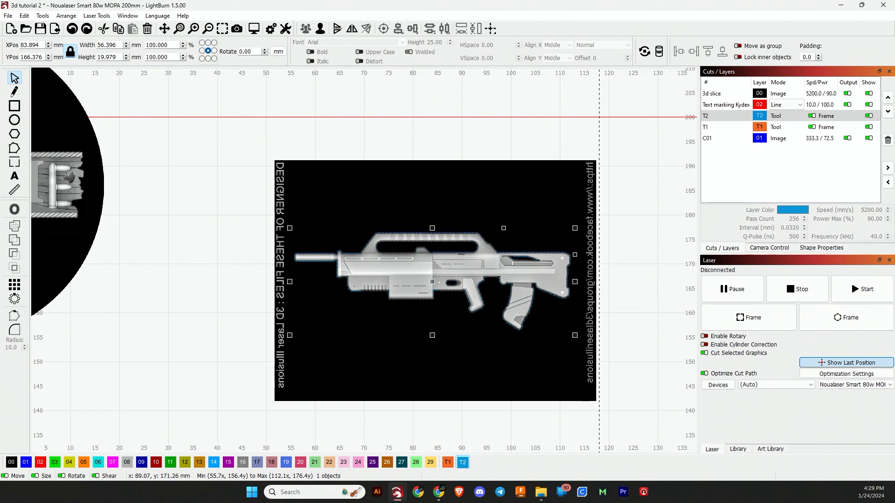
{"action": "scroll", "coordinate": [488, 270], "scroll_direction": "up", "scroll_amount": 5}
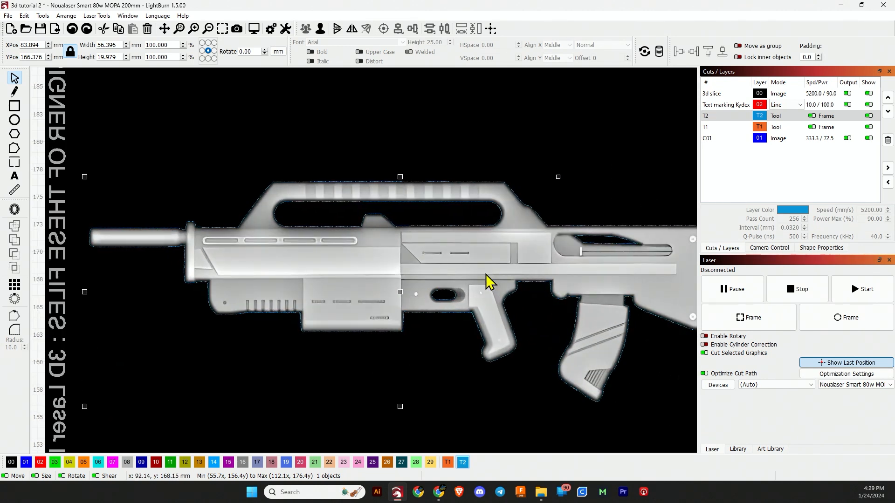
{"action": "scroll", "coordinate": [401, 236], "scroll_direction": "down", "scroll_amount": 4}
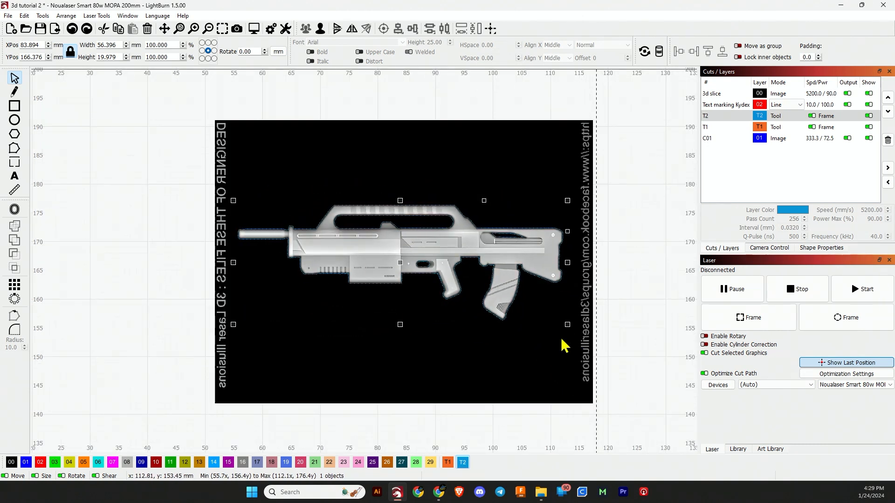
{"action": "left_click", "coordinate": [624, 330]}
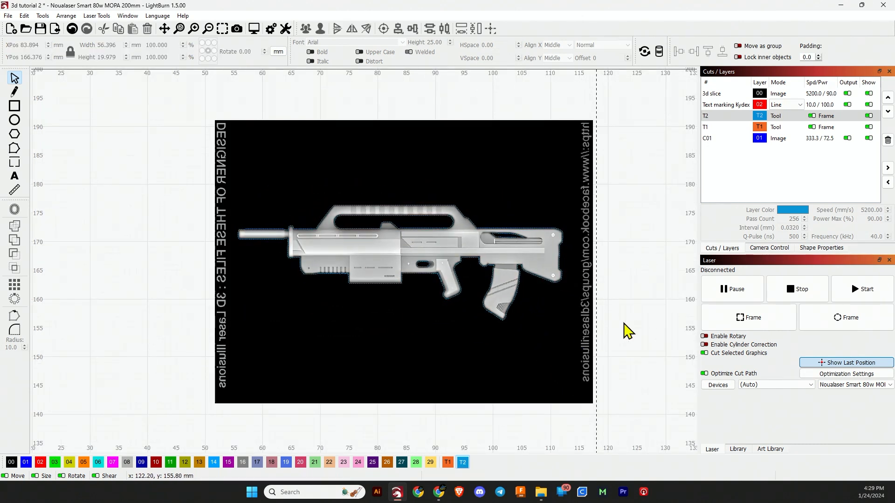
{"action": "left_click", "coordinate": [500, 273]}
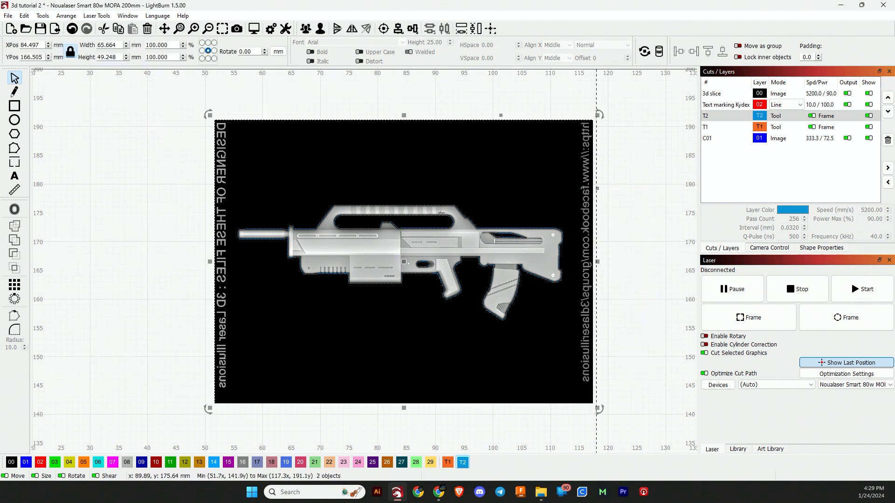
{"action": "right_click", "coordinate": [499, 266]}
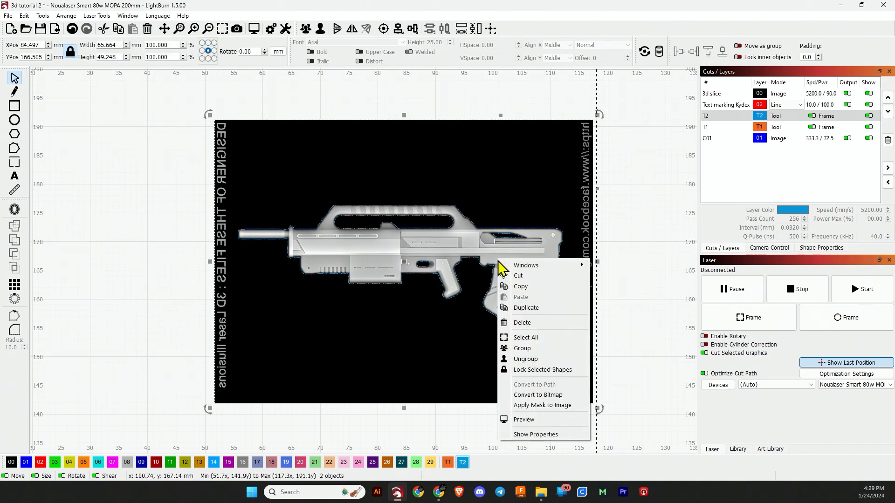
{"action": "left_click", "coordinate": [547, 409]}
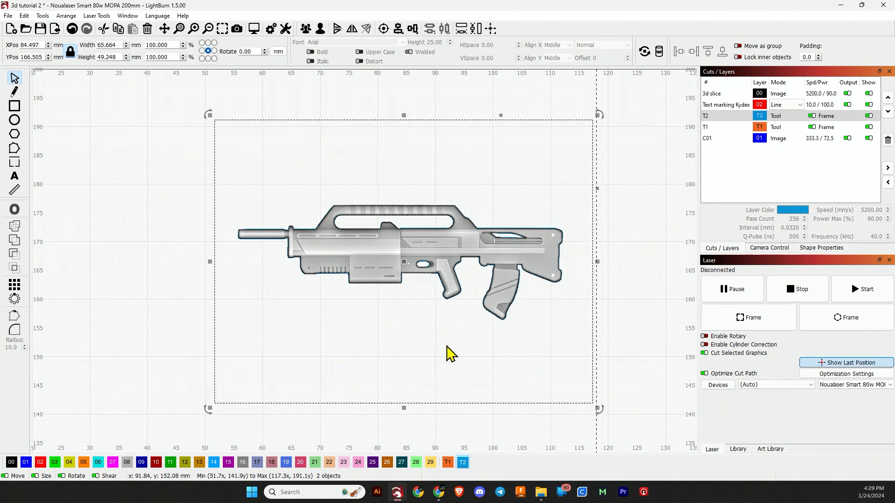
Step: Move the unmasked rifle image away from its traced outline to about X 44, Y 166 mm
{"action": "scroll", "coordinate": [386, 287], "scroll_direction": "up", "scroll_amount": 2}
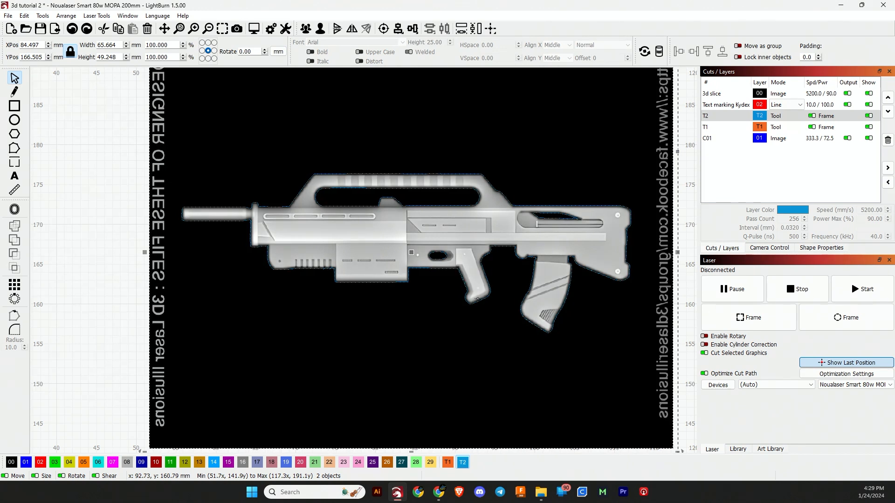
{"action": "scroll", "coordinate": [477, 296], "scroll_direction": "down", "scroll_amount": 2}
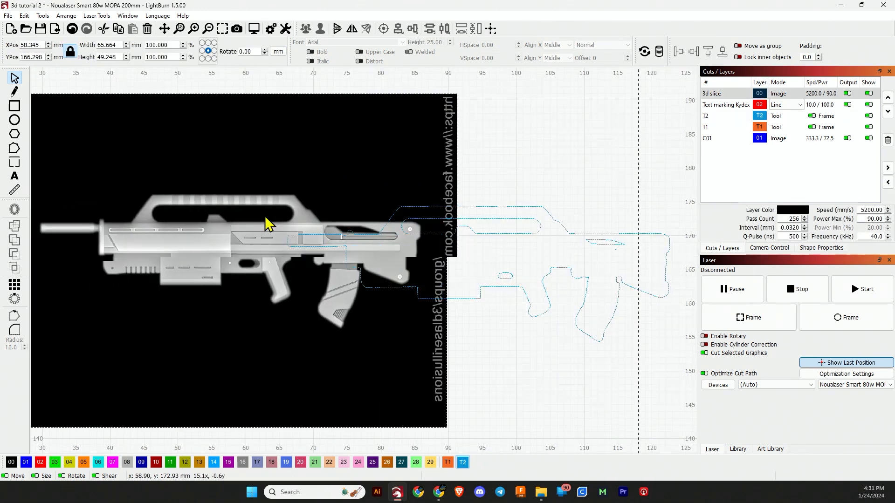
{"action": "left_click_drag", "start_coordinate": [265, 225], "coordinate": [152, 216]}
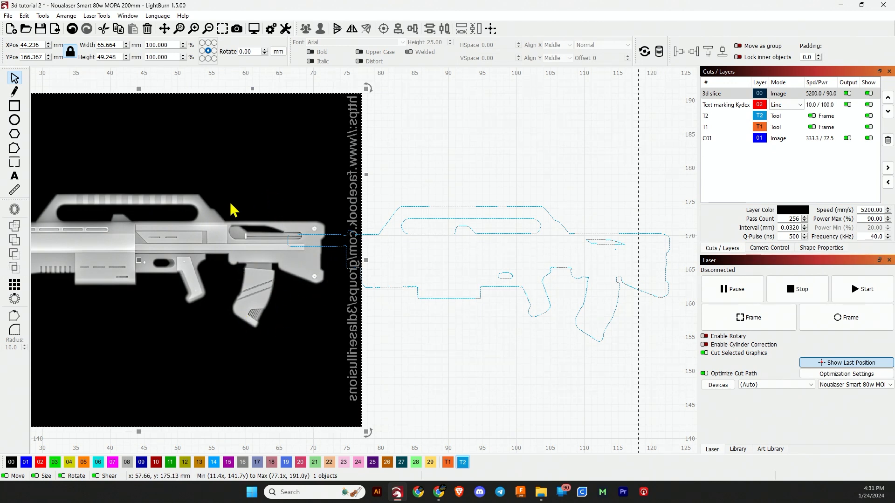
Step: Offset the traced rifle outline inward by 0.10 mm with round corners, outer shapes only, without deleting the original objects
{"action": "left_click", "coordinate": [572, 232]}
{"action": "left_click", "coordinate": [570, 233]}
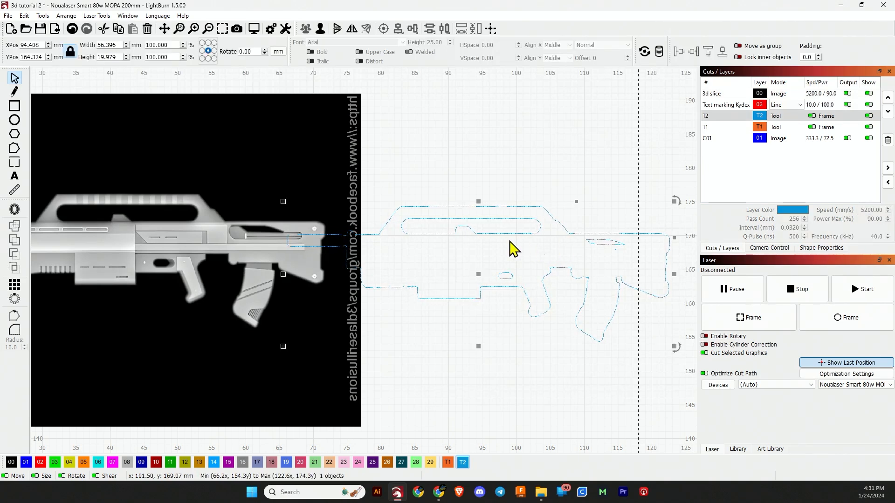
{"action": "left_click", "coordinate": [14, 209]}
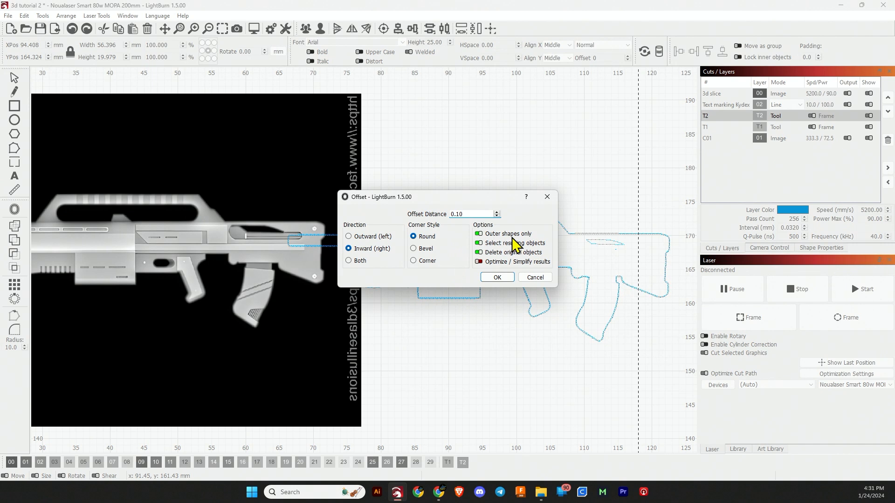
{"action": "left_click", "coordinate": [479, 253]}
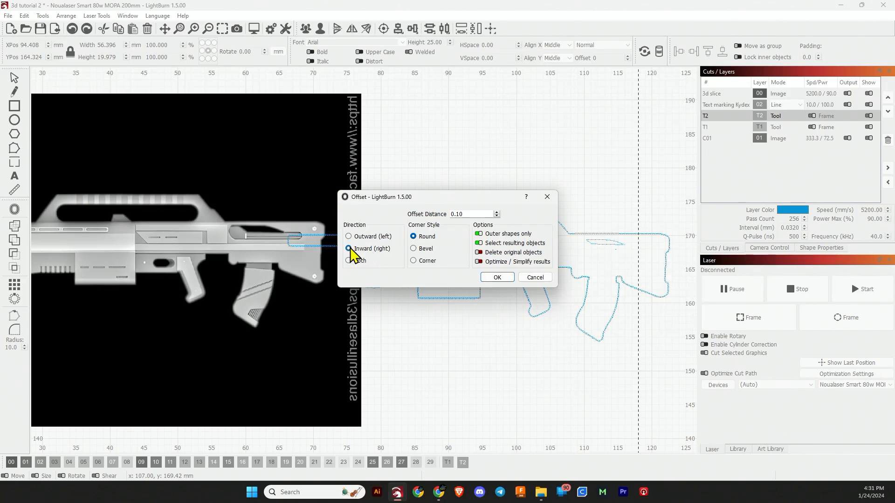
{"action": "left_click", "coordinate": [498, 277]}
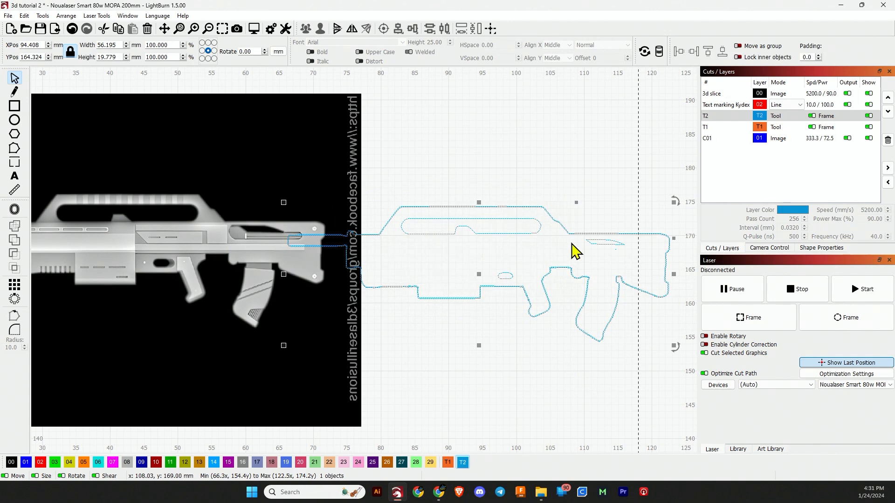
Step: Delete the original outer contour of the rifle trace, keeping the inward offset contour and the inner cutouts
{"action": "scroll", "coordinate": [576, 251], "scroll_direction": "up", "scroll_amount": 5}
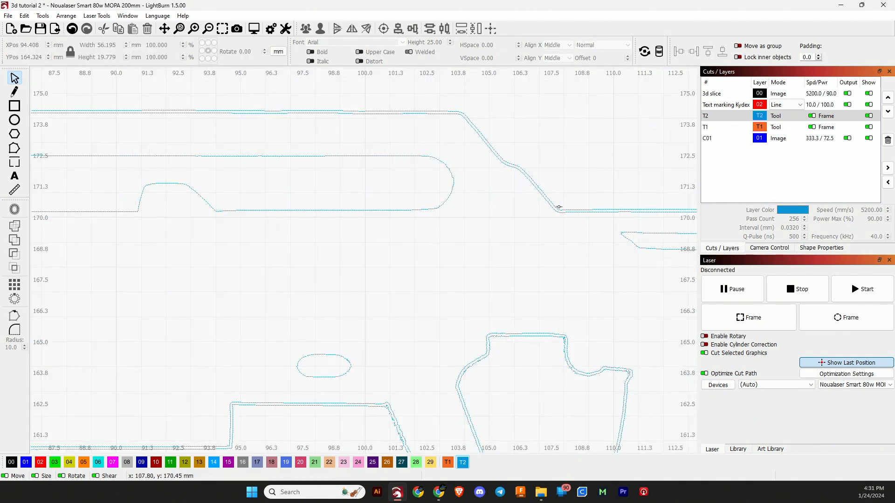
{"action": "left_click", "coordinate": [559, 210]}
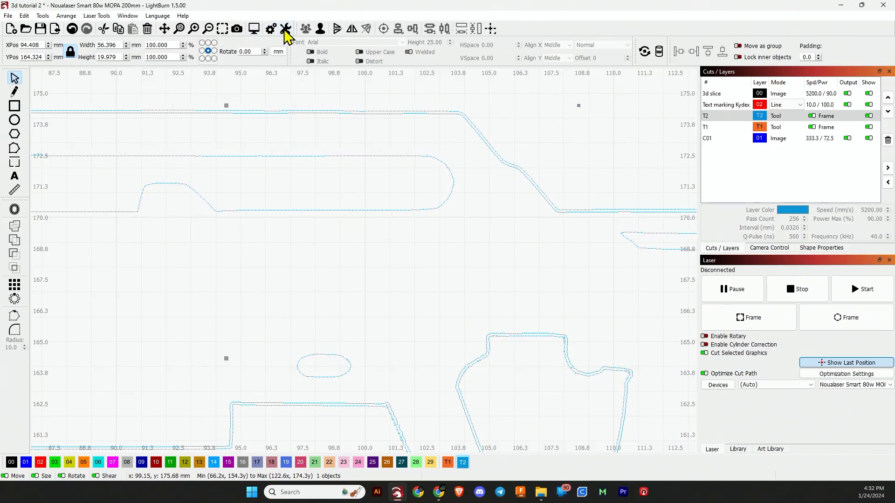
{"action": "left_click", "coordinate": [550, 164]}
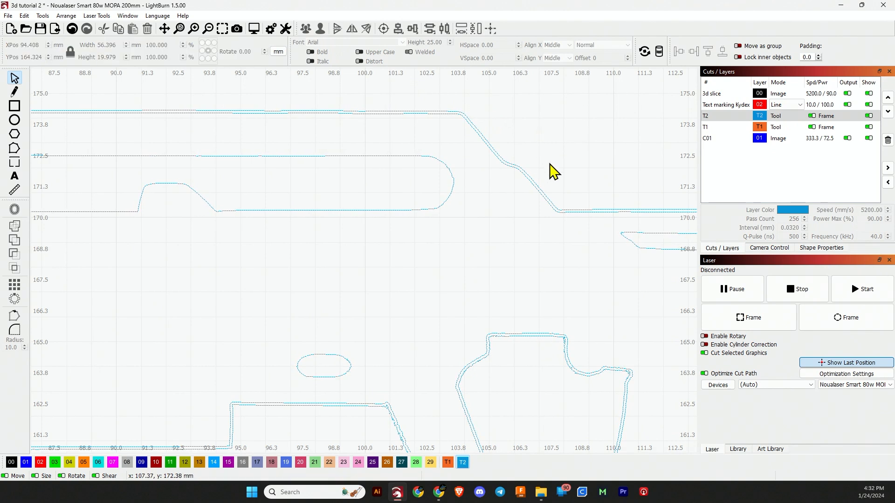
{"action": "left_click", "coordinate": [537, 186]}
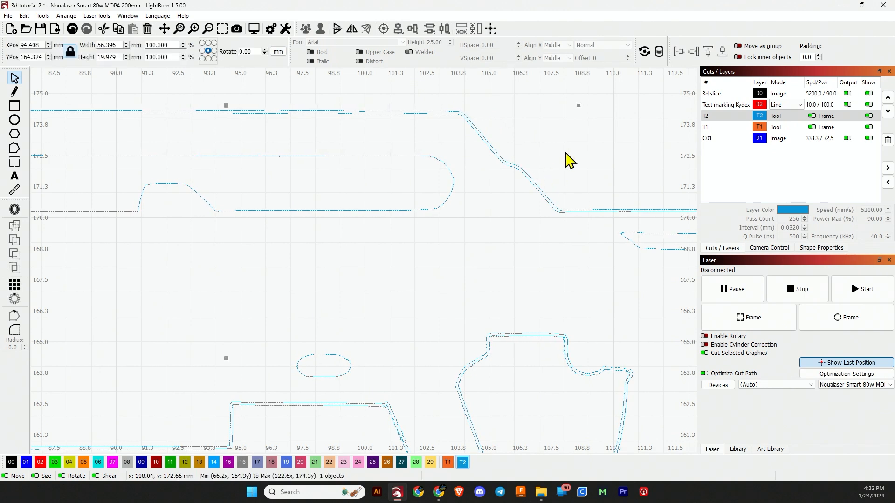
{"action": "left_click", "coordinate": [605, 162]}
{"action": "scroll", "coordinate": [599, 212], "scroll_direction": "down", "scroll_amount": 3}
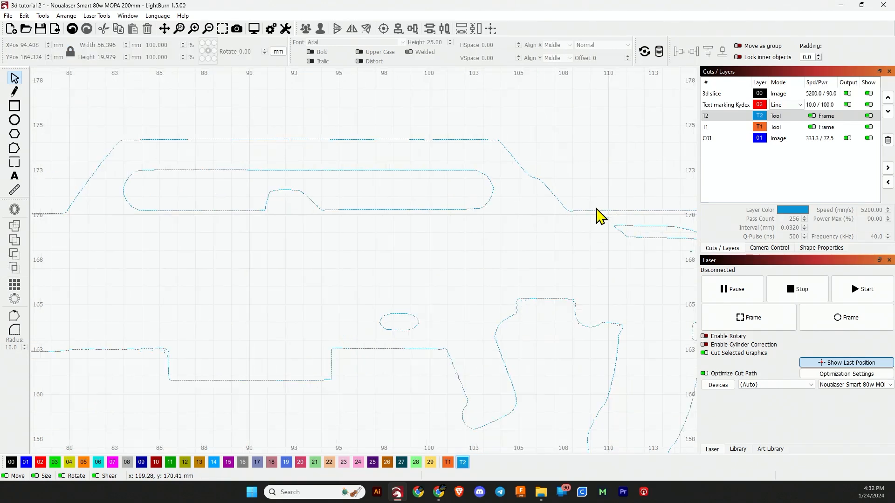
Step: Group the three inner cutouts of the rifle trace and offset them outward by 0.10 mm with round corners, deleting the original objects
{"action": "left_click", "coordinate": [622, 230]}
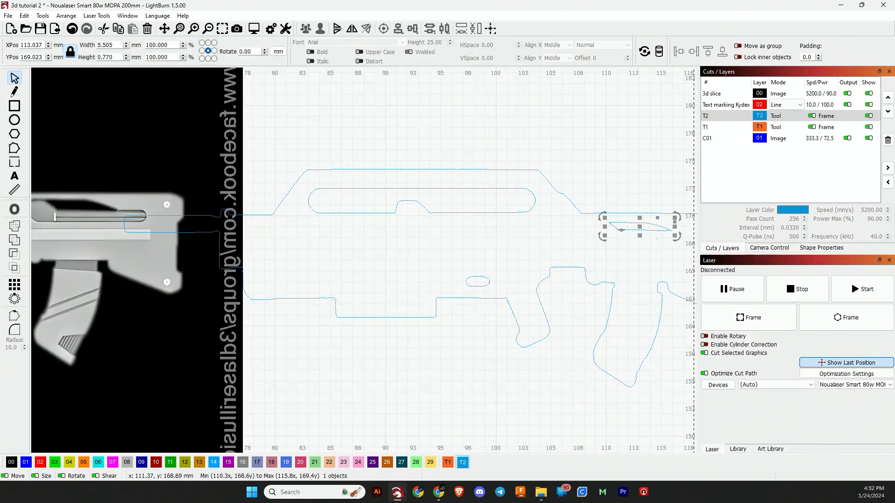
{"action": "left_click", "coordinate": [488, 279], "text": "shift"}
{"action": "left_click", "coordinate": [479, 214], "text": "shift"}
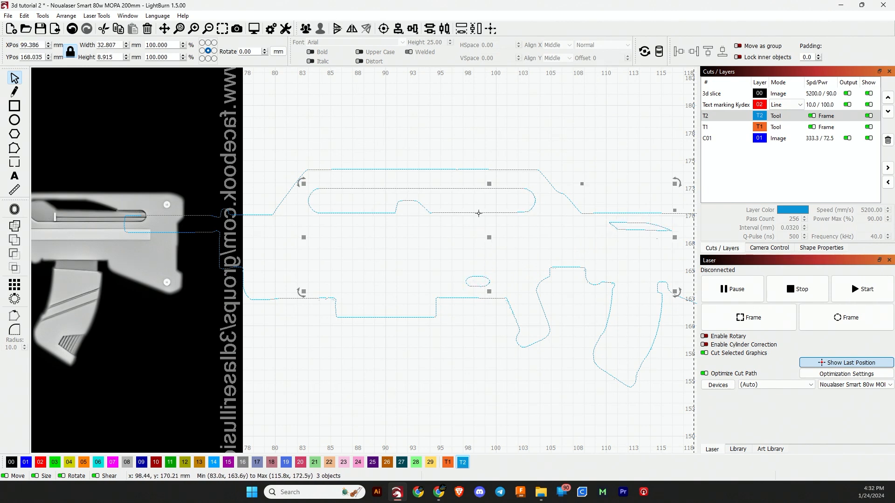
{"action": "left_click", "coordinate": [306, 29]}
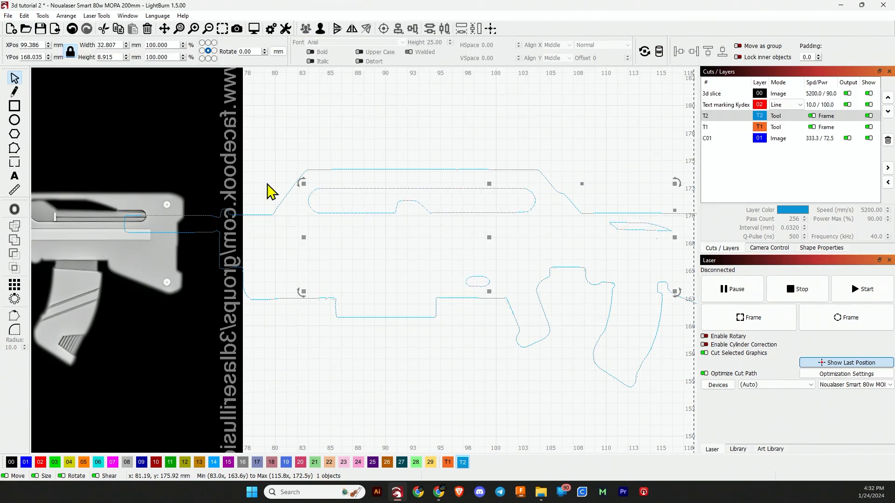
{"action": "left_click", "coordinate": [15, 210]}
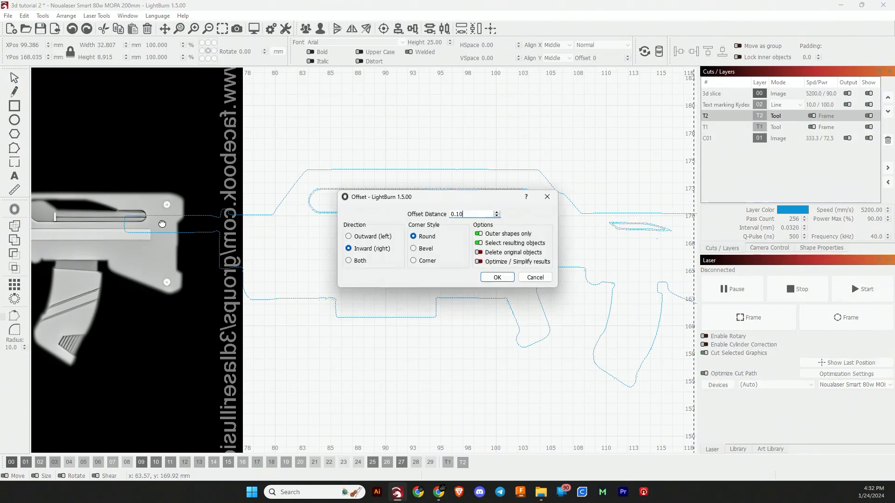
{"action": "left_click", "coordinate": [348, 236]}
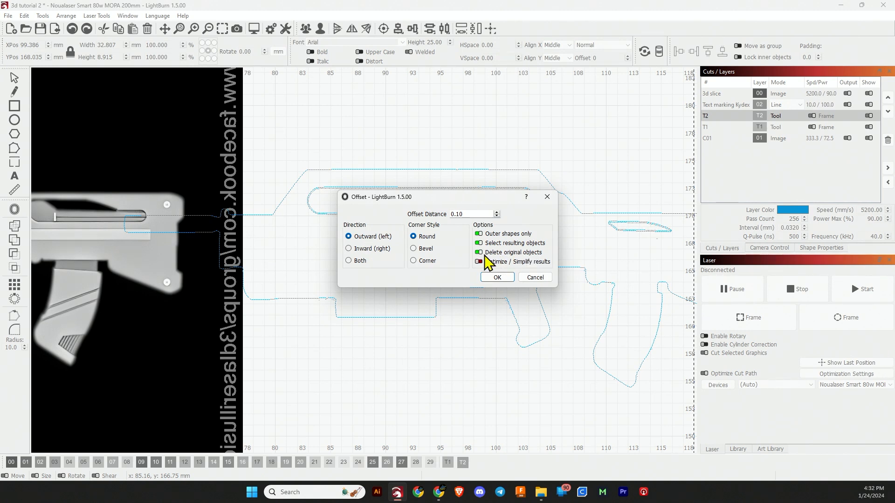
{"action": "left_click", "coordinate": [497, 277]}
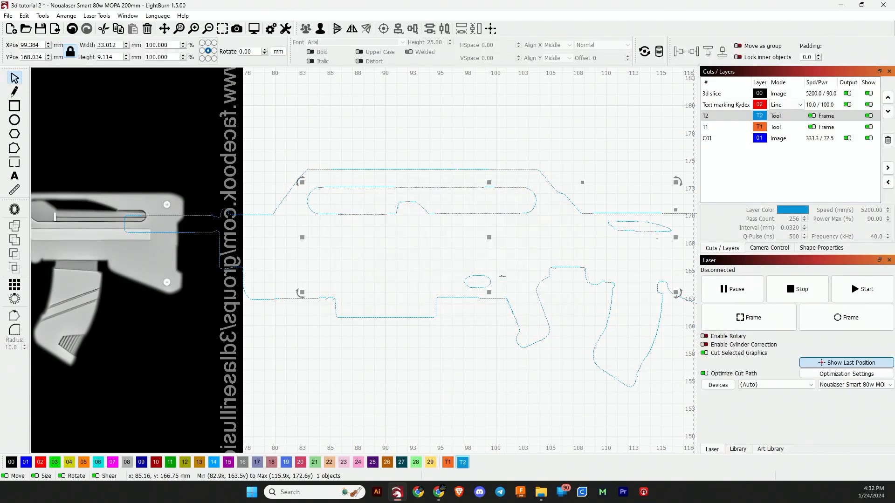
Step: Group all the rifle outlines and place the group over the rifle image at about X 44, Y 166 mm
{"action": "scroll", "coordinate": [502, 276], "scroll_direction": "down", "scroll_amount": 5}
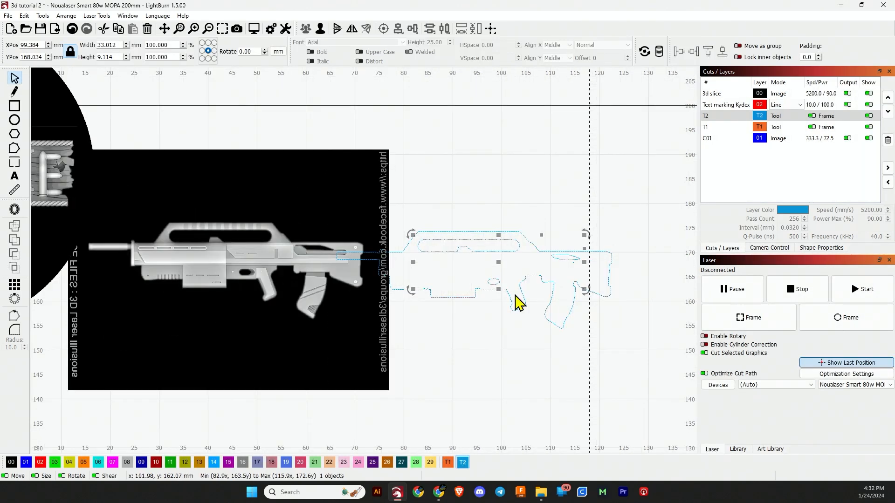
{"action": "left_click_drag", "start_coordinate": [530, 324], "coordinate": [451, 226]}
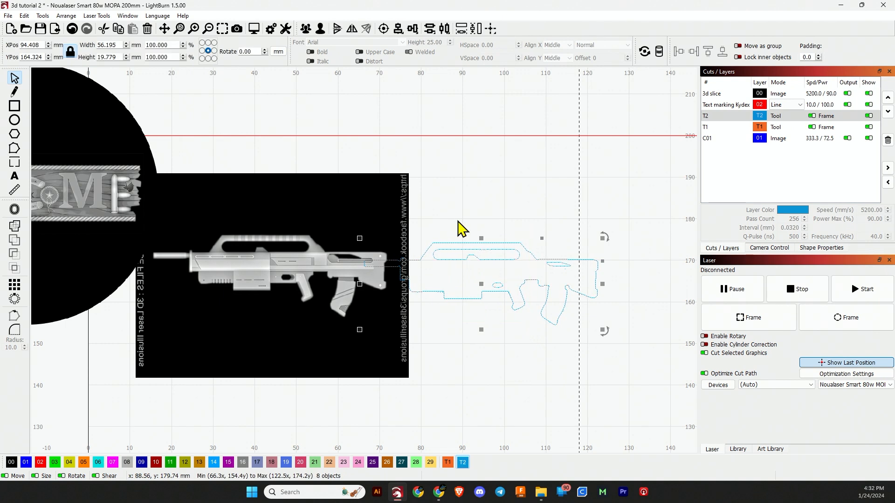
{"action": "key", "text": "ctrl+g"}
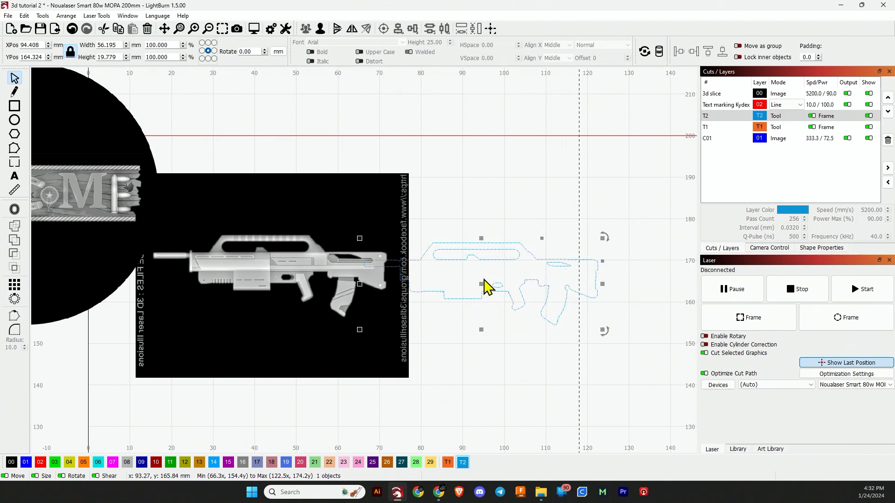
{"action": "left_click_drag", "start_coordinate": [480, 283], "coordinate": [273, 275]}
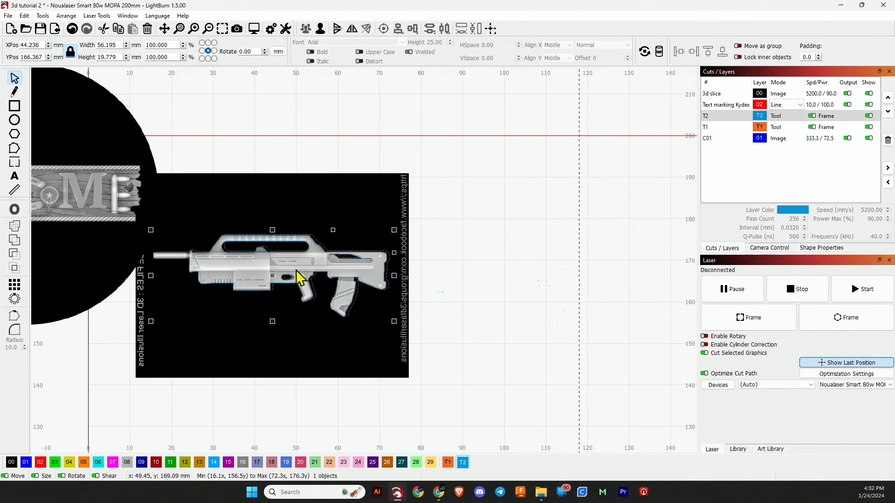
Step: Fine-align the rifle image beneath the grouped outline by shifting the image to about X 44.8, Y 166.5 mm
{"action": "left_click", "coordinate": [308, 343]}
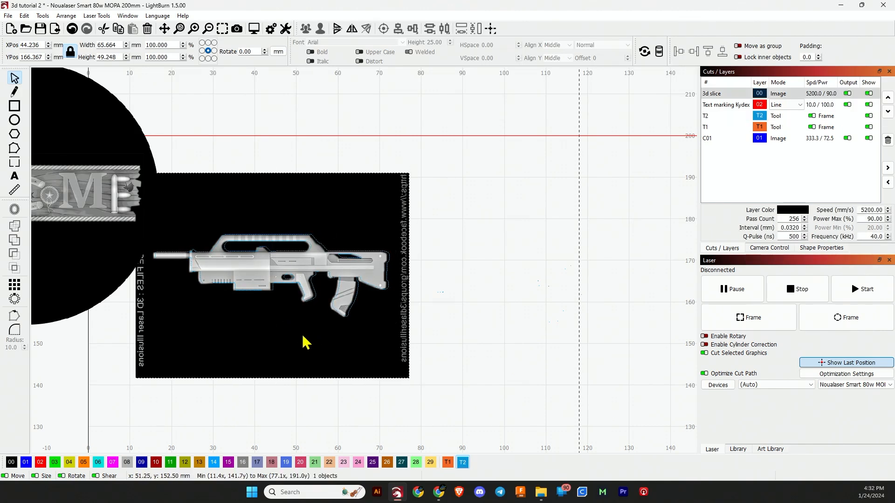
{"action": "left_click_drag", "start_coordinate": [304, 336], "coordinate": [306, 336]}
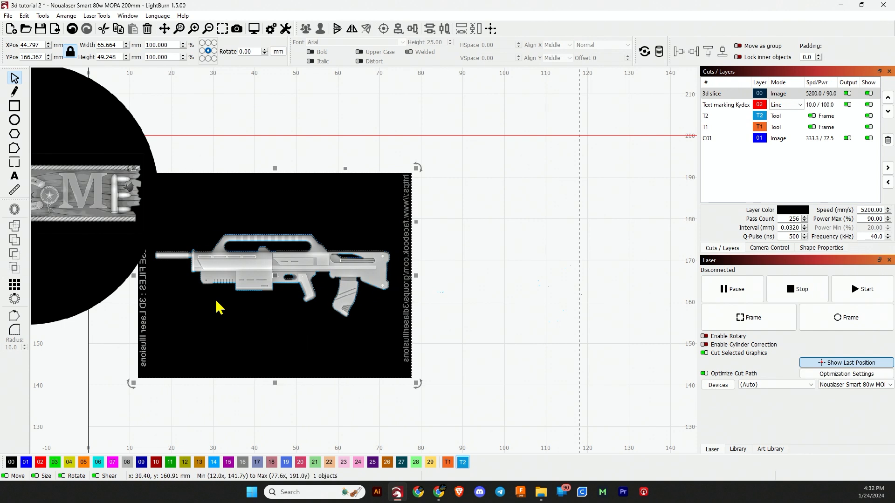
{"action": "scroll", "coordinate": [216, 306], "scroll_direction": "up", "scroll_amount": 3}
{"action": "scroll", "coordinate": [173, 268], "scroll_direction": "up", "scroll_amount": 4}
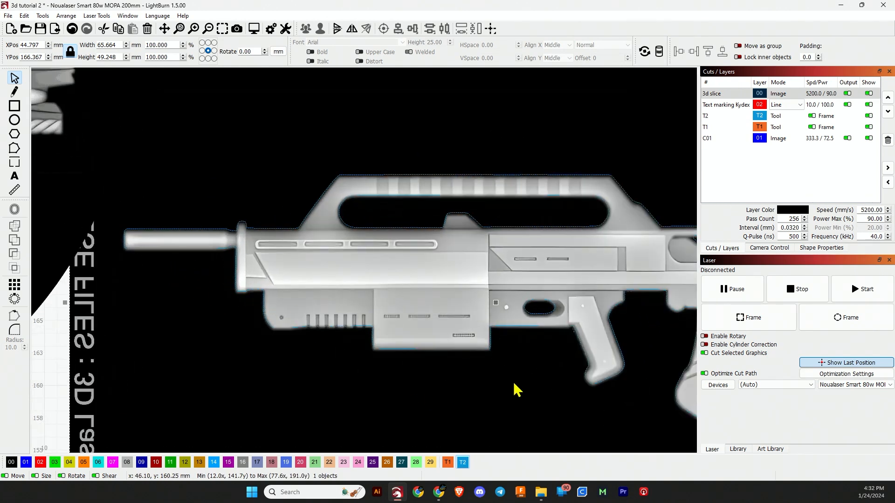
{"action": "left_click_drag", "start_coordinate": [516, 389], "coordinate": [515, 381]}
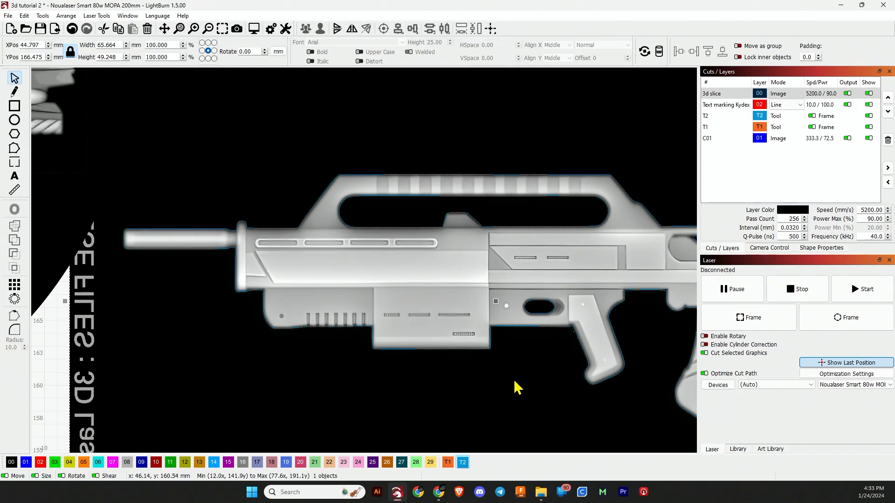
Step: Apply the grouped rifle outline as a mask to the rifle image
{"action": "scroll", "coordinate": [515, 383], "scroll_direction": "down", "scroll_amount": 7}
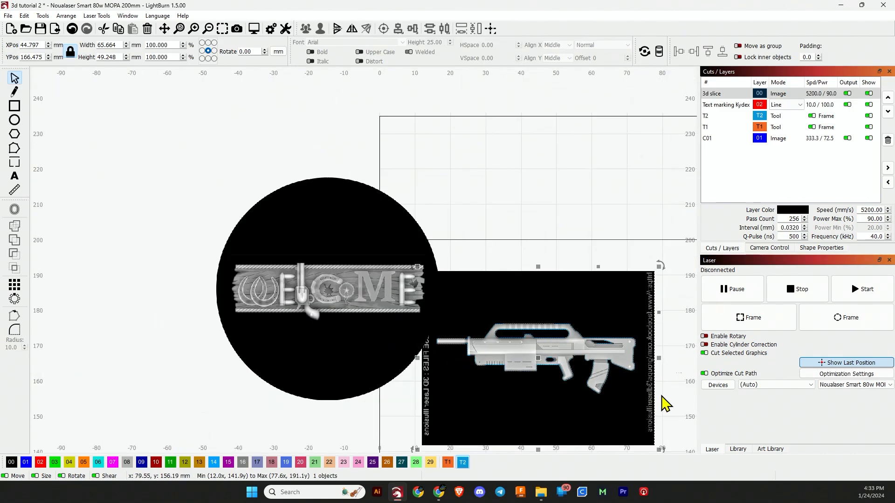
{"action": "right_click", "coordinate": [583, 349]}
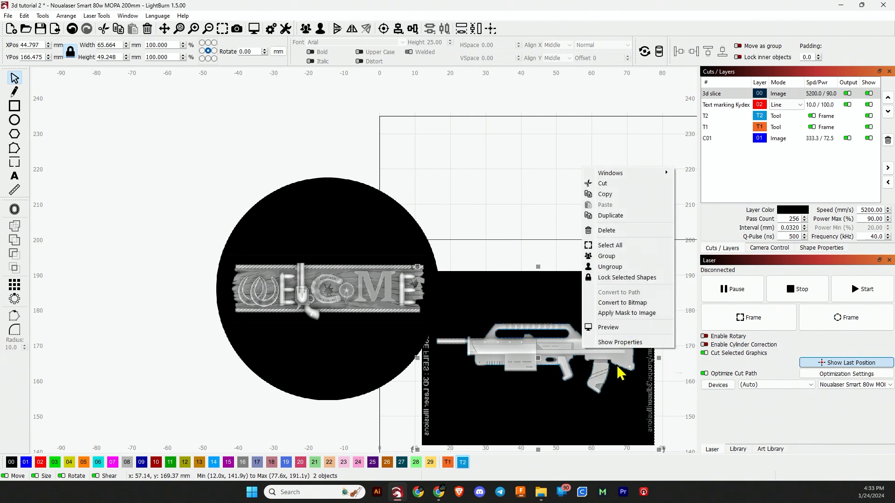
{"action": "left_click", "coordinate": [624, 313]}
{"action": "scroll", "coordinate": [562, 391], "scroll_direction": "up", "scroll_amount": 4}
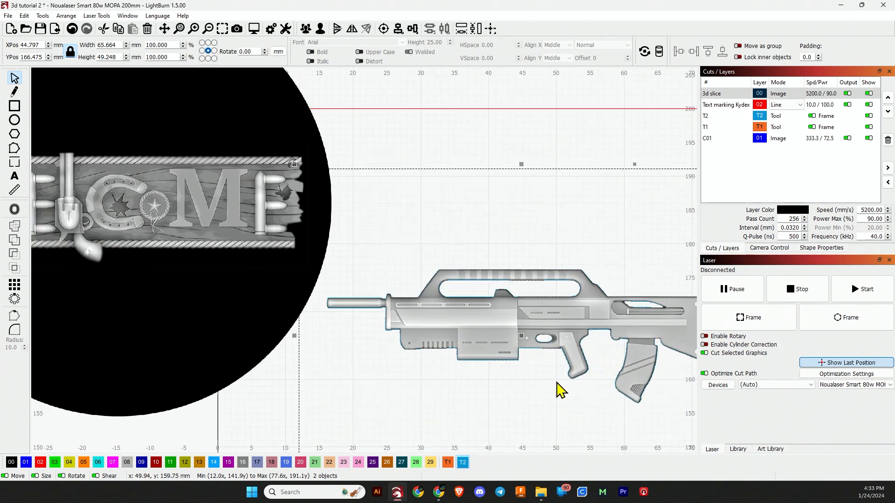
{"action": "scroll", "coordinate": [561, 391], "scroll_direction": "up", "scroll_amount": 2}
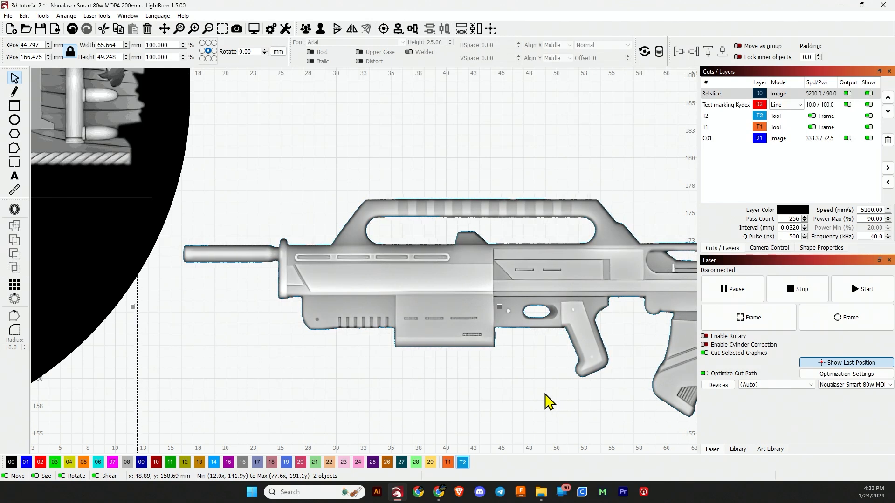
Step: Flatten the rifle's image mask and move the cut-out rifle image to about X 96, Y 171 mm
{"action": "scroll", "coordinate": [470, 352], "scroll_direction": "down", "scroll_amount": 6}
{"action": "left_click", "coordinate": [530, 307]}
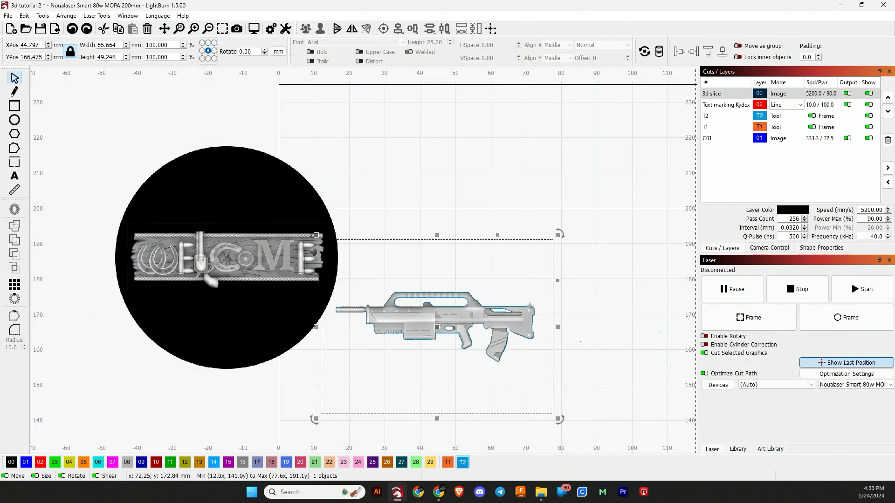
{"action": "right_click", "coordinate": [478, 315]}
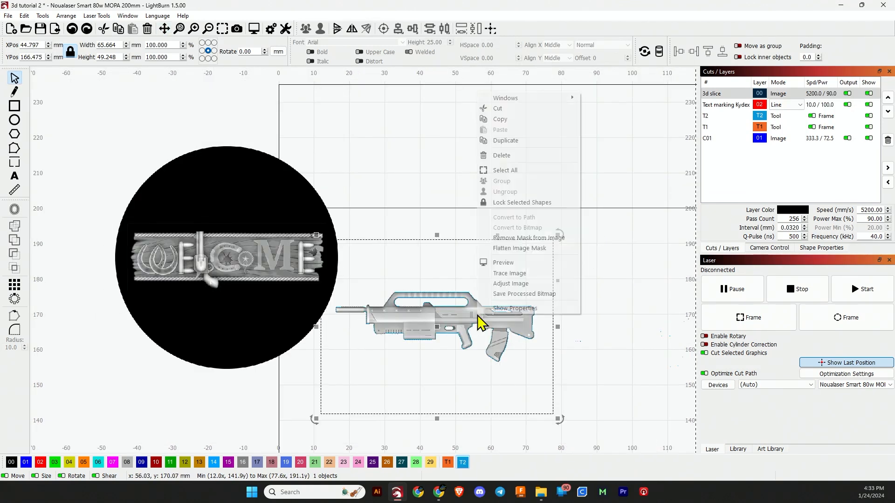
{"action": "left_click", "coordinate": [538, 248]}
{"action": "left_click_drag", "start_coordinate": [456, 309], "coordinate": [618, 296]}
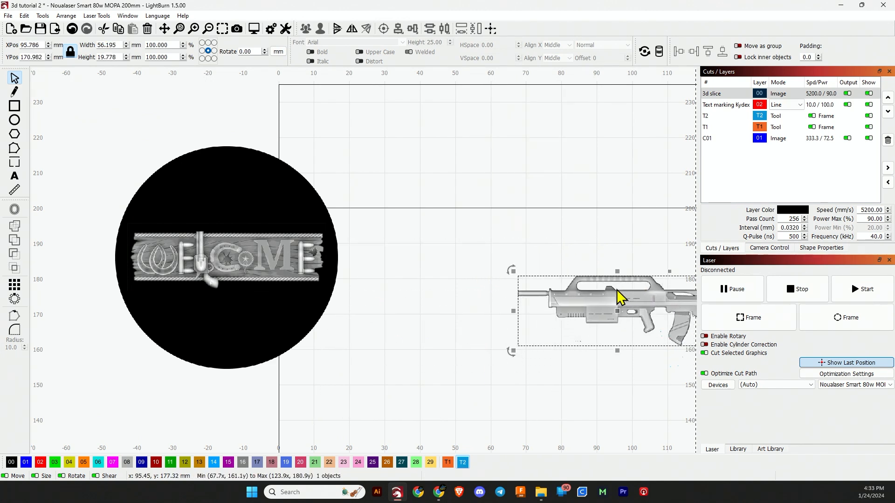
Step: Move the cut-out rifle image into the large blue circle at about X 175, Y 140 mm
{"action": "left_click", "coordinate": [560, 233]}
{"action": "left_click_drag", "start_coordinate": [591, 240], "coordinate": [211, 195]}
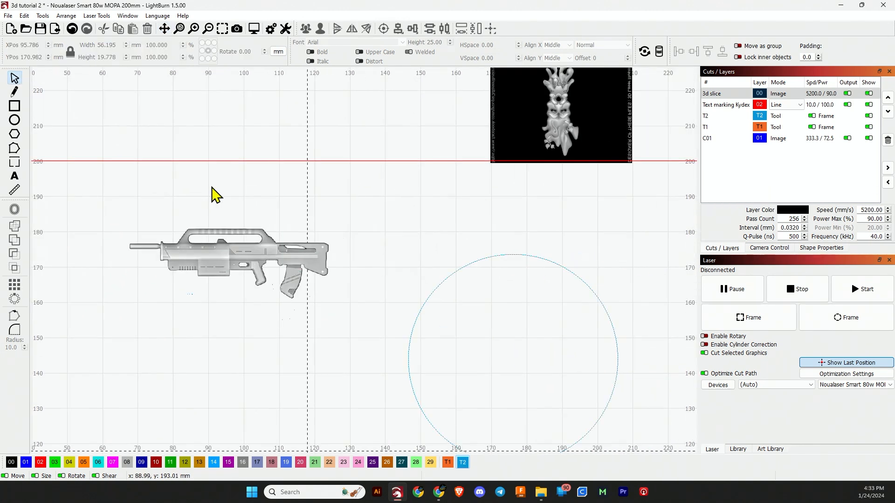
{"action": "left_click_drag", "start_coordinate": [227, 253], "coordinate": [509, 360]}
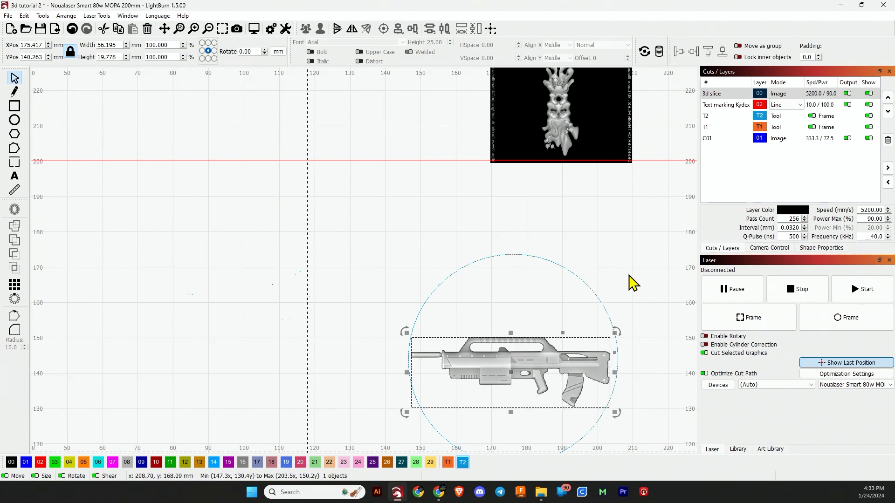
{"action": "left_click", "coordinate": [630, 282]}
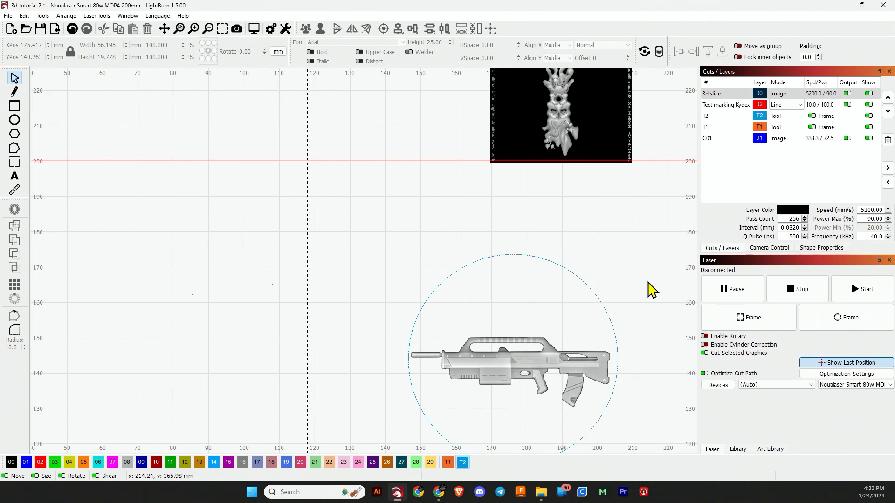
Step: Select the large circle together with the cut-out rifle image and move them to about X 27, Y 196 mm
{"action": "scroll", "coordinate": [650, 280], "scroll_direction": "down", "scroll_amount": 4}
{"action": "scroll", "coordinate": [608, 225], "scroll_direction": "down", "scroll_amount": 3}
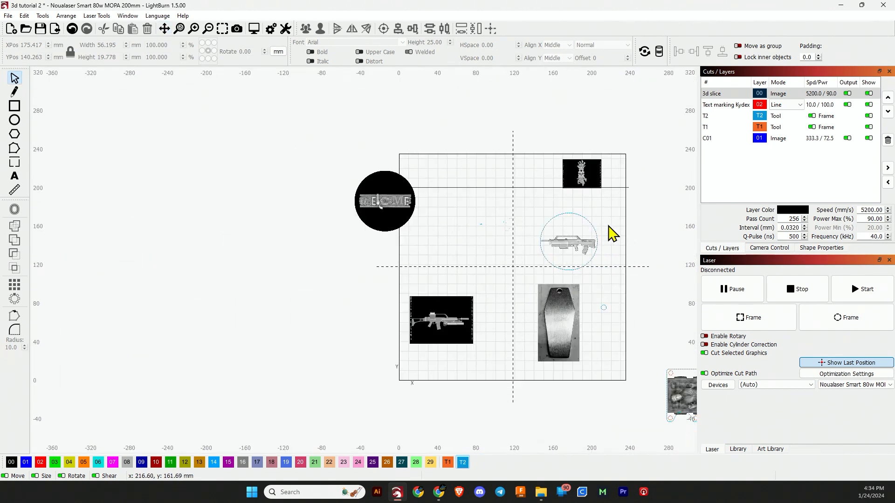
{"action": "scroll", "coordinate": [555, 235], "scroll_direction": "up", "scroll_amount": 8}
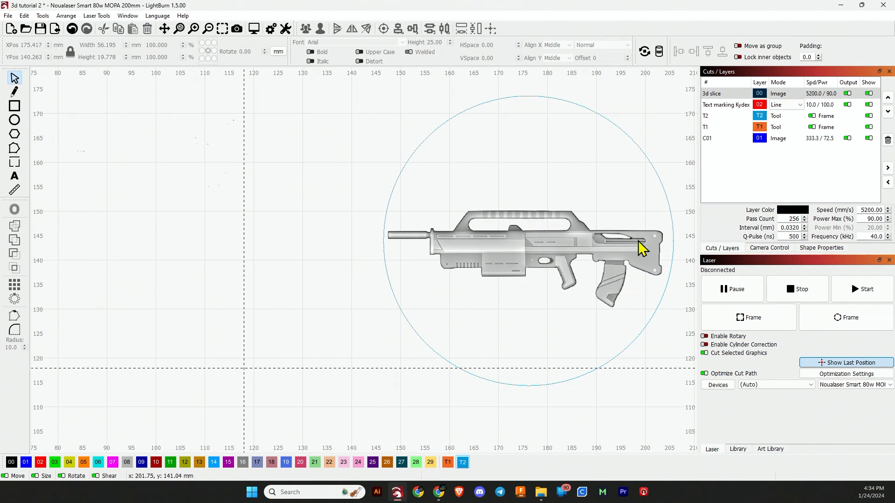
{"action": "scroll", "coordinate": [425, 229], "scroll_direction": "down", "scroll_amount": 5}
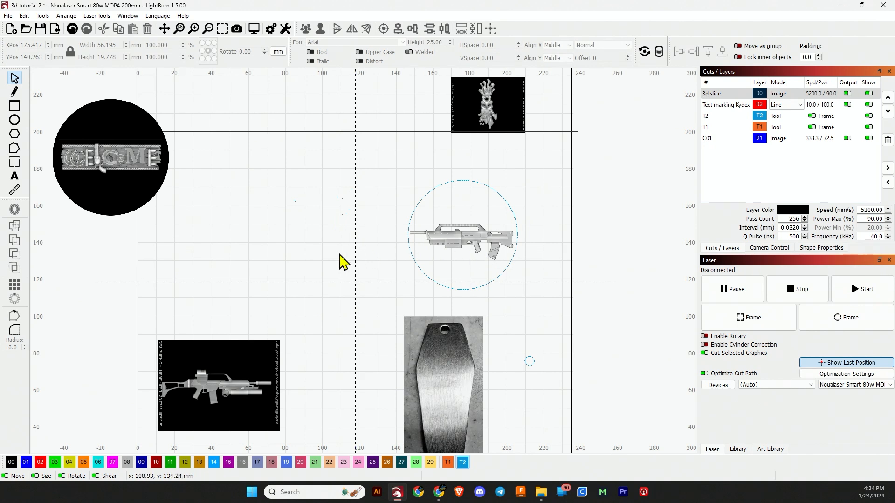
{"action": "scroll", "coordinate": [344, 263], "scroll_direction": "down", "scroll_amount": 2}
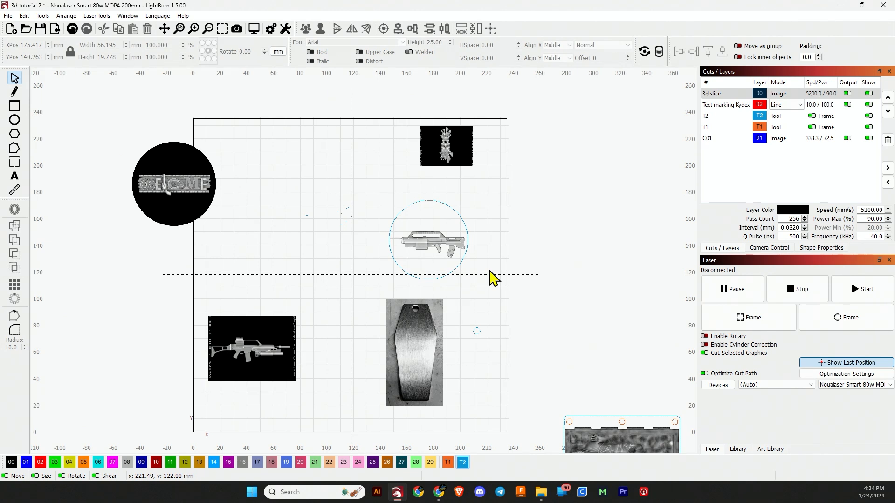
{"action": "left_click_drag", "start_coordinate": [490, 272], "coordinate": [380, 214]}
{"action": "left_click", "coordinate": [534, 264]}
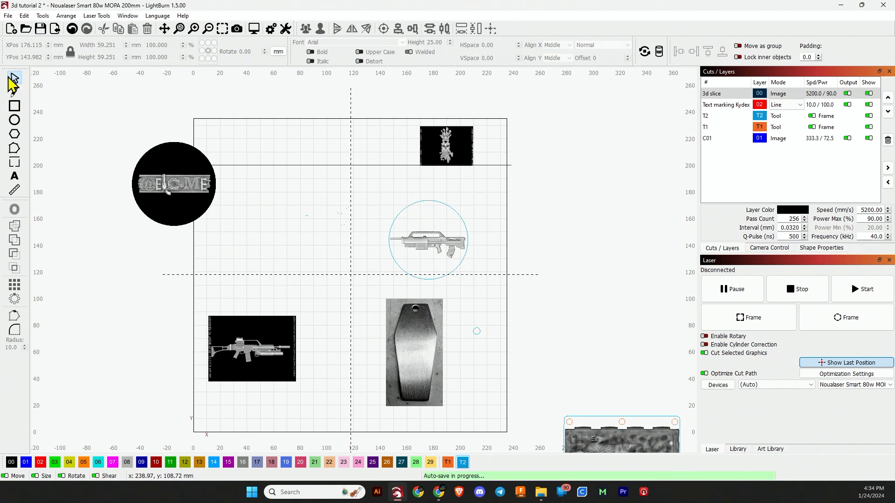
{"action": "left_click", "coordinate": [422, 240]}
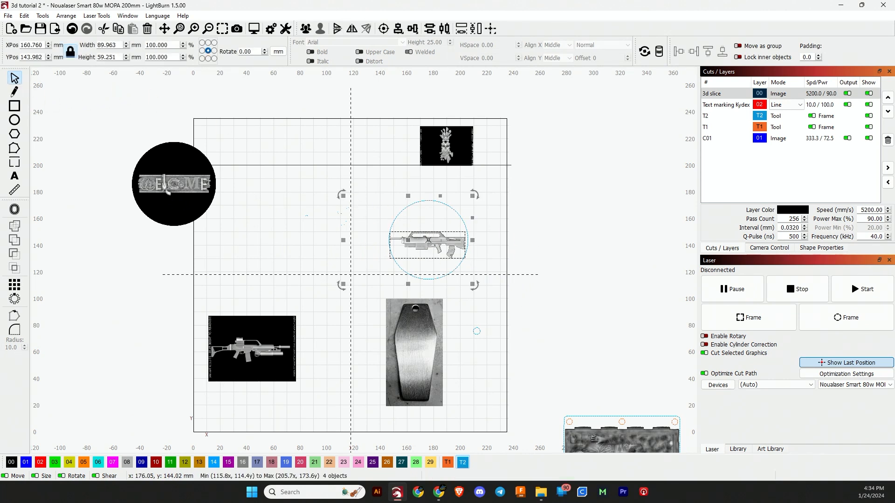
{"action": "left_click_drag", "start_coordinate": [434, 250], "coordinate": [256, 179]}
Step: Place the small blue circle over the hole in the coffin-shaped tag photo, at about X 166, Y 93 mm
{"action": "scroll", "coordinate": [434, 405], "scroll_direction": "up", "scroll_amount": 3}
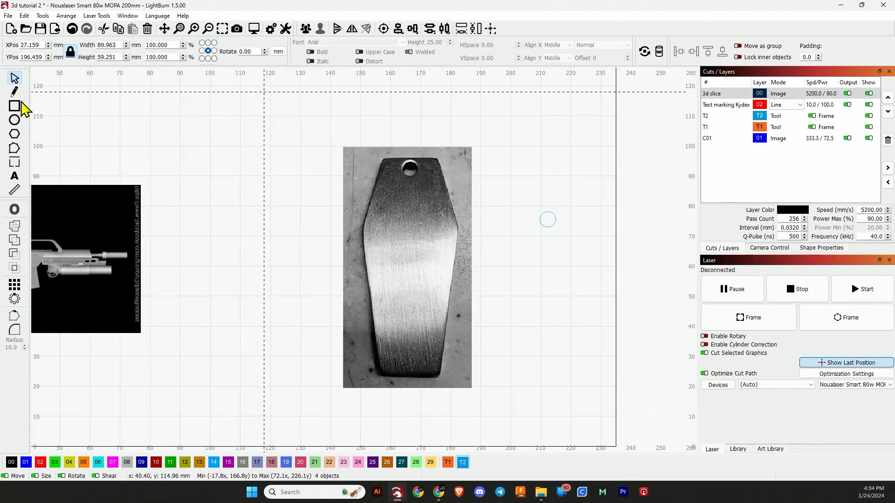
{"action": "left_click", "coordinate": [16, 92]}
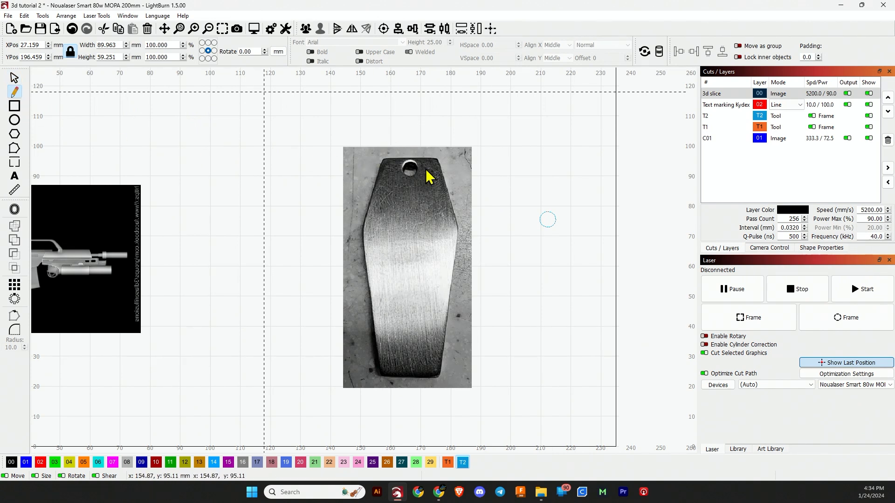
{"action": "left_click", "coordinate": [15, 78]}
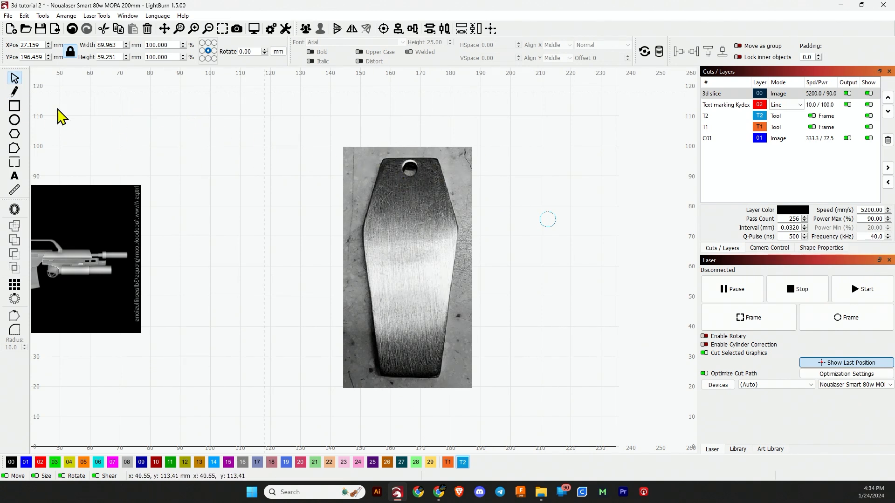
{"action": "left_click", "coordinate": [547, 220]}
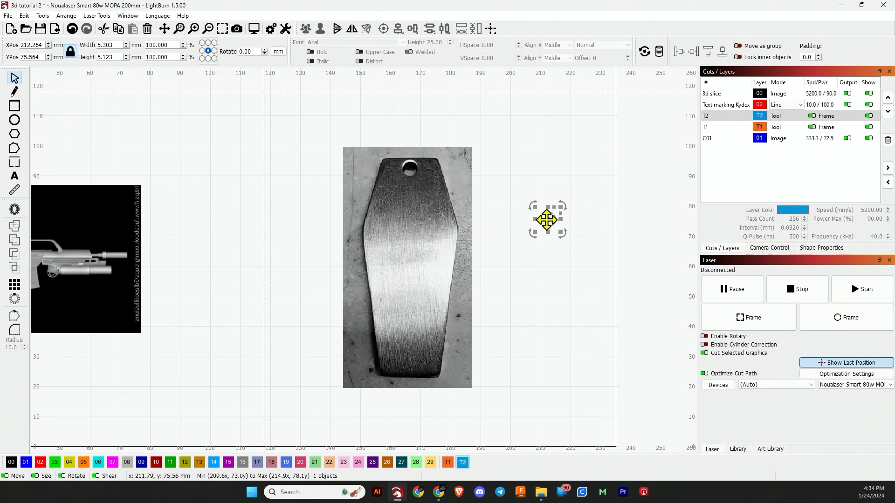
{"action": "left_click_drag", "start_coordinate": [548, 220], "coordinate": [371, 176]}
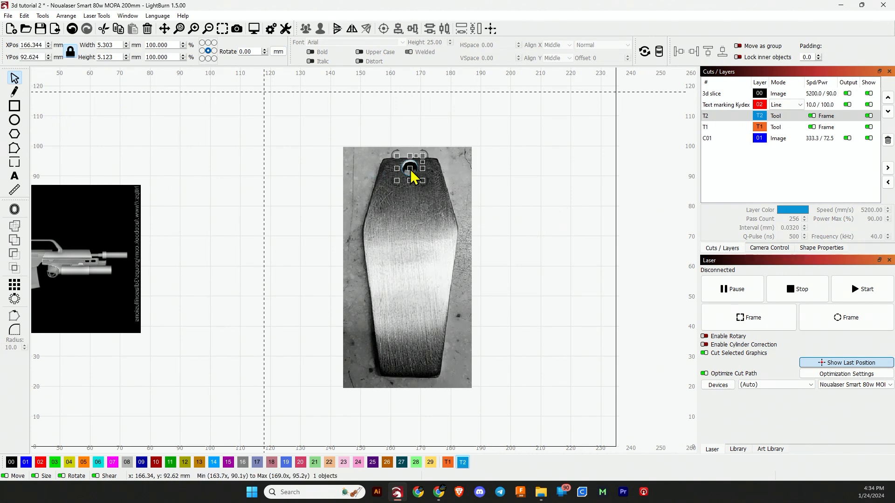
Step: Fine-tune the small blue circle over the tag photo's hole, centring it at about X 166.4, Y 92.7 mm
{"action": "scroll", "coordinate": [411, 173], "scroll_direction": "up", "scroll_amount": 5}
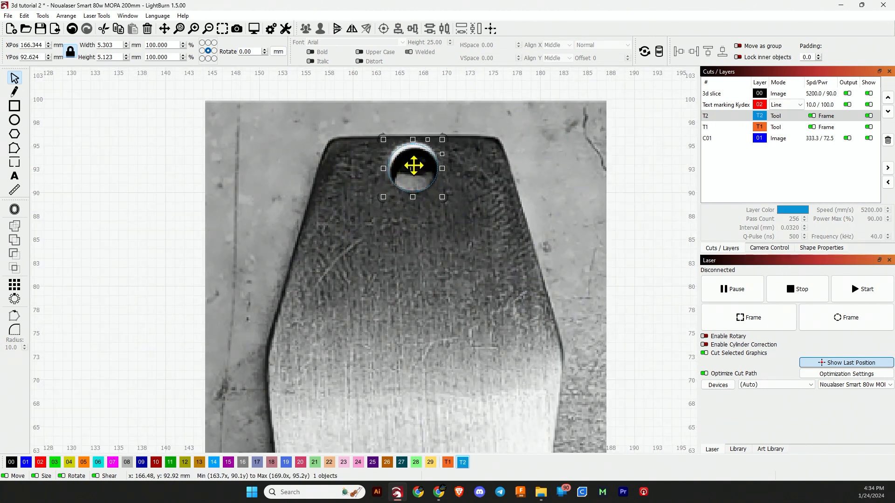
{"action": "left_click_drag", "start_coordinate": [413, 166], "coordinate": [413, 170]}
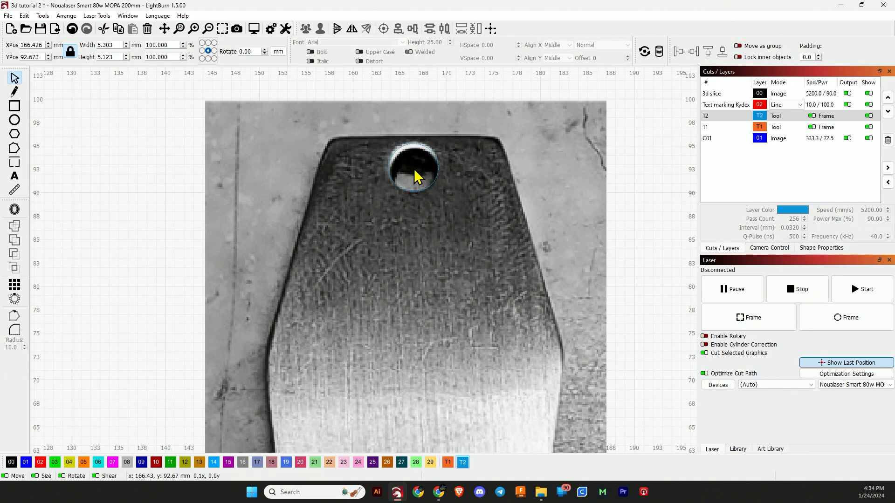
{"action": "left_click_drag", "start_coordinate": [414, 173], "coordinate": [414, 169]}
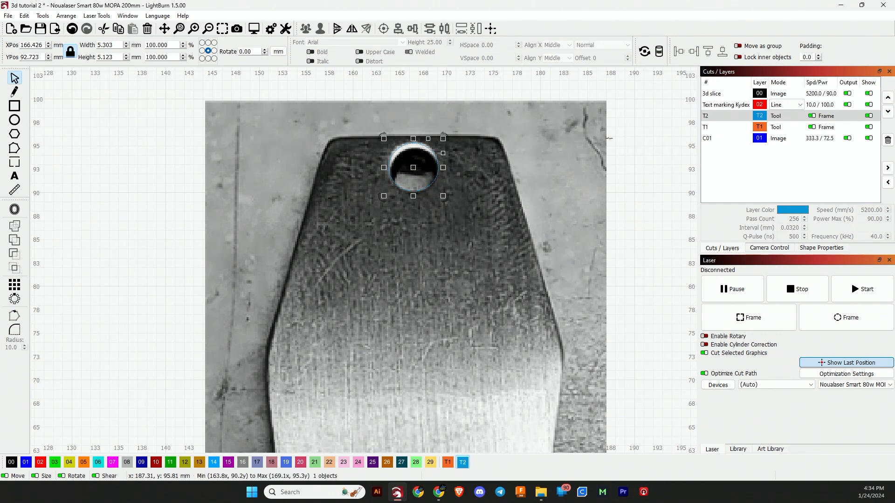
Step: Turn off output for the 3d slice layer and trace the tag's top edge and upper right edge with straight lines
{"action": "left_click", "coordinate": [481, 303]}
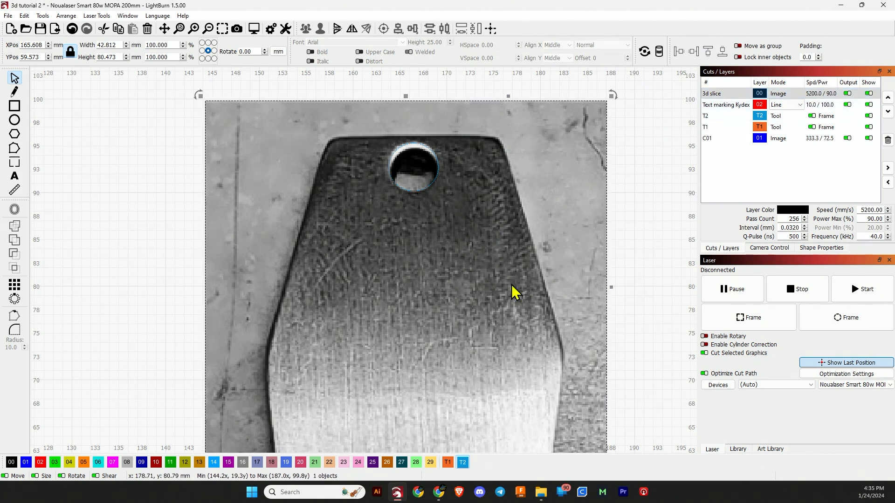
{"action": "left_click", "coordinate": [847, 93]}
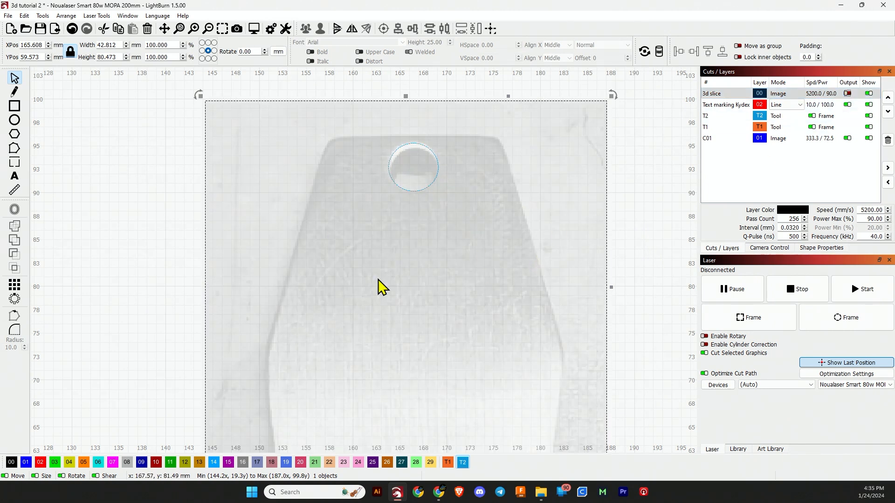
{"action": "left_click", "coordinate": [15, 93]}
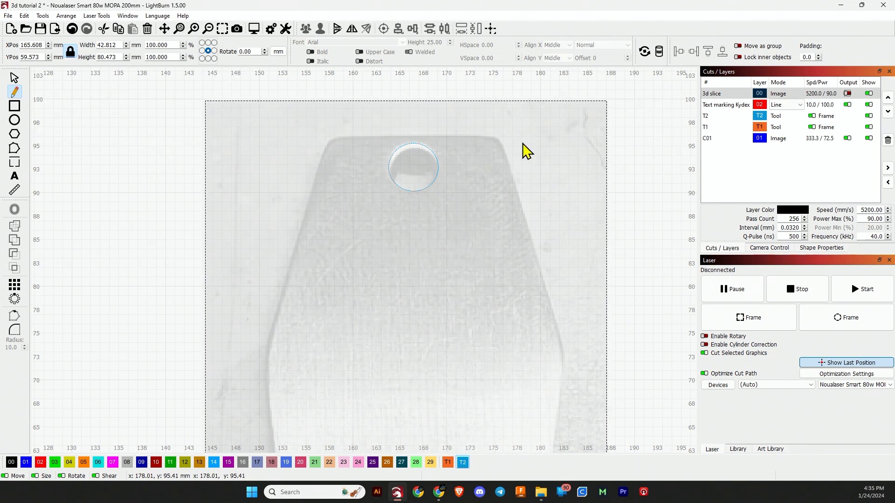
{"action": "left_click", "coordinate": [333, 140]}
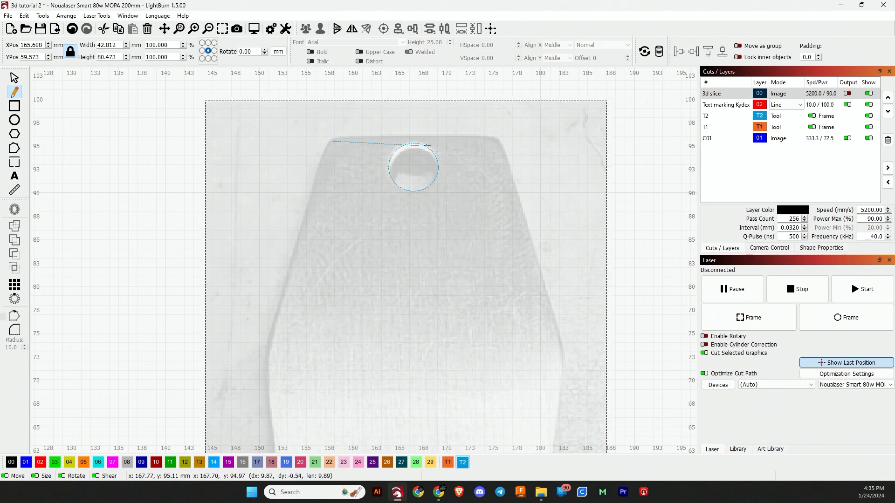
{"action": "left_click", "coordinate": [494, 141]}
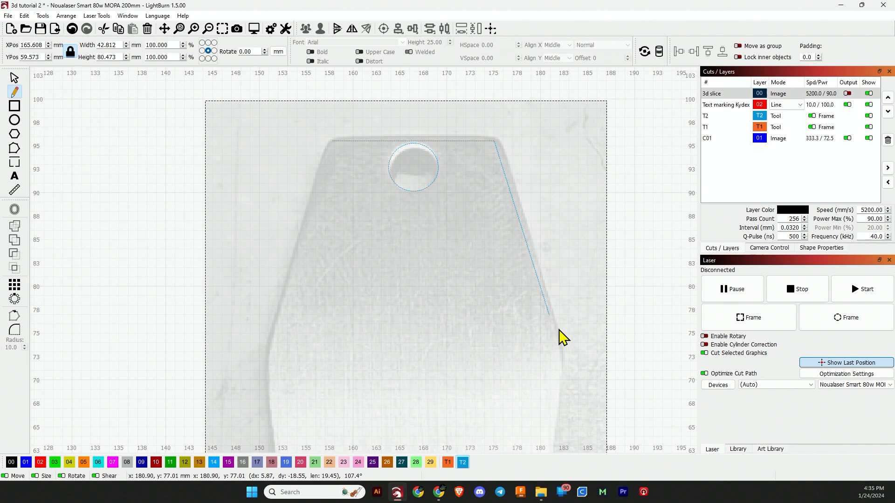
{"action": "left_click", "coordinate": [557, 359]}
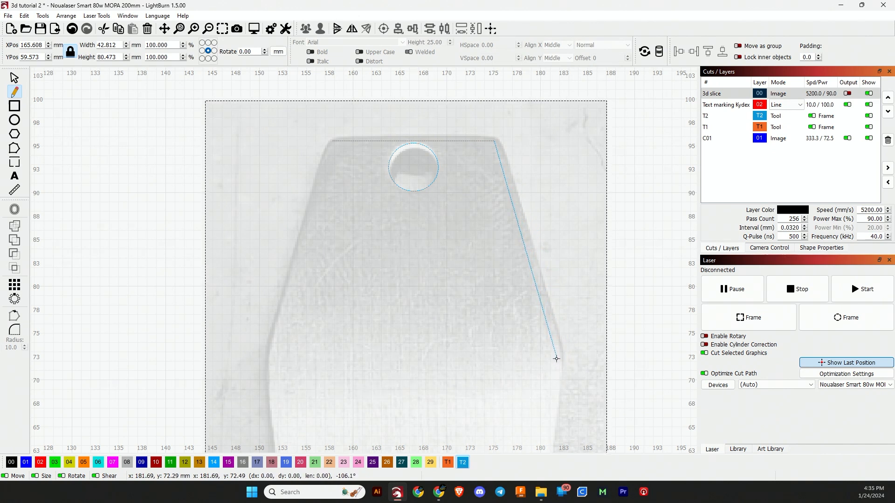
Step: Continue the outline down the tag's lower right edge and across its bottom edge, just inside the border
{"action": "left_click_drag", "start_coordinate": [555, 359], "coordinate": [539, 108]}
{"action": "scroll", "coordinate": [539, 108], "scroll_direction": "up", "scroll_amount": 1}
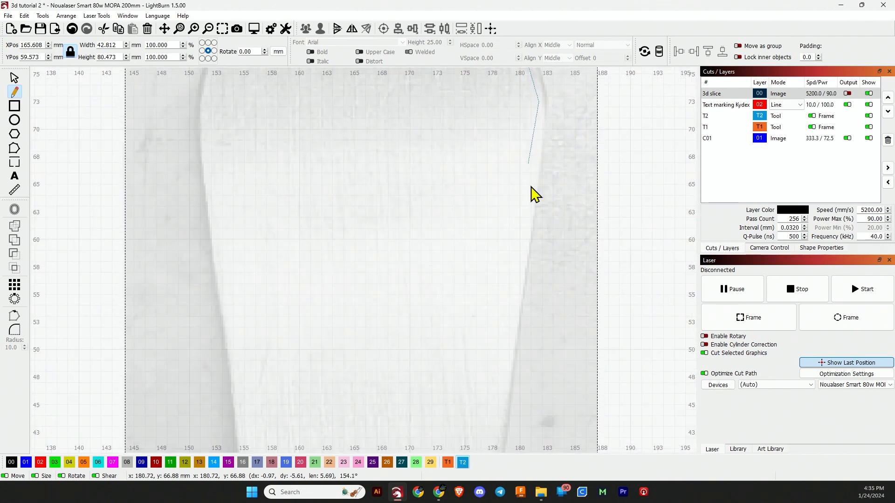
{"action": "left_click_drag", "start_coordinate": [508, 411], "coordinate": [510, 206]}
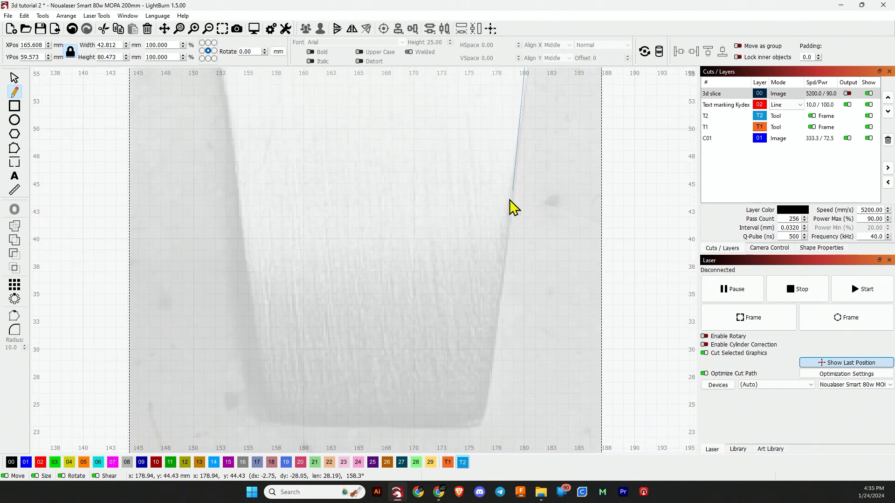
{"action": "left_click", "coordinate": [477, 417]}
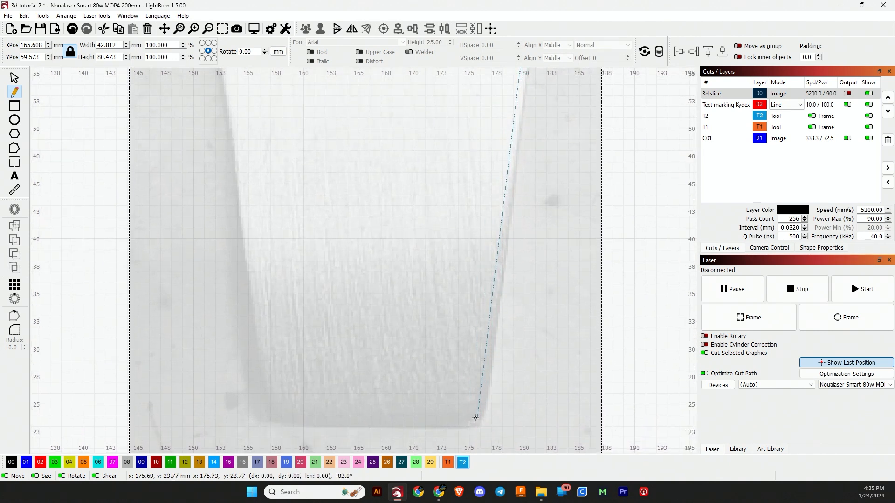
{"action": "left_click", "coordinate": [274, 417]}
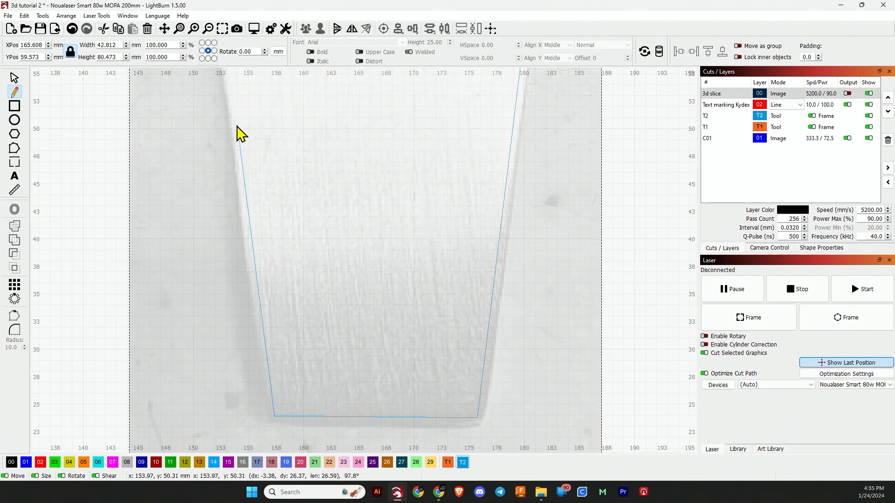
Step: Trace the tag's two left edges and close the coffin outline at its starting corner, about 30 × 72 mm overall
{"action": "left_click_drag", "start_coordinate": [235, 124], "coordinate": [267, 442]}
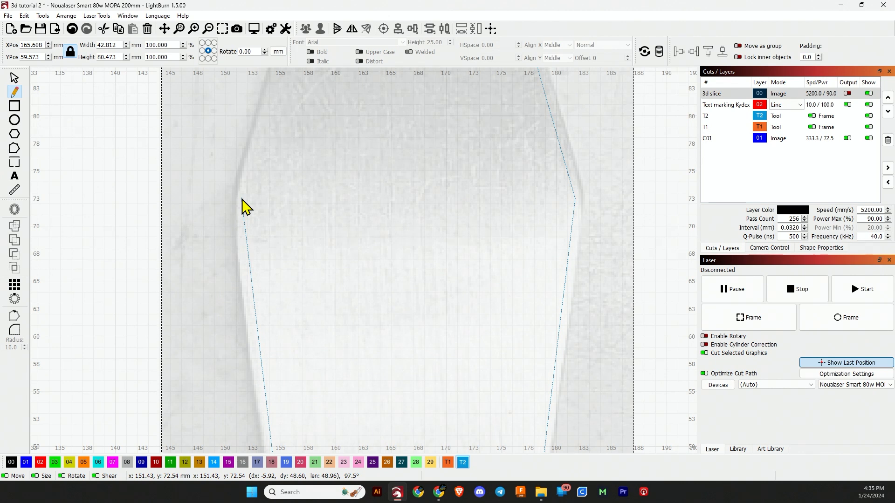
{"action": "left_click", "coordinate": [242, 199]}
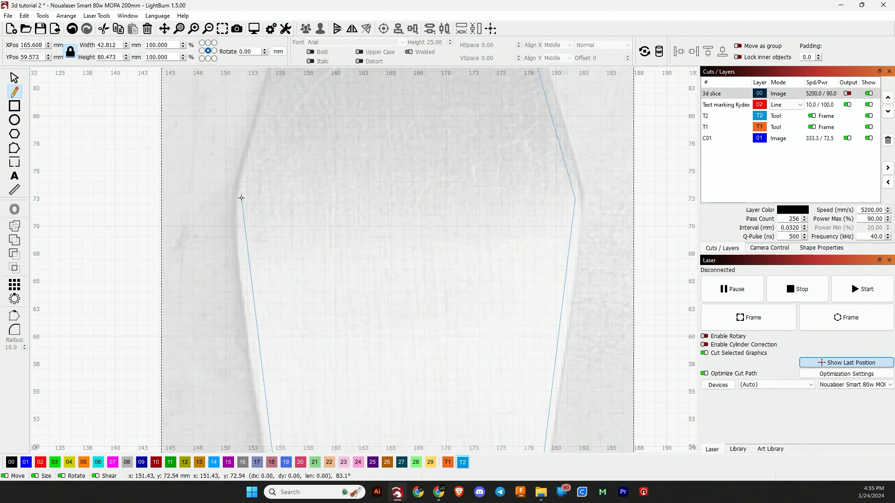
{"action": "scroll", "coordinate": [241, 198], "scroll_direction": "down", "scroll_amount": 4}
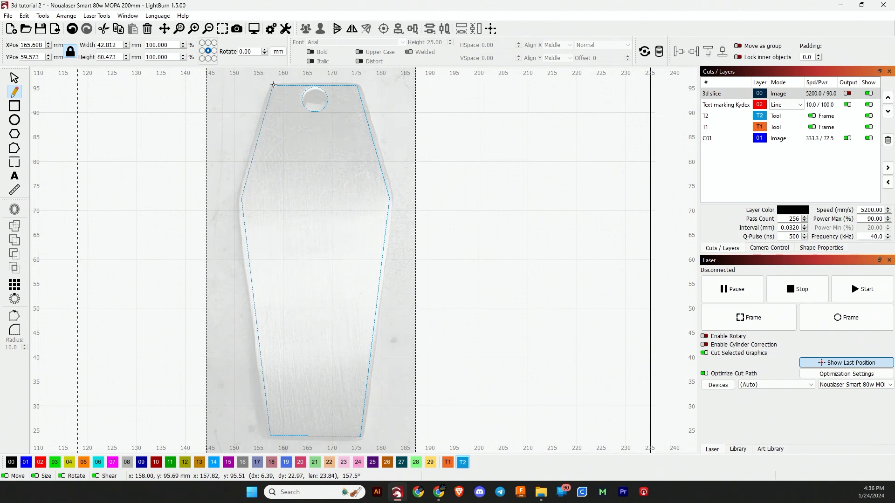
{"action": "scroll", "coordinate": [275, 86], "scroll_direction": "up", "scroll_amount": 3}
{"action": "scroll", "coordinate": [273, 85], "scroll_direction": "up", "scroll_amount": 5}
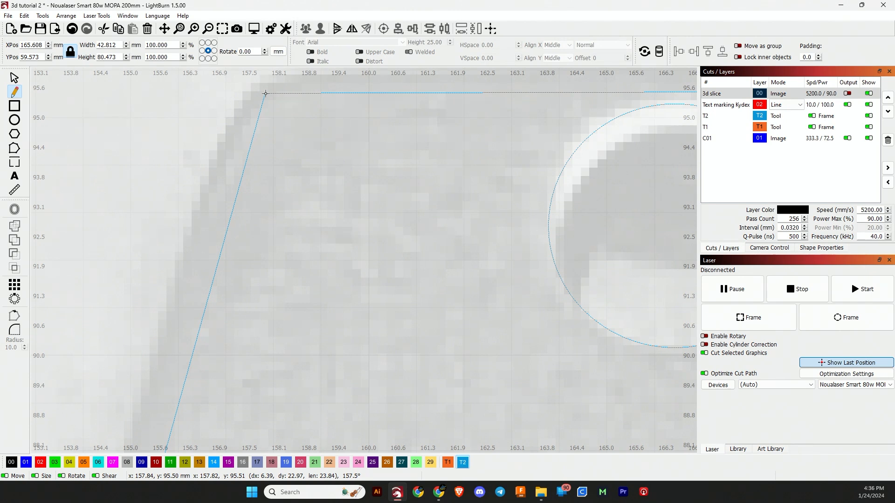
{"action": "left_click", "coordinate": [265, 93]}
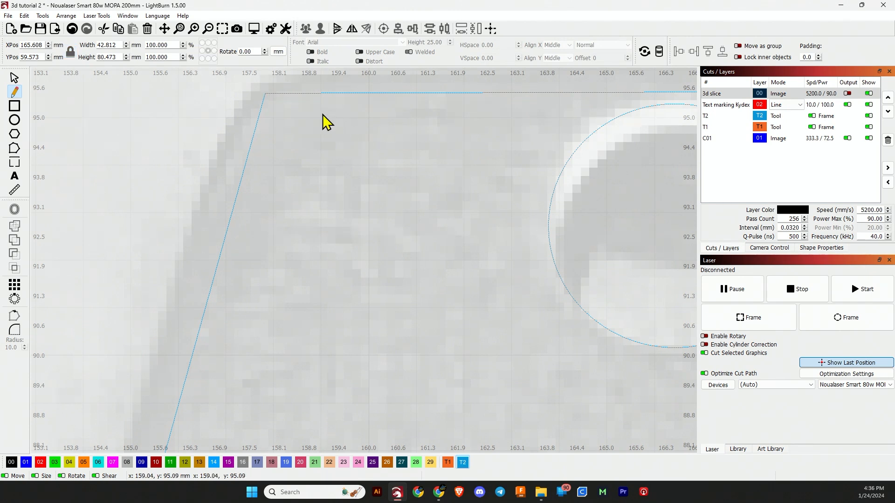
{"action": "left_click", "coordinate": [12, 77]}
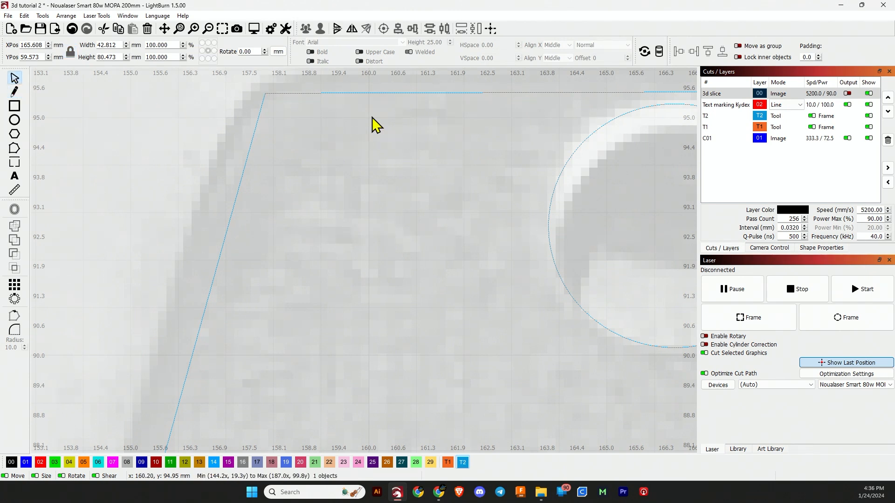
Step: Turn the 3d slice layer's output back on
{"action": "left_click", "coordinate": [358, 94]}
{"action": "scroll", "coordinate": [412, 137], "scroll_direction": "down", "scroll_amount": 10}
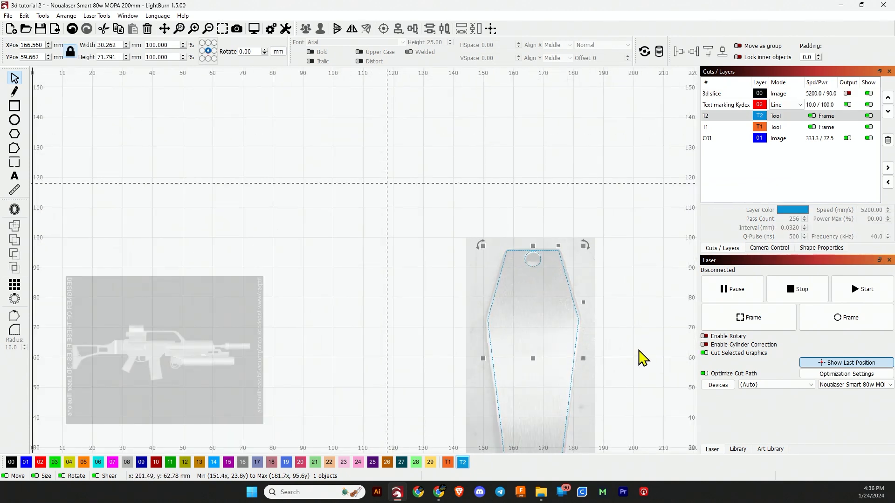
{"action": "left_click", "coordinate": [639, 354]}
{"action": "left_click_drag", "start_coordinate": [637, 364], "coordinate": [601, 277]}
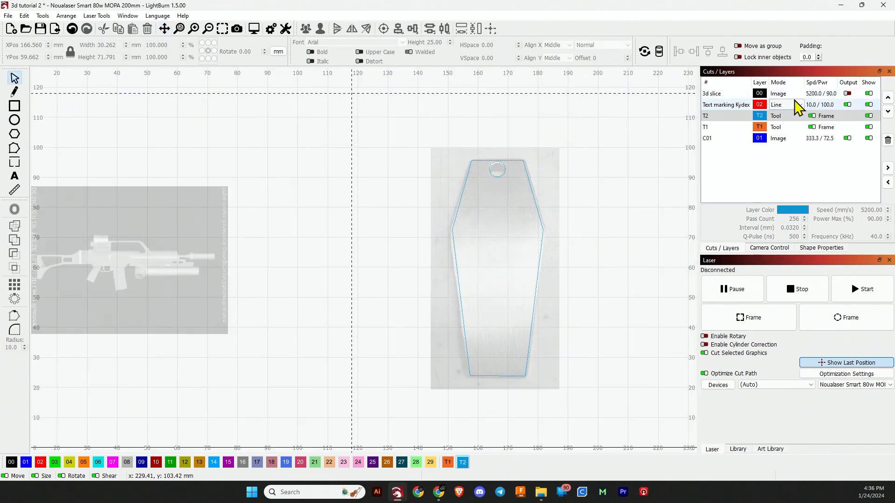
{"action": "left_click", "coordinate": [848, 93]}
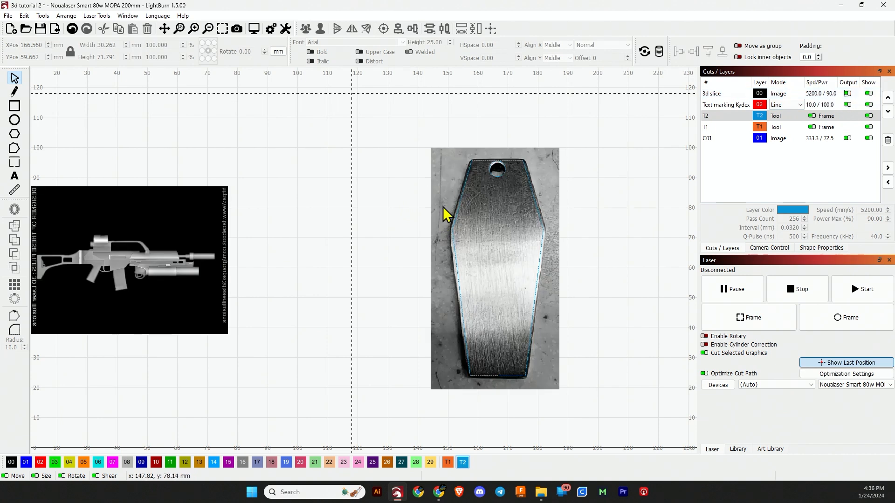
Step: Move the tag photo away to about X 234, Y 61 mm, and group the coffin outline with the hole circle
{"action": "left_click_drag", "start_coordinate": [444, 187], "coordinate": [649, 184]}
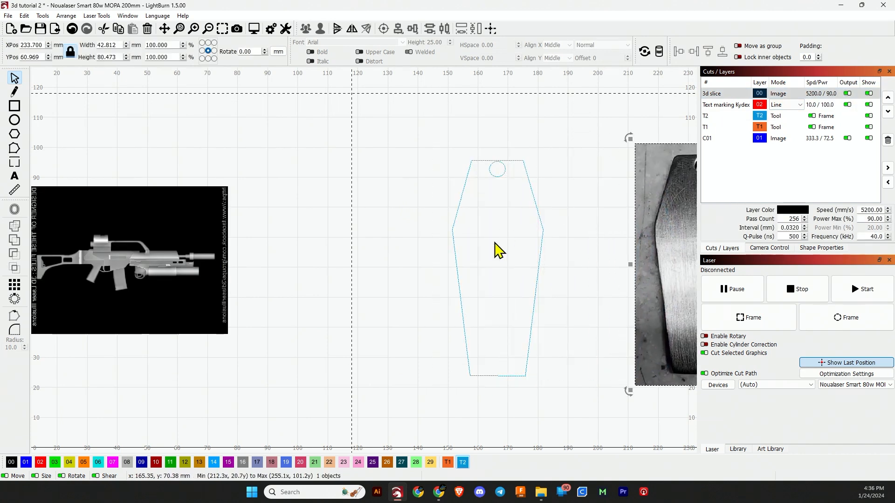
{"action": "left_click_drag", "start_coordinate": [579, 205], "coordinate": [425, 133]}
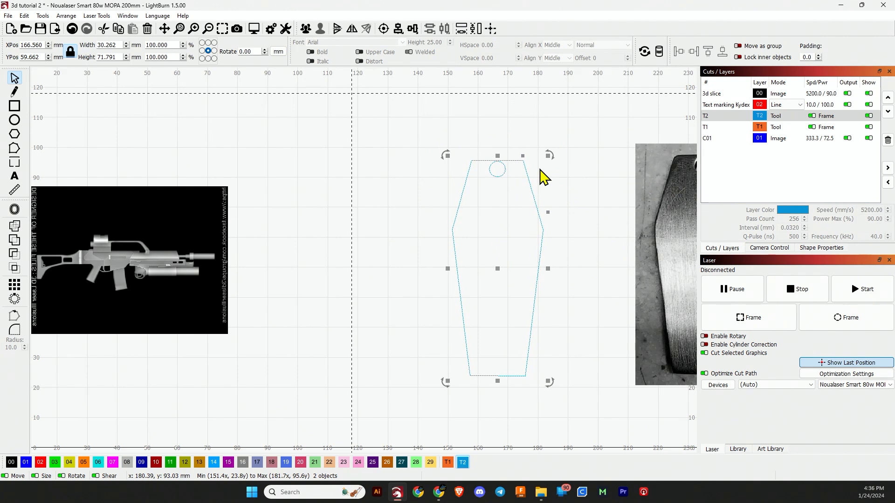
{"action": "left_click", "coordinate": [532, 215]}
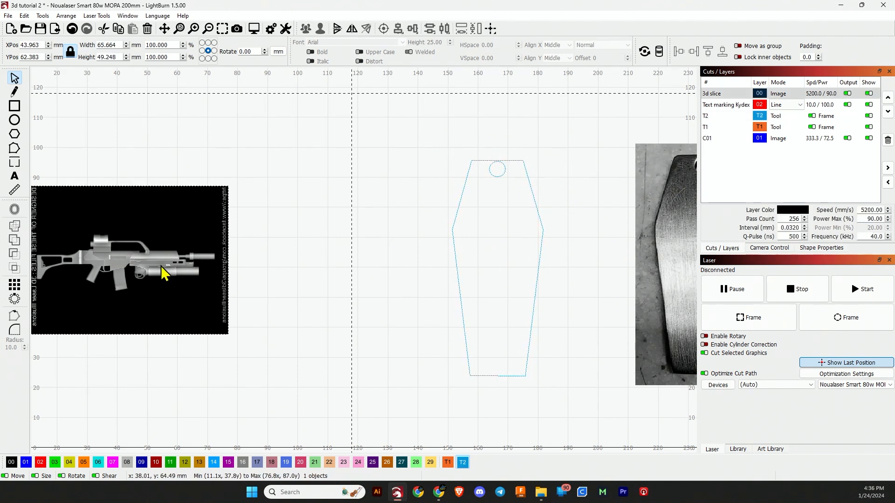
Step: Rotate the rifle image 90° counterclockwise and centre it over the coffin outline at about X 166.6, Y 59.7 mm
{"action": "left_click_drag", "start_coordinate": [164, 270], "coordinate": [352, 252]}
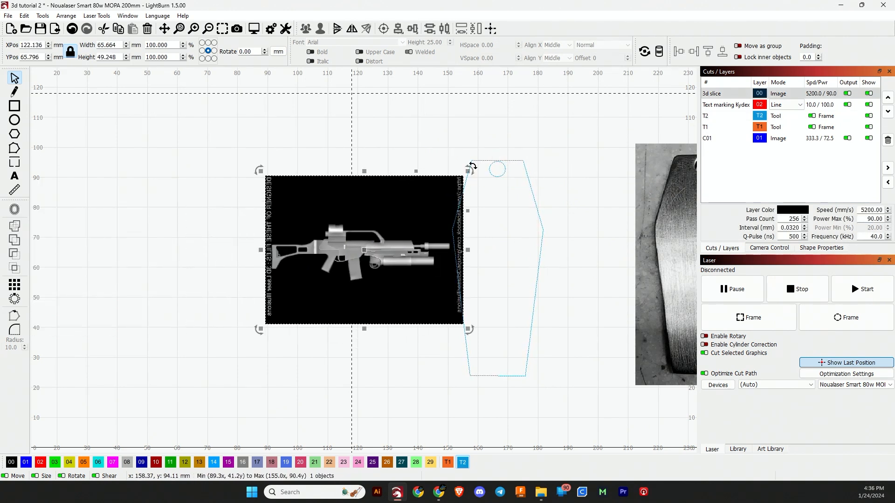
{"action": "key", "text": "ctrl+comma"}
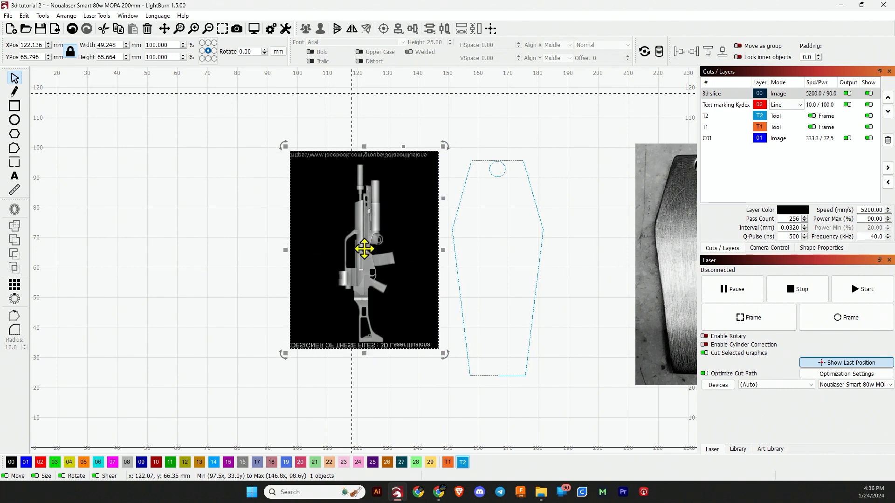
{"action": "left_click_drag", "start_coordinate": [362, 250], "coordinate": [496, 269]}
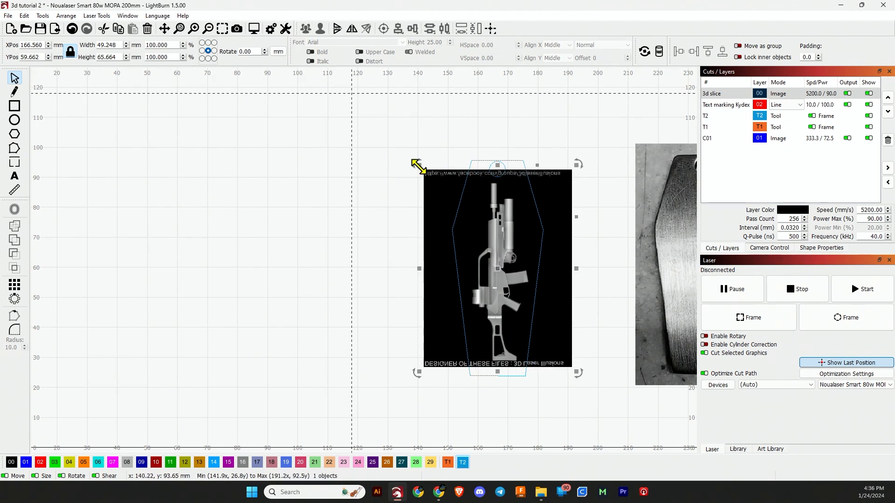
Step: Enlarge the rifle image to about 66 × 88 mm and reposition it over the coffin outline at about X 165.8, Y 62.5 mm
{"action": "left_click_drag", "start_coordinate": [418, 165], "coordinate": [366, 100]}
{"action": "left_click_drag", "start_coordinate": [513, 232], "coordinate": [523, 256]}
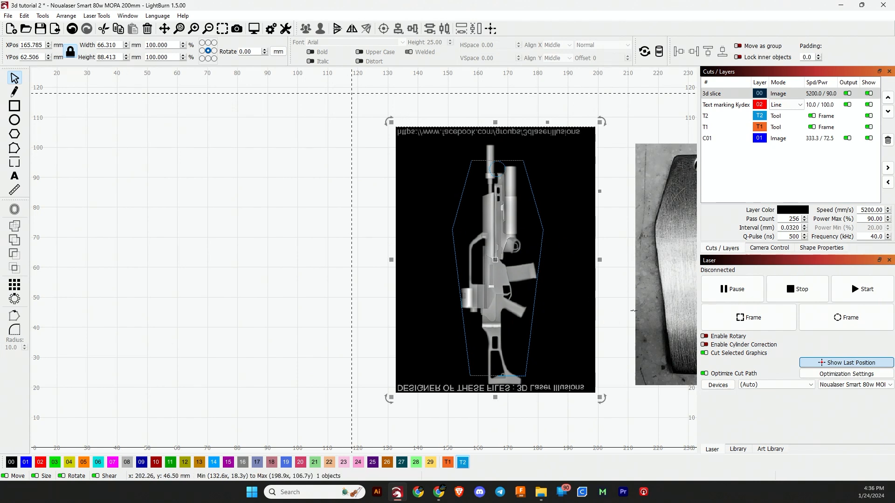
Step: Apply the coffin outline and hole circle as a mask to the rifle image
{"action": "left_click_drag", "start_coordinate": [627, 323], "coordinate": [507, 251]}
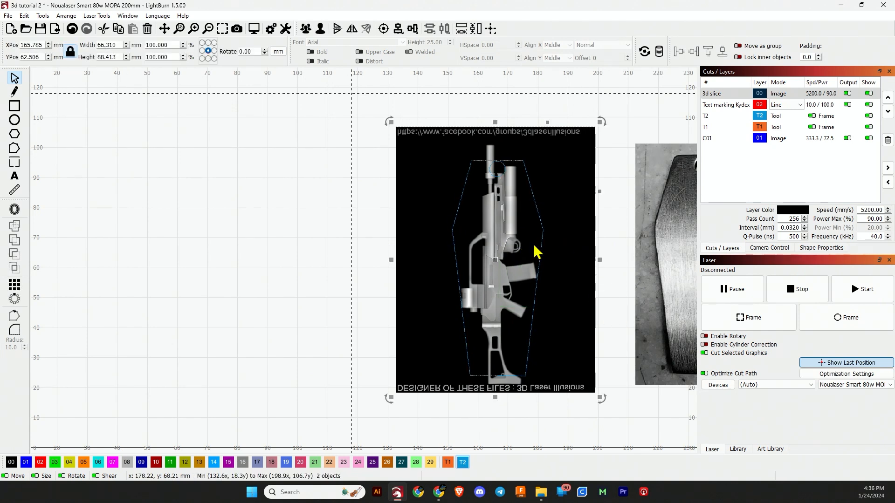
{"action": "right_click", "coordinate": [537, 256]}
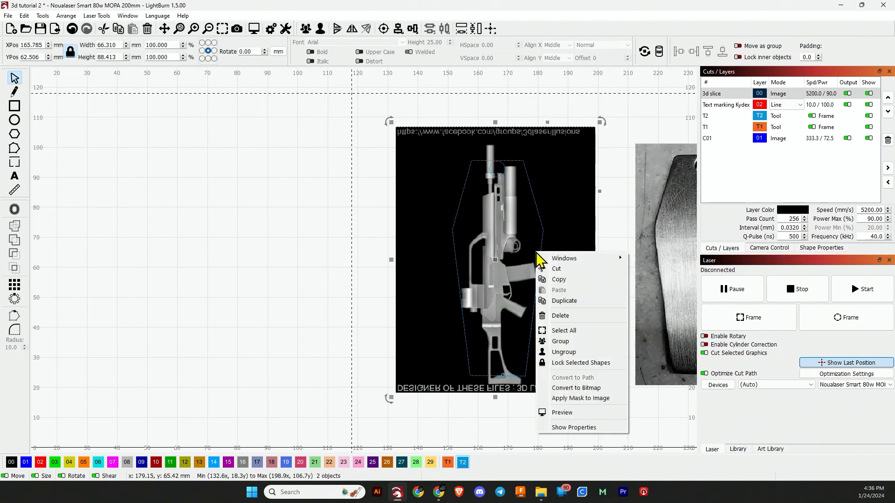
{"action": "left_click", "coordinate": [587, 399]}
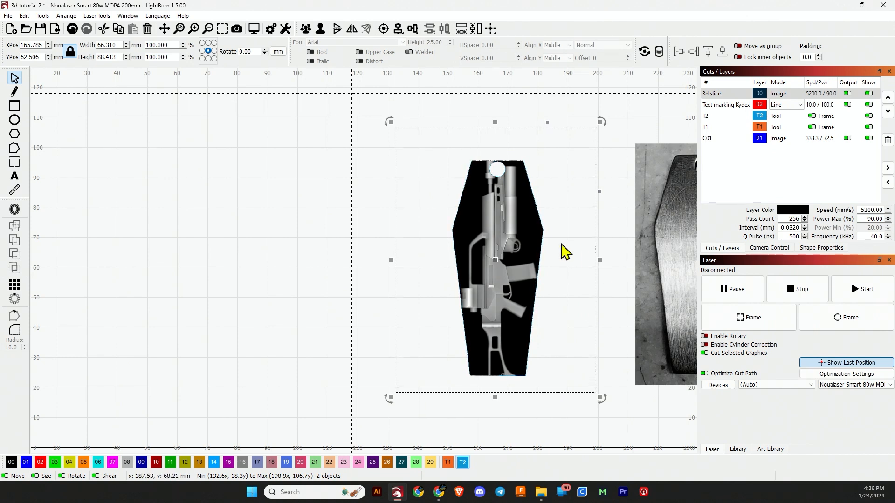
{"action": "scroll", "coordinate": [564, 251], "scroll_direction": "down", "scroll_amount": 5}
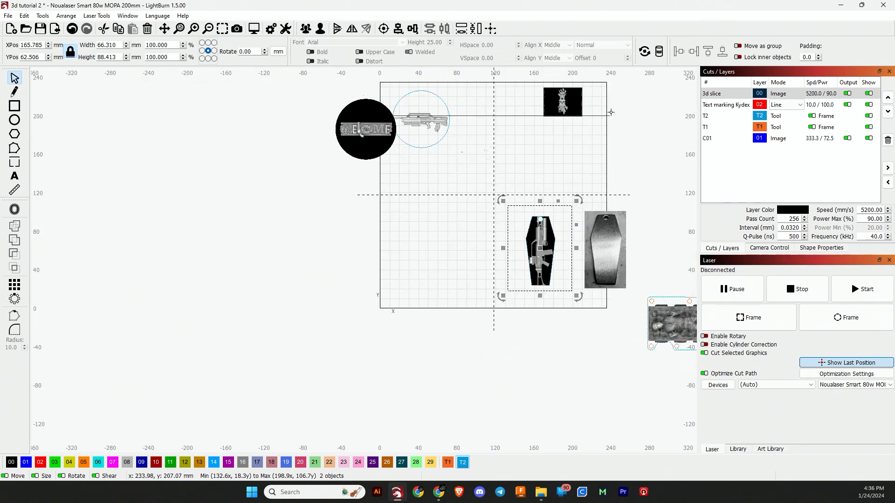
{"action": "left_click", "coordinate": [618, 176]}
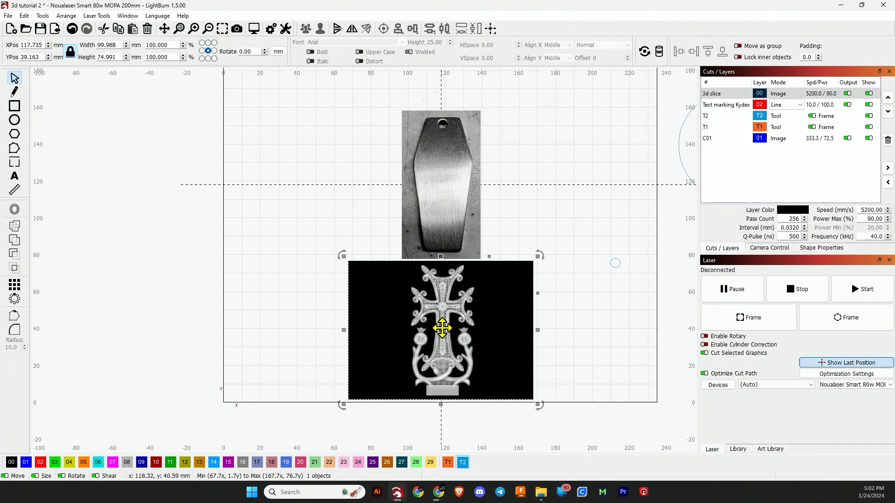
Step: Move the cross image up over the lower part of the tag photo, to about X 118, Y 112 mm
{"action": "left_click_drag", "start_coordinate": [432, 324], "coordinate": [427, 191]}
{"action": "scroll", "coordinate": [427, 196], "scroll_direction": "up", "scroll_amount": 2}
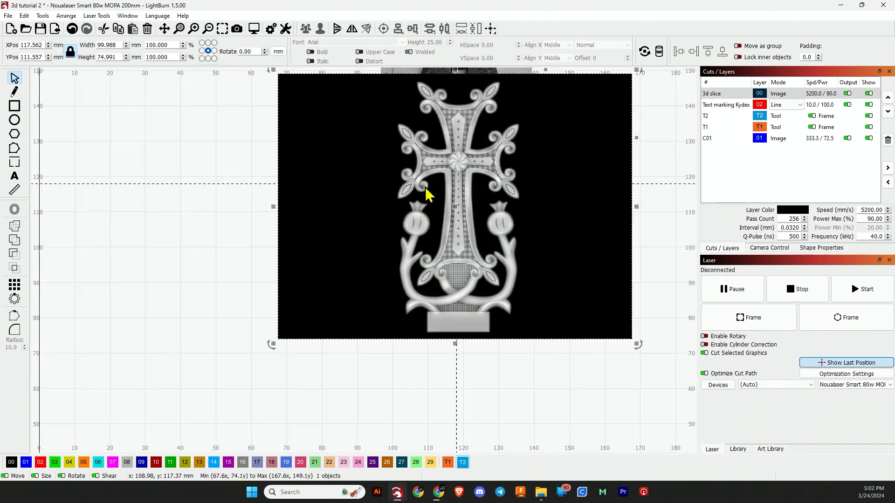
Step: Move the cross image down to about X 114, Y 71 mm and open it for image tracing
{"action": "left_click_drag", "start_coordinate": [480, 235], "coordinate": [463, 362]}
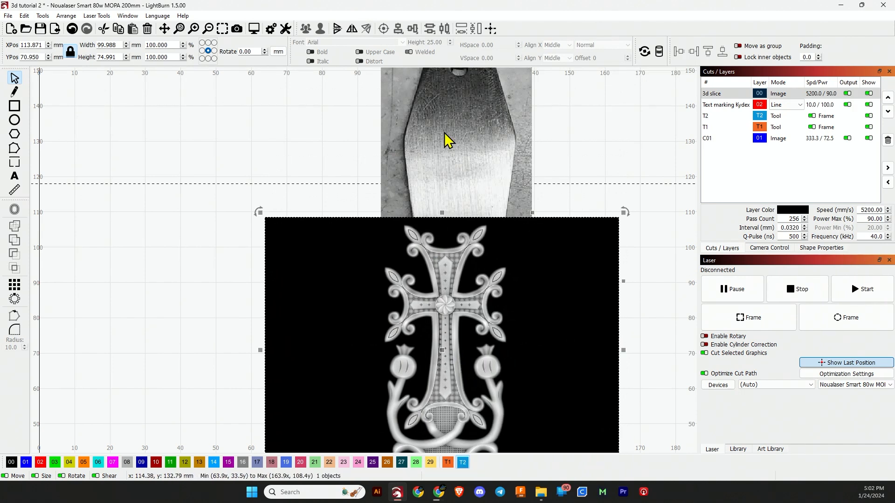
{"action": "scroll", "coordinate": [455, 184], "scroll_direction": "down", "scroll_amount": 2}
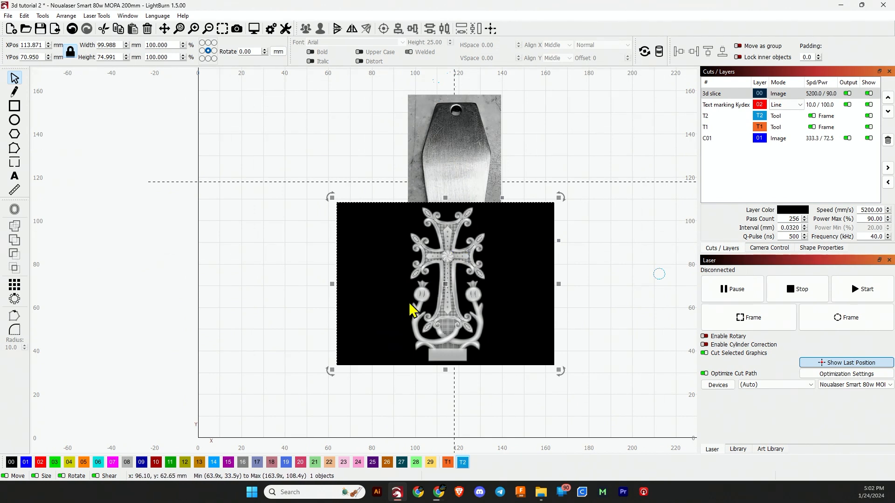
{"action": "right_click", "coordinate": [482, 320]}
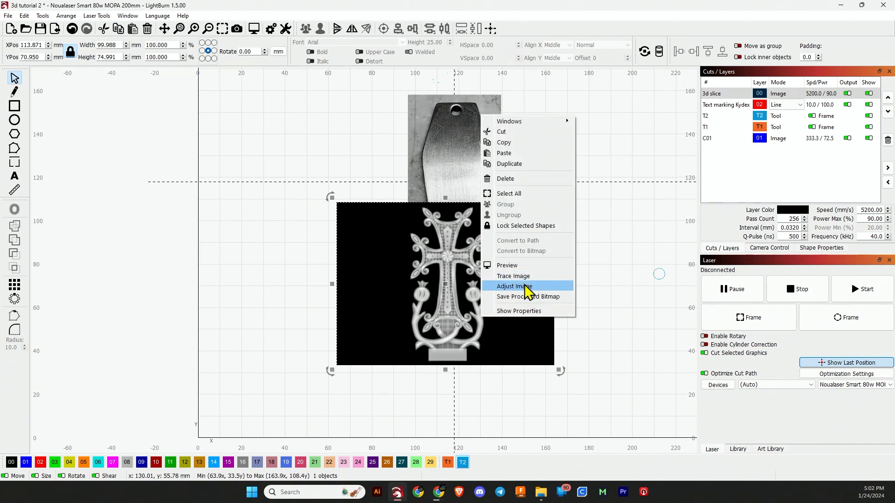
{"action": "left_click", "coordinate": [513, 276]}
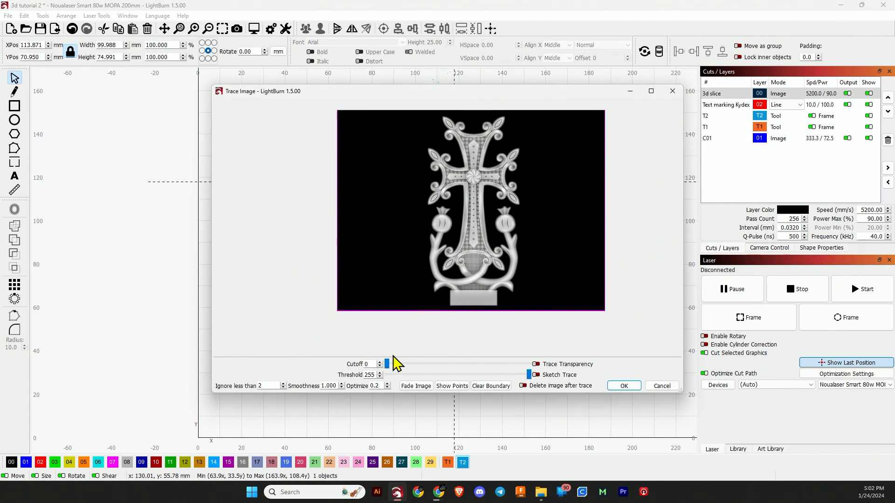
Step: Fade the image in the trace preview and set the cutoff to 4
{"action": "left_click", "coordinate": [420, 386]}
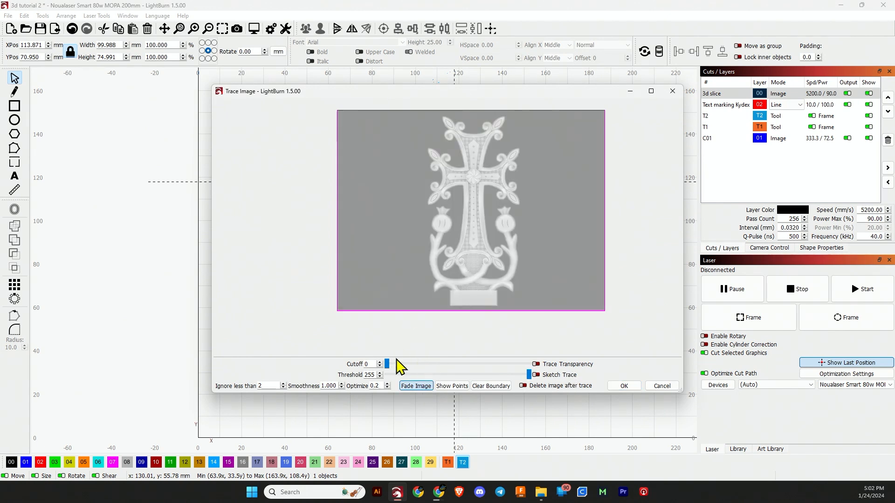
{"action": "left_click_drag", "start_coordinate": [389, 363], "coordinate": [391, 363]}
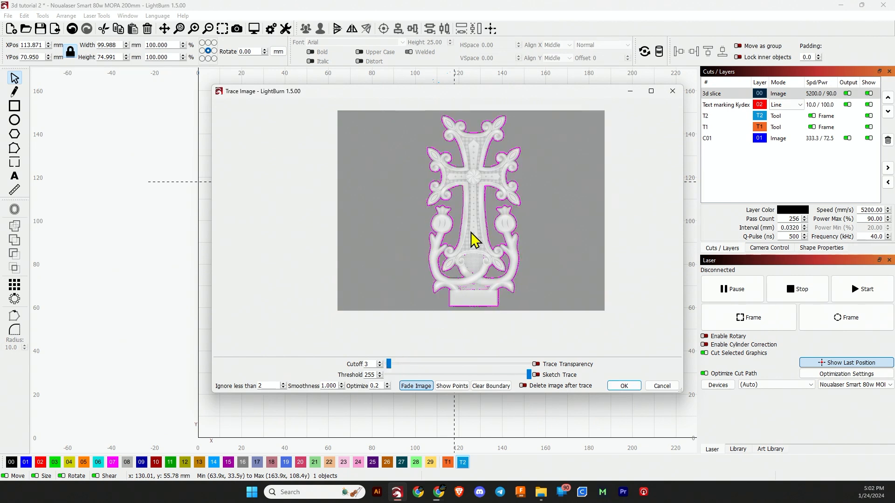
{"action": "scroll", "coordinate": [472, 191], "scroll_direction": "up", "scroll_amount": 3}
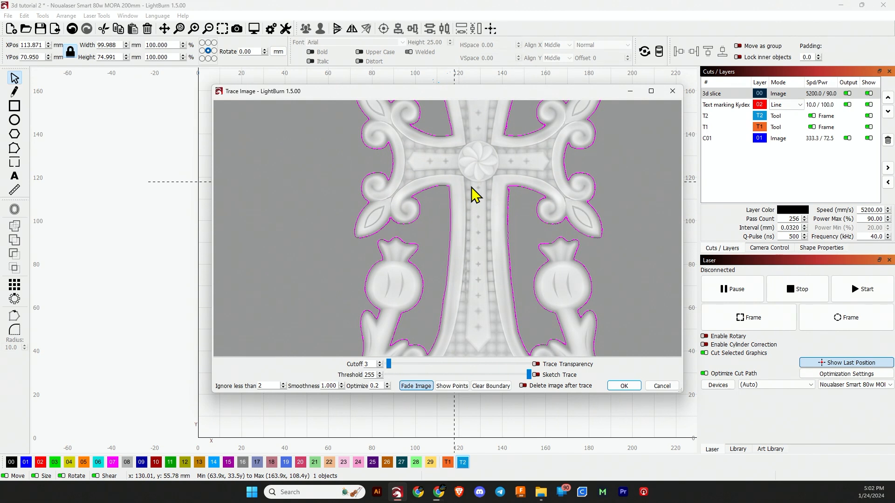
{"action": "scroll", "coordinate": [473, 194], "scroll_direction": "down", "scroll_amount": 5}
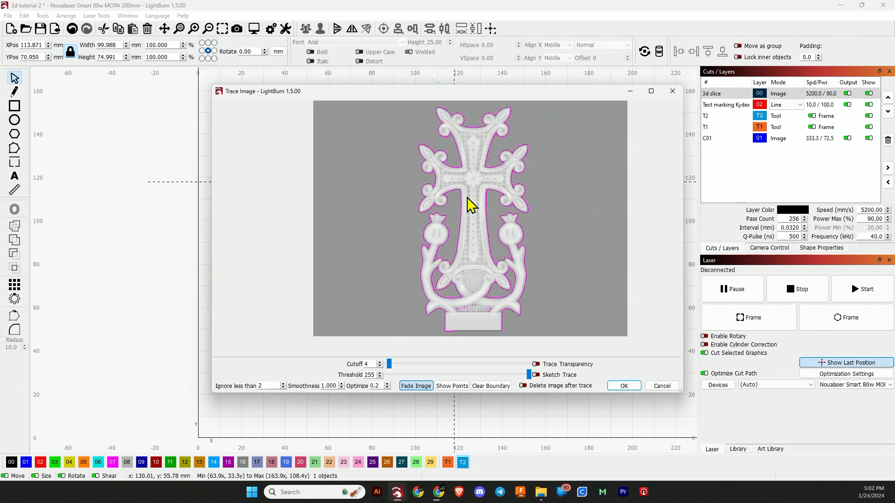
Step: Examine the previewed trace lines around the cross and in the dotted lattice areas near its base
{"action": "scroll", "coordinate": [474, 188], "scroll_direction": "up", "scroll_amount": 4}
{"action": "scroll", "coordinate": [480, 190], "scroll_direction": "down", "scroll_amount": 5}
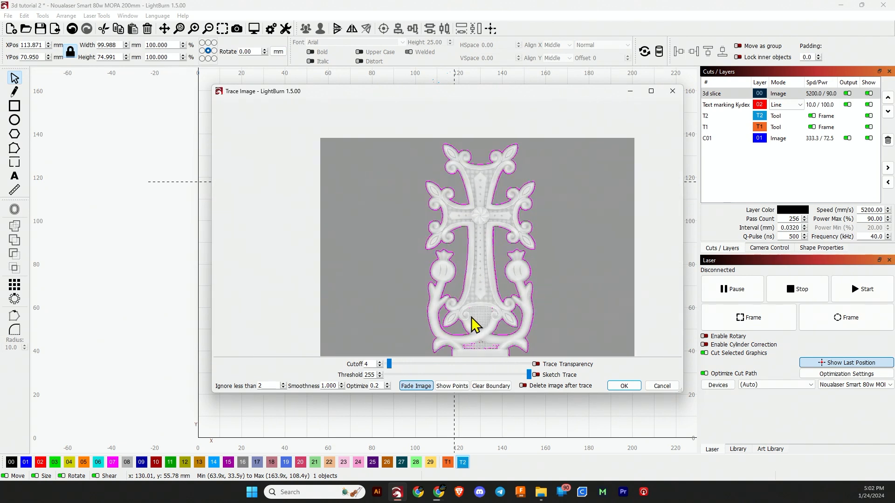
{"action": "scroll", "coordinate": [503, 359], "scroll_direction": "down", "scroll_amount": 3}
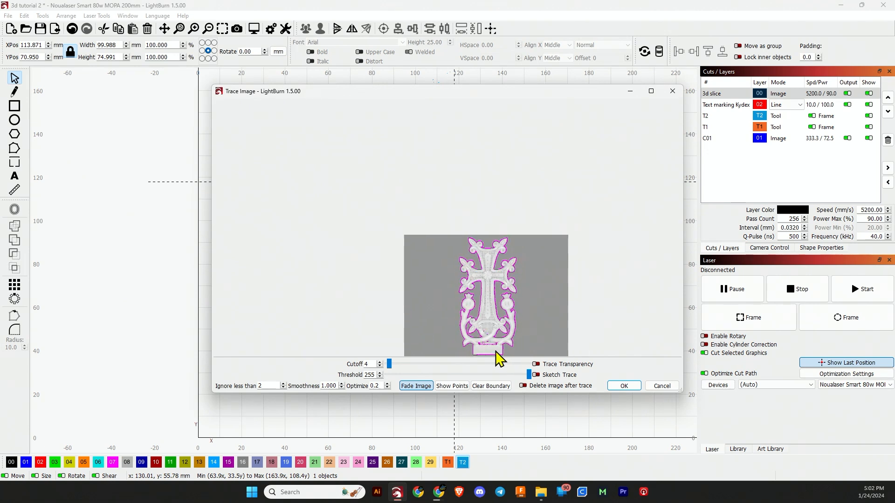
{"action": "scroll", "coordinate": [485, 350], "scroll_direction": "up", "scroll_amount": 5}
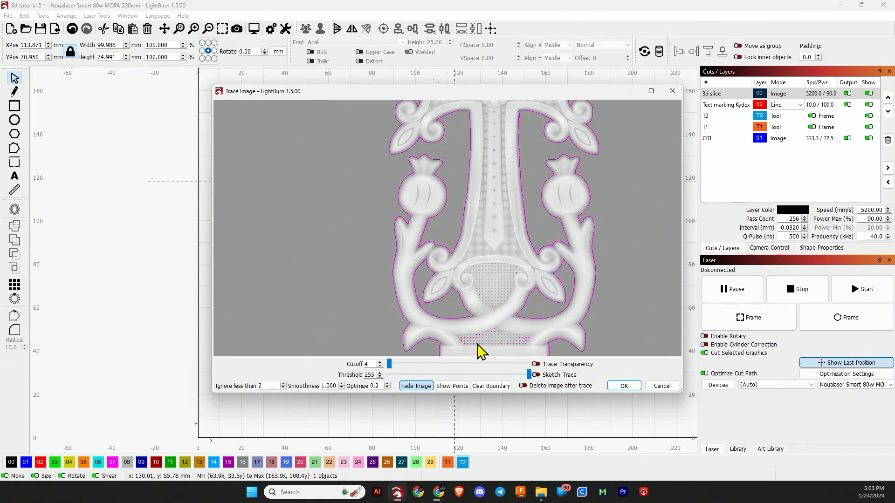
{"action": "scroll", "coordinate": [488, 349], "scroll_direction": "up", "scroll_amount": 3}
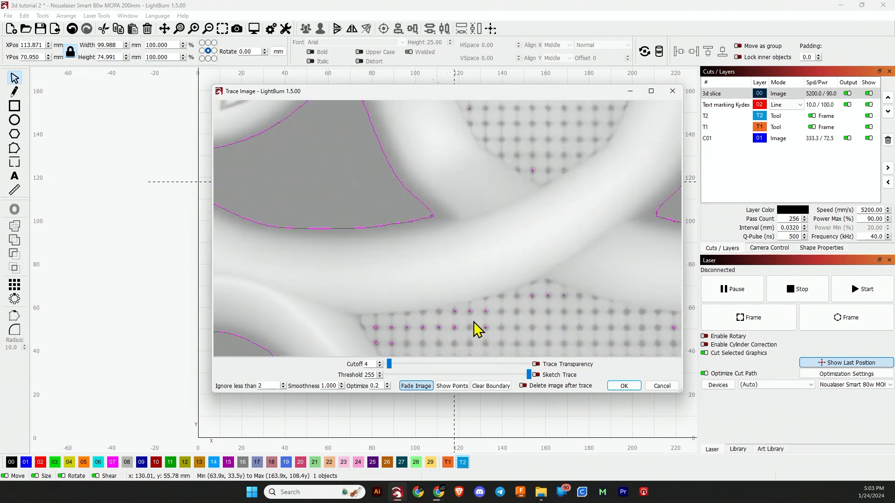
{"action": "scroll", "coordinate": [474, 323], "scroll_direction": "down", "scroll_amount": 3}
{"action": "scroll", "coordinate": [506, 333], "scroll_direction": "up", "scroll_amount": 3}
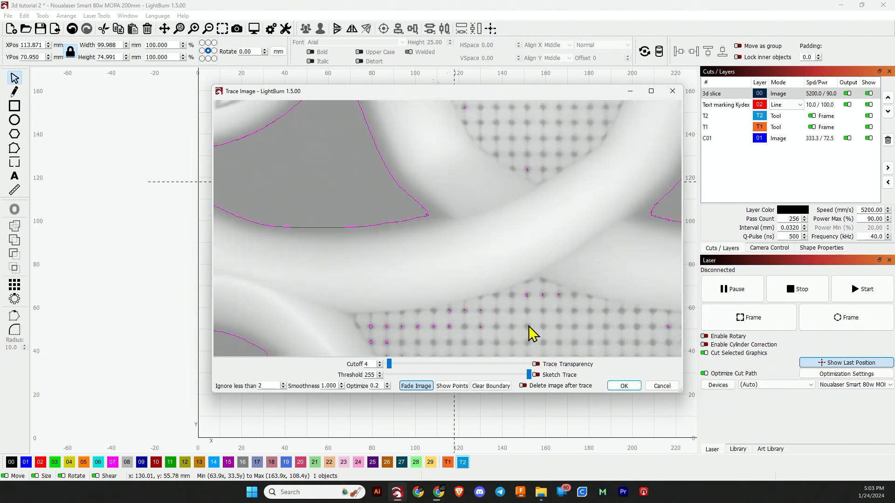
{"action": "scroll", "coordinate": [539, 327], "scroll_direction": "down", "scroll_amount": 2}
{"action": "scroll", "coordinate": [536, 321], "scroll_direction": "down", "scroll_amount": 4}
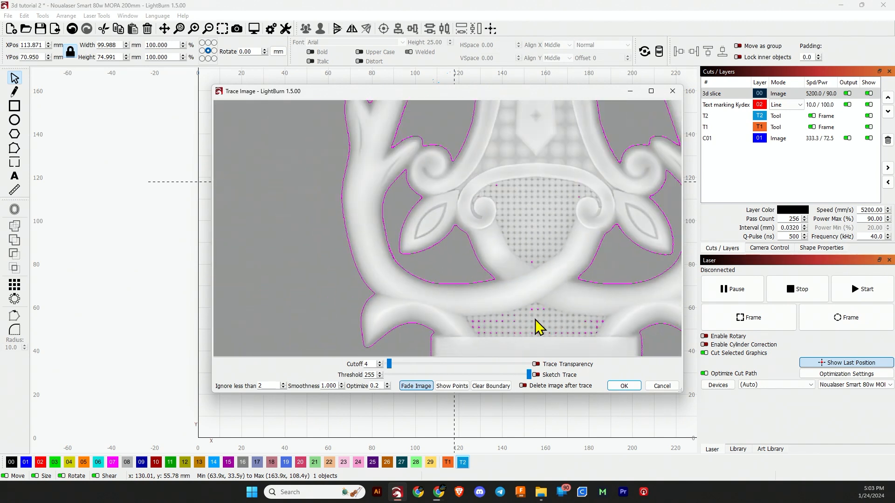
{"action": "scroll", "coordinate": [539, 317], "scroll_direction": "down", "scroll_amount": 3}
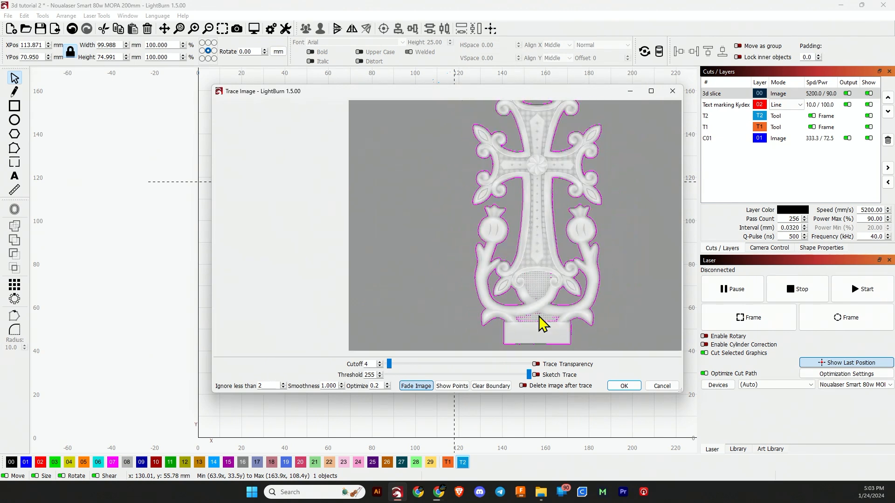
Step: Create the trace and move the traced outlines clear of the cross image, to about X 191, Y 70 mm
{"action": "left_click", "coordinate": [625, 388]}
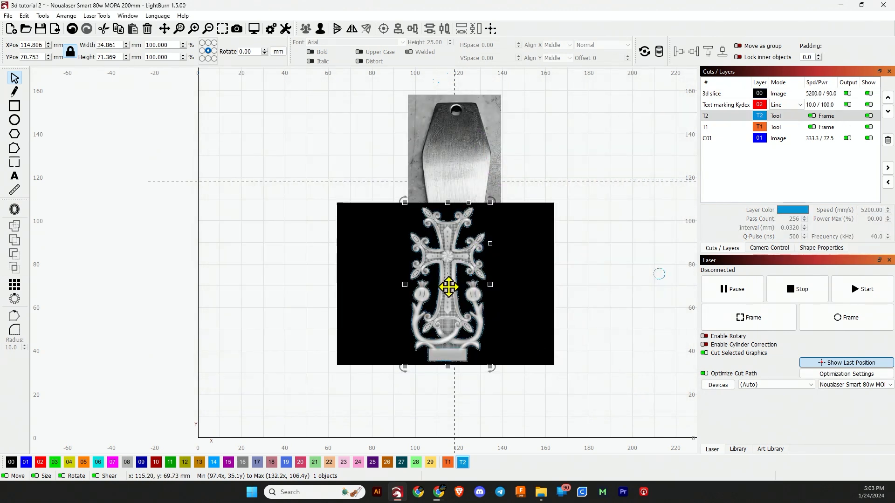
{"action": "mouse_move", "coordinate": [449, 289]}
{"action": "left_mouse_down"}
{"action": "mouse_move", "coordinate": [620, 306]}
{"action": "mouse_move", "coordinate": [618, 294]}
{"action": "left_mouse_up"}
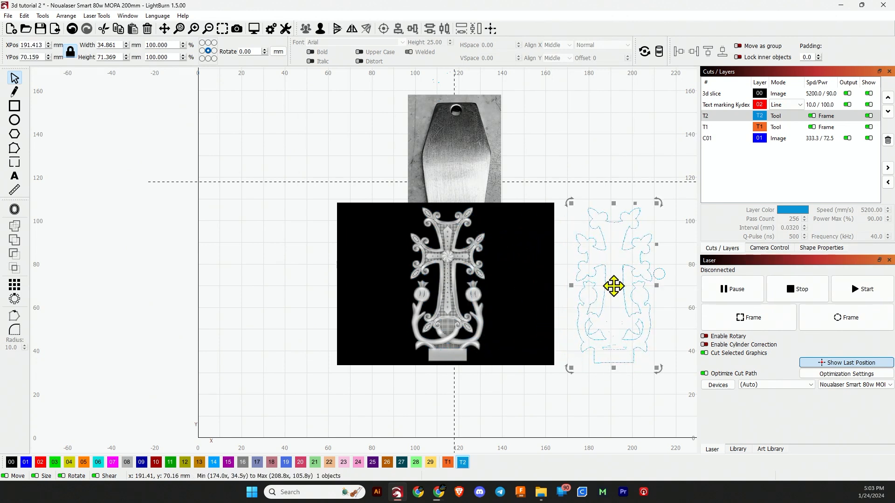
{"action": "scroll", "coordinate": [628, 345], "scroll_direction": "up", "scroll_amount": 5}
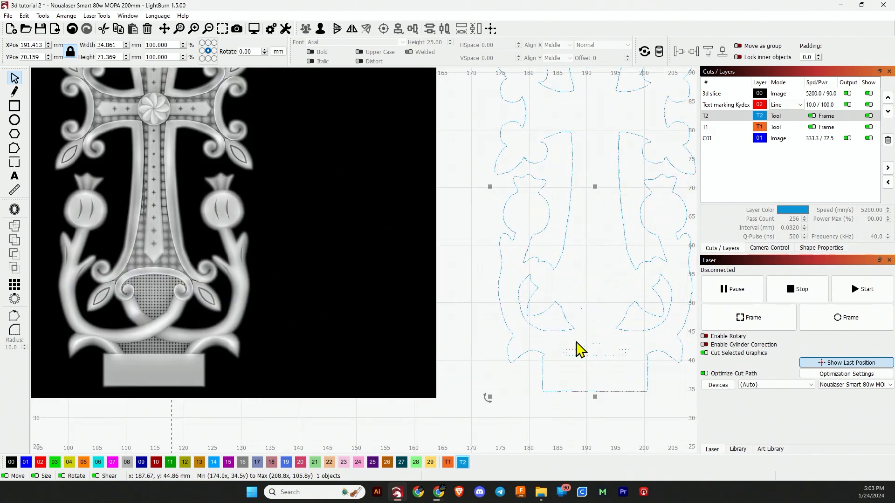
{"action": "scroll", "coordinate": [594, 341], "scroll_direction": "down", "scroll_amount": 5}
{"action": "scroll", "coordinate": [597, 339], "scroll_direction": "down", "scroll_amount": 1}
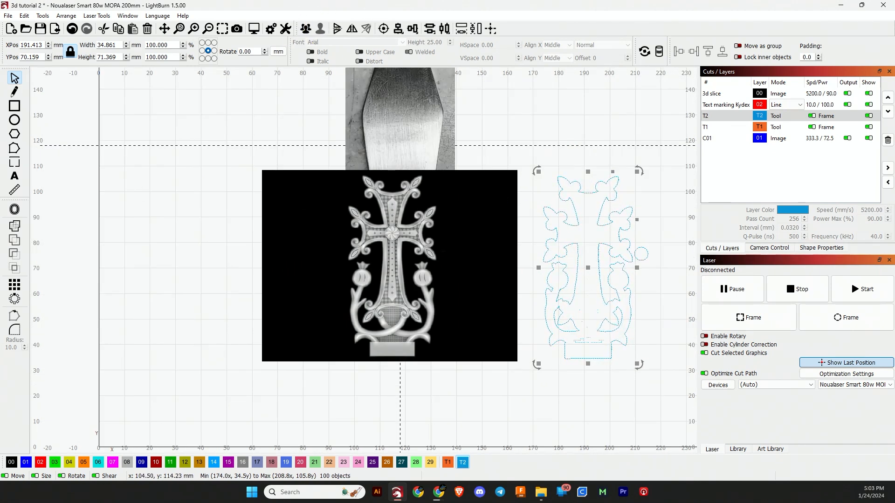
Step: Ungroup the trace and group the main cross outline with its two lower inner cutouts
{"action": "left_click", "coordinate": [589, 134]}
{"action": "left_click", "coordinate": [582, 191]}
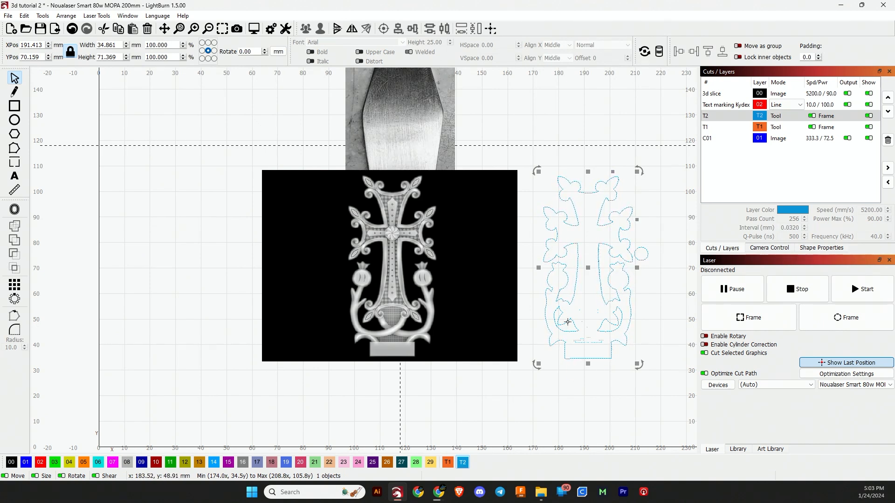
{"action": "left_click", "coordinate": [598, 321], "text": "shift"}
{"action": "left_click", "coordinate": [610, 324], "text": "shift"}
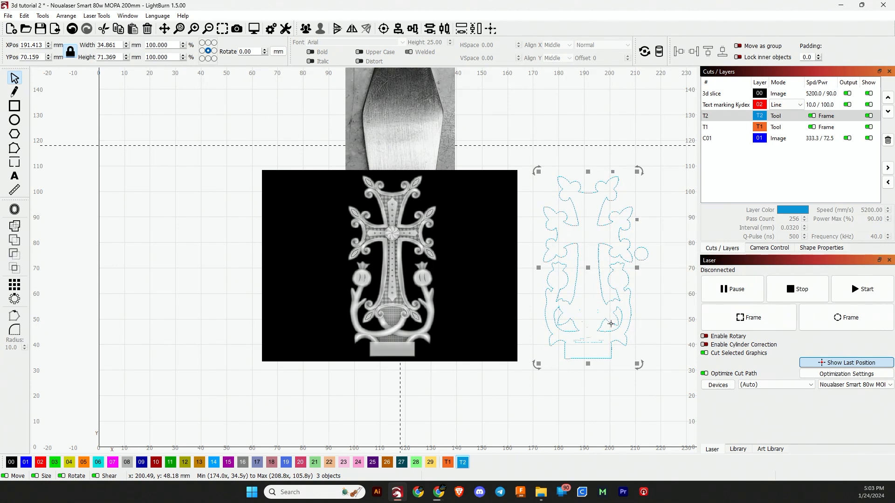
{"action": "key", "text": "ctrl+g"}
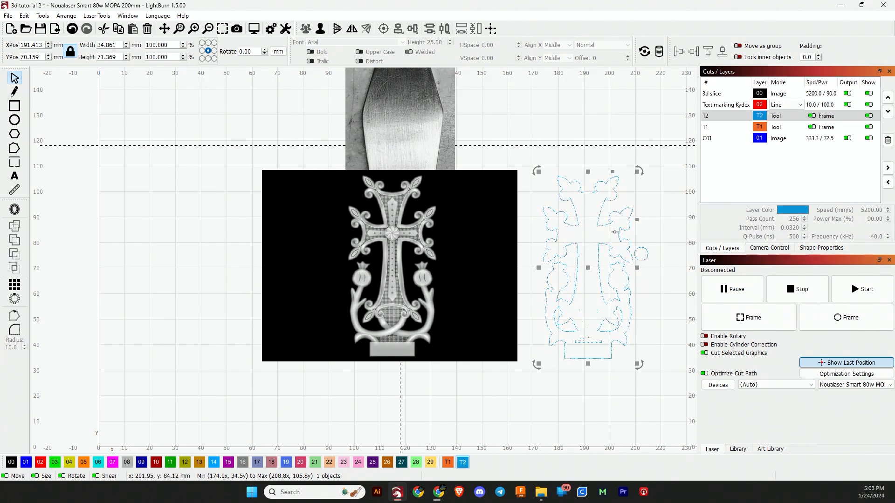
Step: Move the grouped cross outline to about X 41, Y 72 mm and delete the stray trace fragments and small circle left behind
{"action": "left_click_drag", "start_coordinate": [589, 267], "coordinate": [204, 264]}
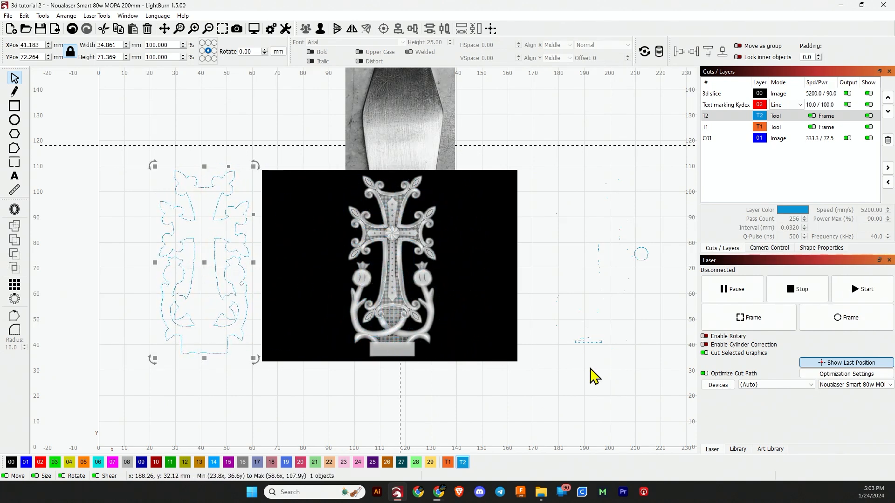
{"action": "left_click_drag", "start_coordinate": [586, 310], "coordinate": [533, 192]}
{"action": "key", "text": "Delete"}
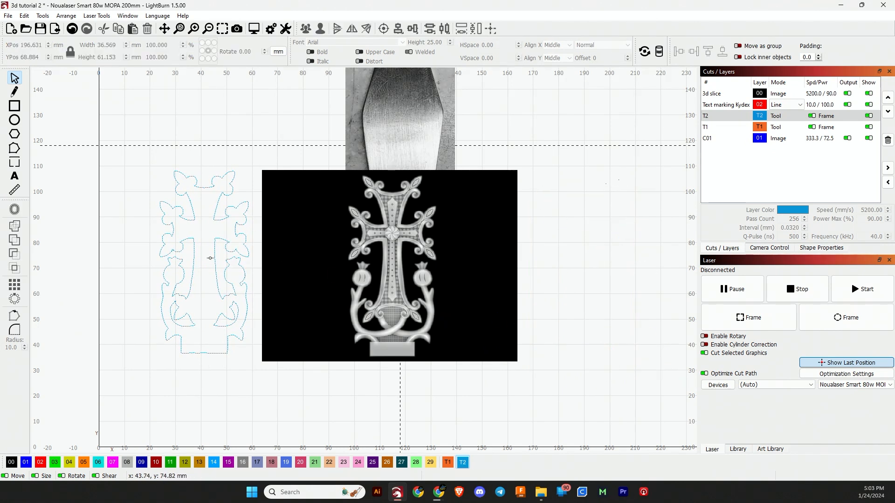
Step: Move the cleaned cross outline back over the cross image, to about X 113.9, Y 71 mm
{"action": "left_click", "coordinate": [202, 280]}
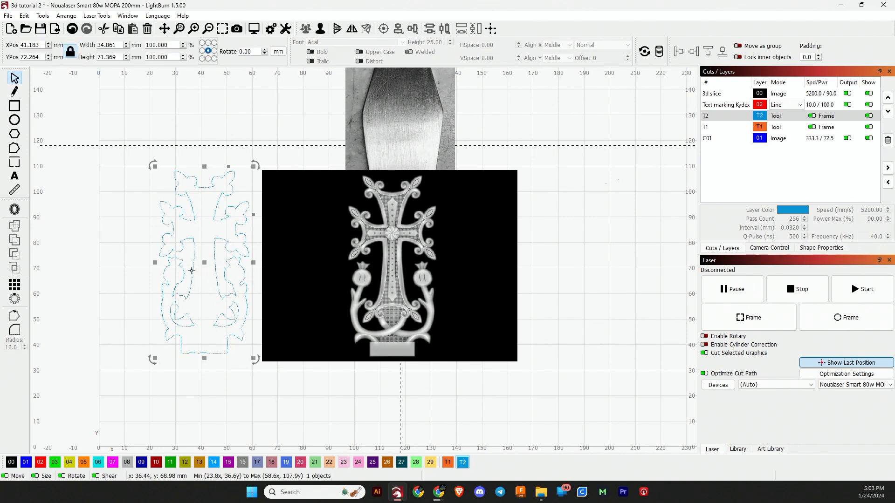
{"action": "left_click_drag", "start_coordinate": [199, 262], "coordinate": [390, 269]}
{"action": "scroll", "coordinate": [391, 268], "scroll_direction": "up", "scroll_amount": 5}
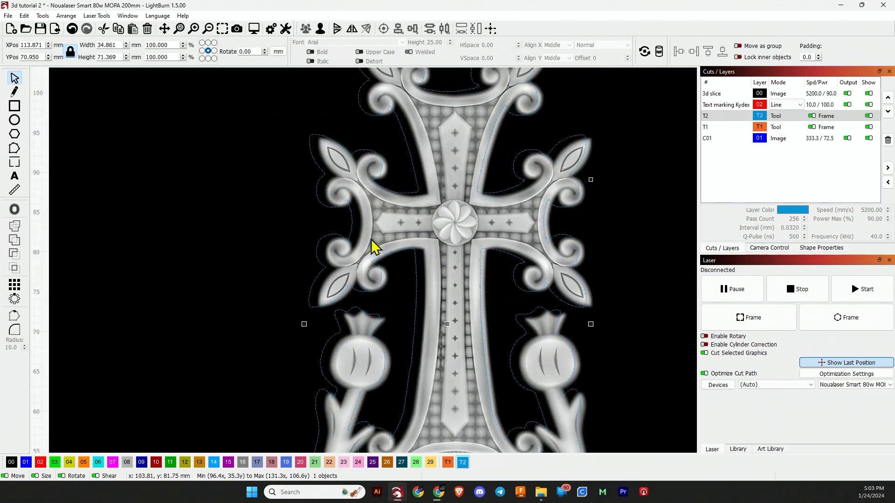
Step: Nudge the outline in small increments to X 114.871, Y 70.750 mm so it lines up with the cross's edges
{"action": "key", "text": "ctrl+Right"}
{"action": "key", "text": "ctrl+Right"}
{"action": "key", "text": "ctrl+Right"}
{"action": "key", "text": "ctrl+Right"}
{"action": "key", "text": "ctrl+Right"}
{"action": "key", "text": "ctrl+Right"}
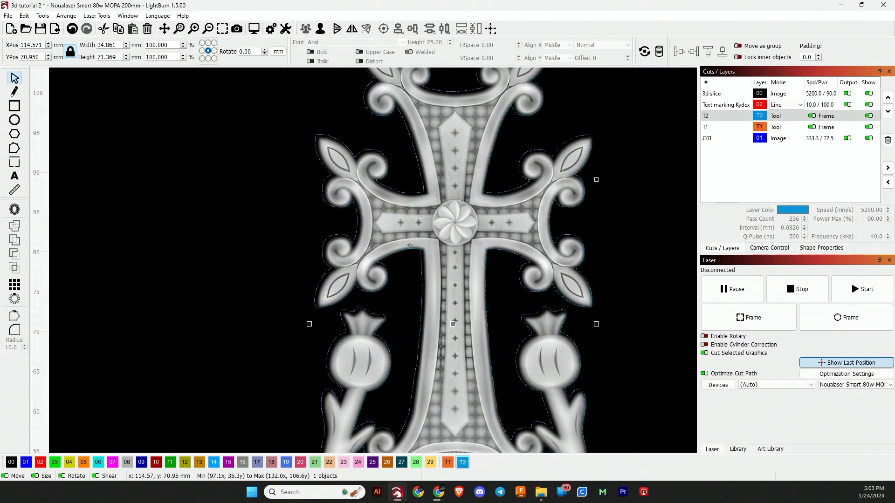
{"action": "key", "text": "ctrl+Left"}
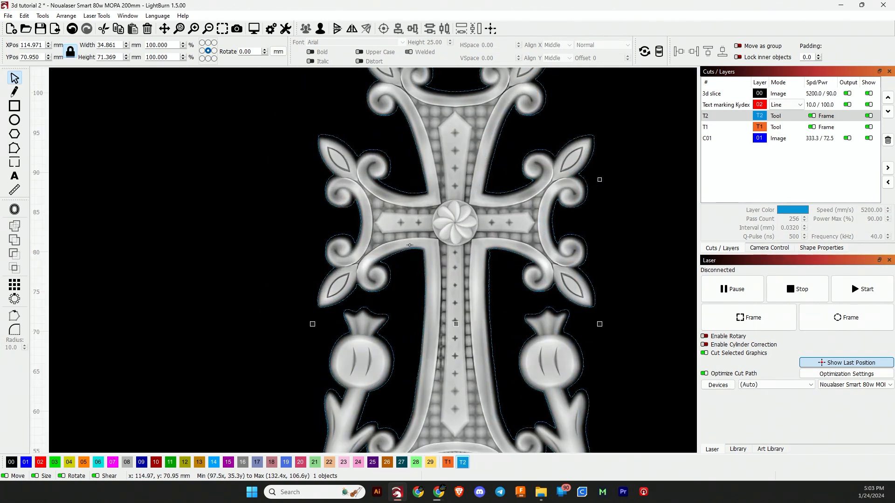
{"action": "key", "text": "ctrl+Down"}
{"action": "key", "text": "ctrl+Left"}
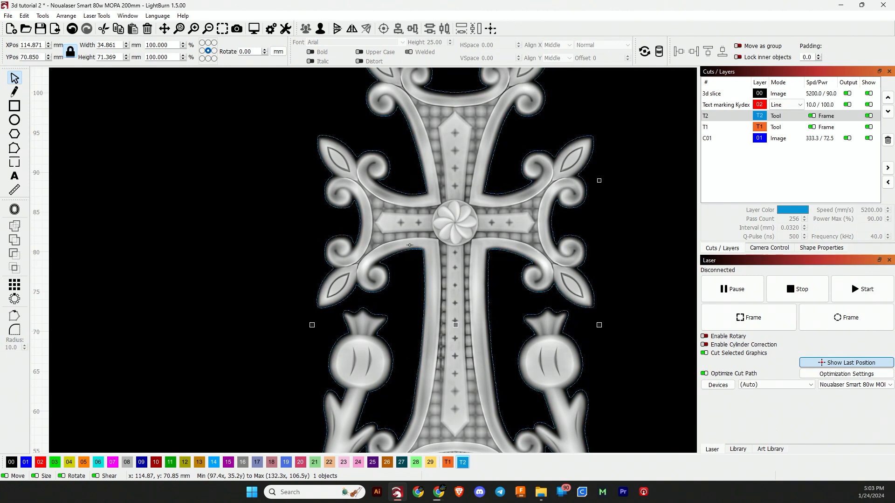
{"action": "key", "text": "ctrl+Down"}
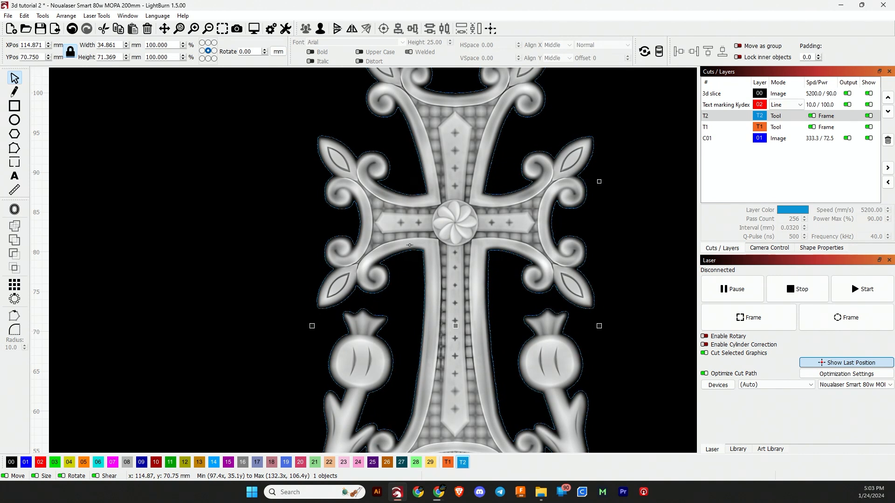
Step: Apply the cross outline as a mask to the cross image and flatten the image mask
{"action": "scroll", "coordinate": [417, 273], "scroll_direction": "down", "scroll_amount": 5}
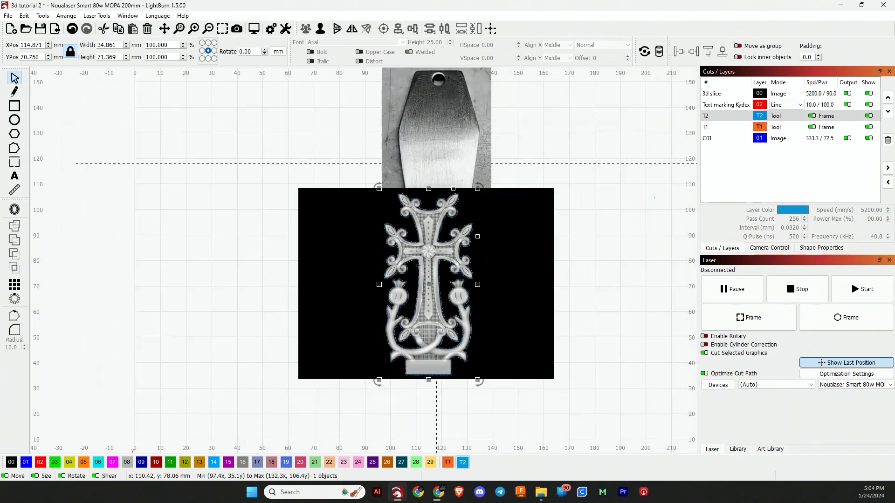
{"action": "left_click", "coordinate": [451, 409]}
{"action": "left_click_drag", "start_coordinate": [466, 404], "coordinate": [436, 356]}
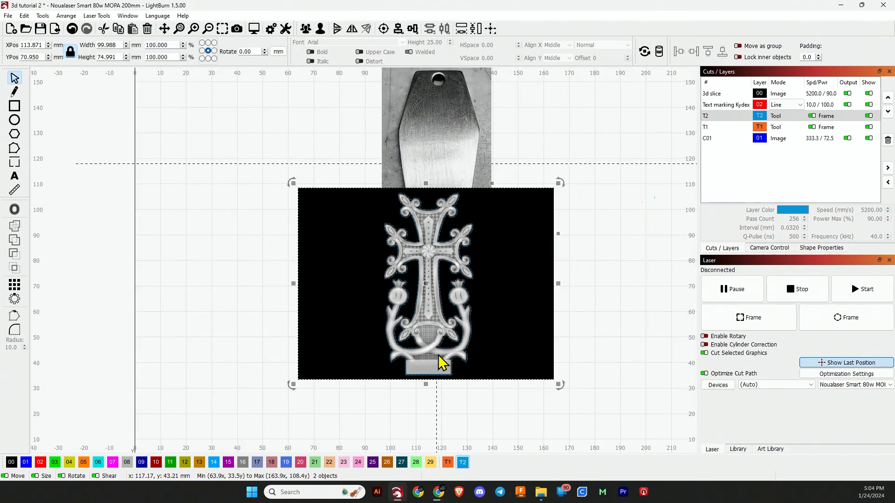
{"action": "right_click", "coordinate": [440, 353]}
{"action": "left_click", "coordinate": [487, 318]}
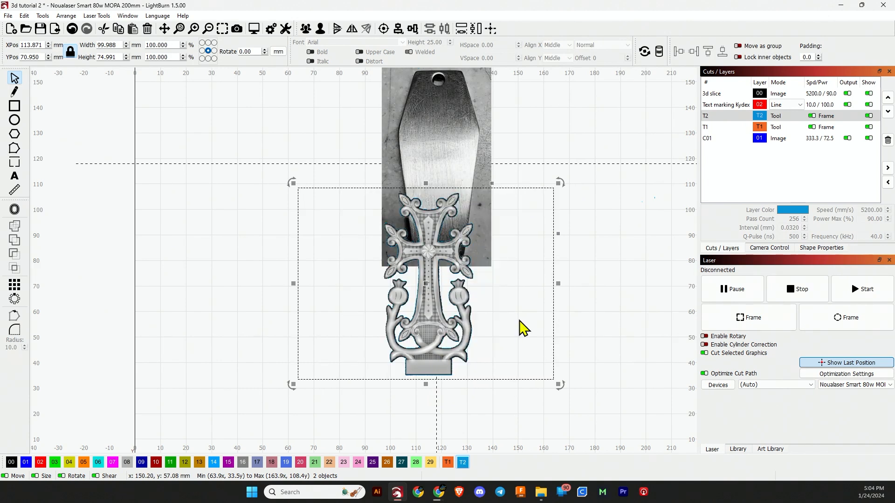
{"action": "right_click", "coordinate": [437, 332]}
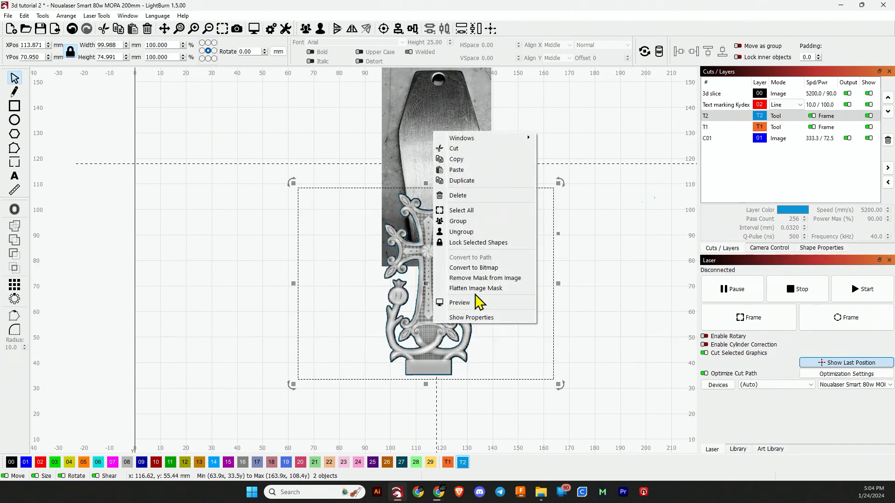
{"action": "left_click", "coordinate": [455, 285]}
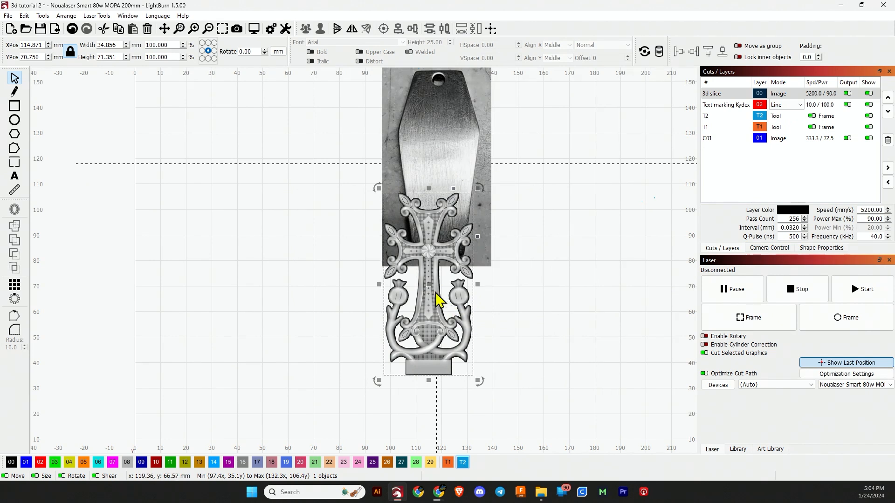
Step: Move the masked cross image onto the coffin tag photo, centered at X 117.950, Y 117.950 mm
{"action": "left_click_drag", "start_coordinate": [428, 282], "coordinate": [436, 159]}
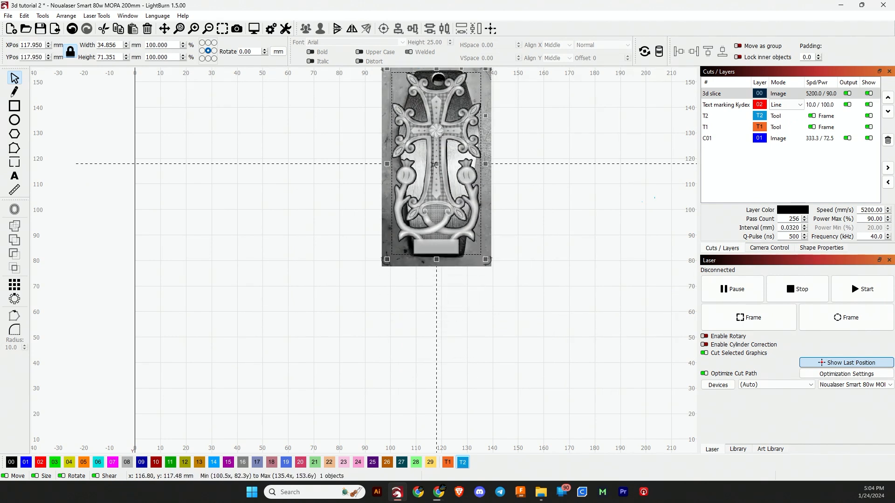
{"action": "scroll", "coordinate": [429, 158], "scroll_direction": "down", "scroll_amount": 3}
{"action": "scroll", "coordinate": [429, 158], "scroll_direction": "up", "scroll_amount": 3}
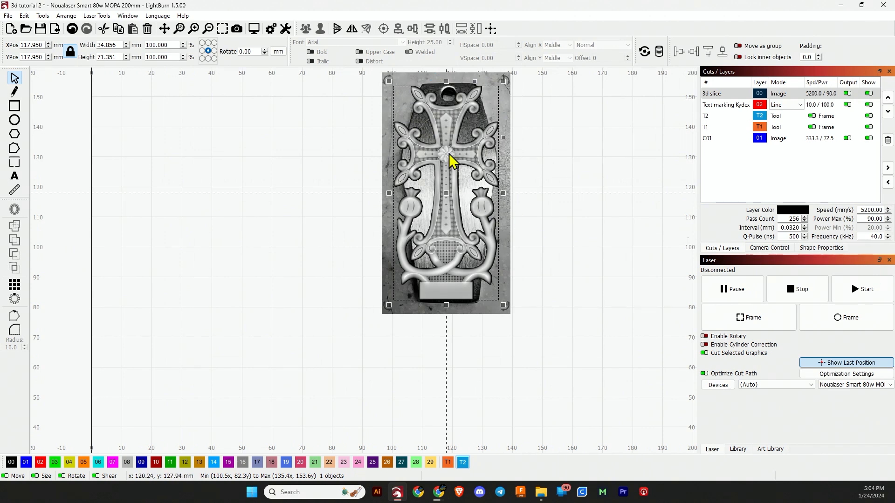
Step: Scale the cross image down proportionally to a height of 60.351 mm, keeping its center on the tag
{"action": "left_click", "coordinate": [126, 59]}
{"action": "left_click", "coordinate": [126, 59]}
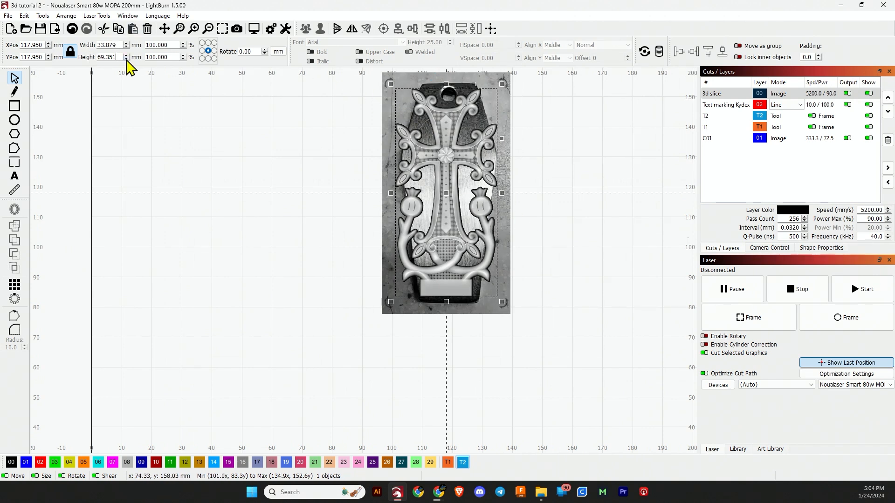
{"action": "left_click", "coordinate": [126, 59]}
{"action": "left_click", "coordinate": [126, 59]}
{"action": "left_click", "coordinate": [126, 60]}
{"action": "left_click", "coordinate": [126, 60]}
{"action": "left_click", "coordinate": [126, 59]}
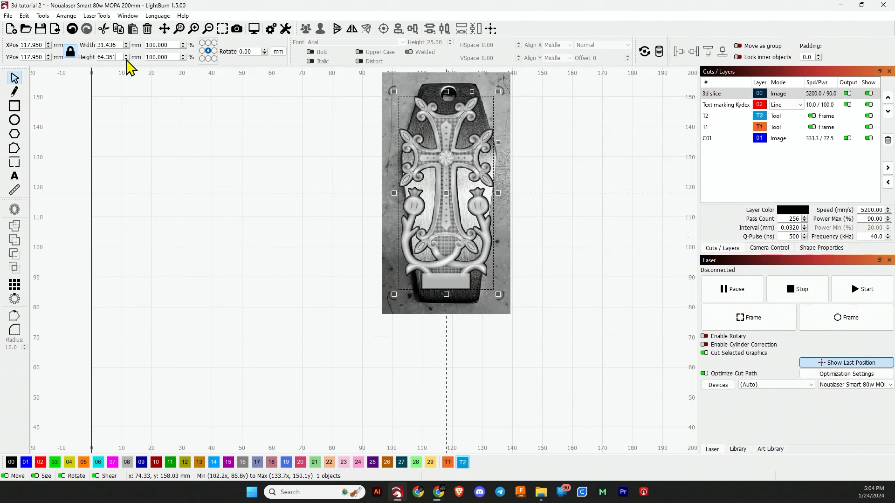
{"action": "left_click", "coordinate": [126, 59]}
{"action": "left_click", "coordinate": [125, 59]}
{"action": "left_click", "coordinate": [125, 59]}
{"action": "left_click", "coordinate": [125, 59]}
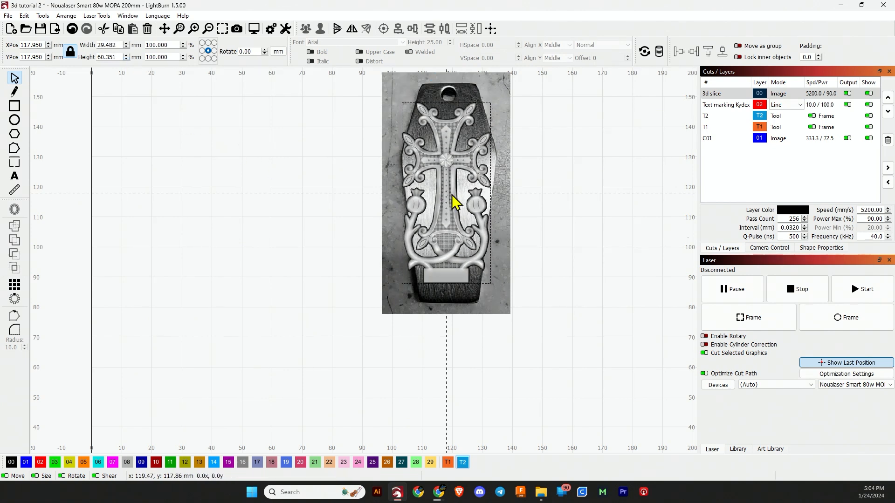
Step: Try the cross lower on the tag at about X 118.7, Y 116.2 mm, and return it to X 117.950, Y 117.950 mm
{"action": "left_click_drag", "start_coordinate": [453, 198], "coordinate": [450, 199]}
{"action": "scroll", "coordinate": [450, 200], "scroll_direction": "up", "scroll_amount": 2}
{"action": "scroll", "coordinate": [449, 199], "scroll_direction": "up", "scroll_amount": 2}
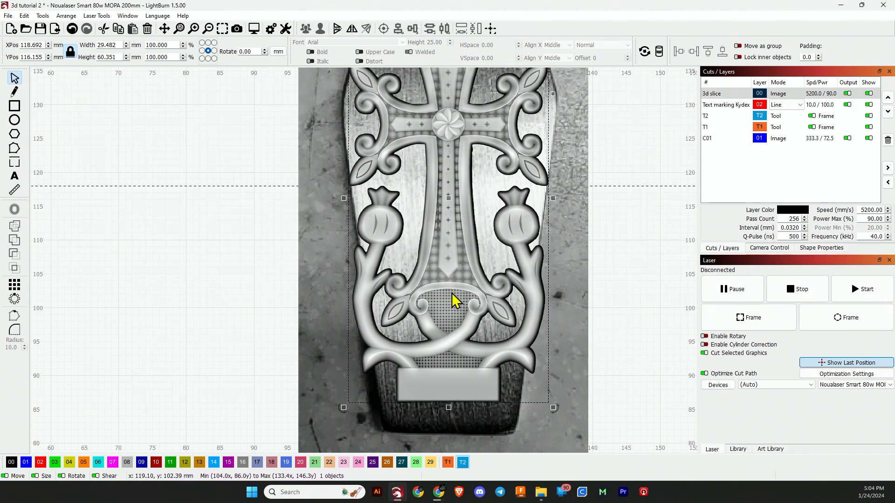
{"action": "scroll", "coordinate": [450, 287], "scroll_direction": "down", "scroll_amount": 2}
{"action": "scroll", "coordinate": [449, 282], "scroll_direction": "down", "scroll_amount": 1}
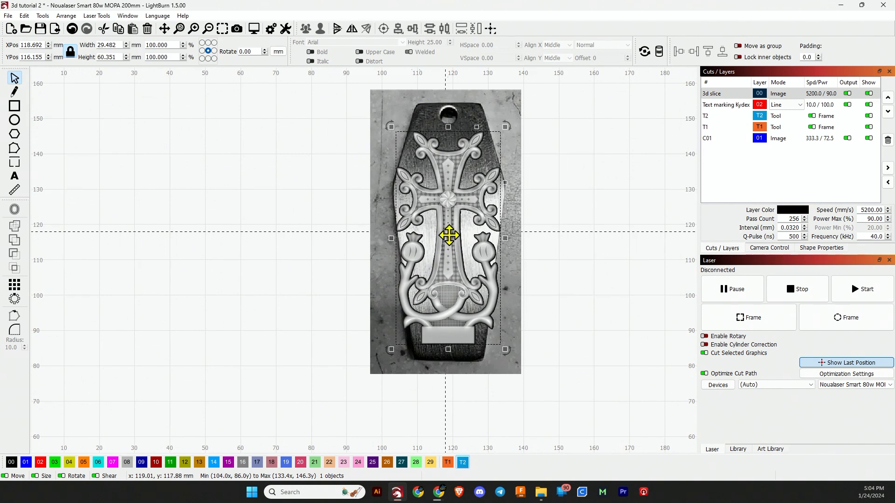
{"action": "mouse_move", "coordinate": [451, 234]}
{"action": "left_mouse_down"}
{"action": "mouse_move", "coordinate": [449, 246]}
{"action": "mouse_move", "coordinate": [446, 233]}
{"action": "left_mouse_up"}
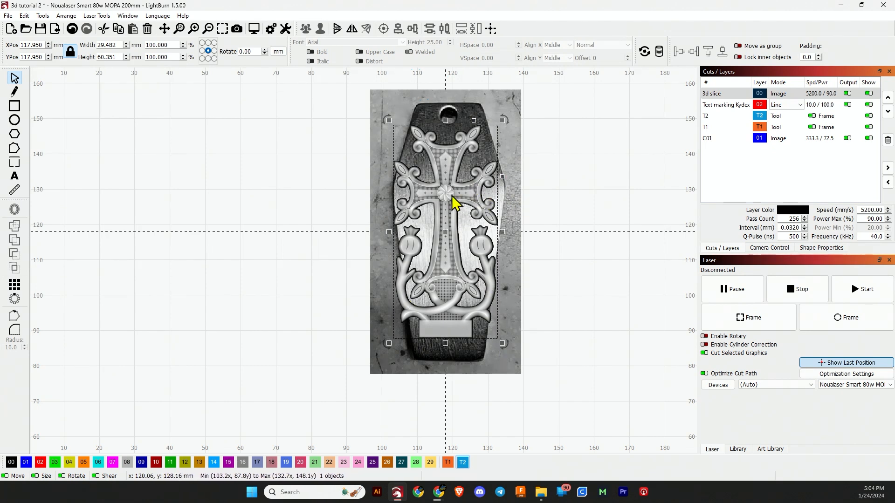
Step: Enlarge the cross image proportionally to a width of 33.482 mm so it covers more of the tag
{"action": "left_click", "coordinate": [126, 43]}
{"action": "left_click", "coordinate": [126, 43]}
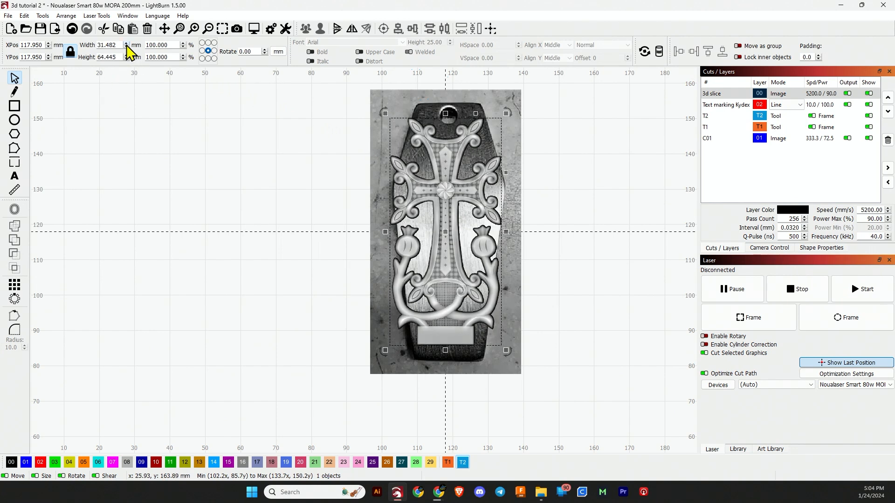
{"action": "left_click", "coordinate": [445, 227]}
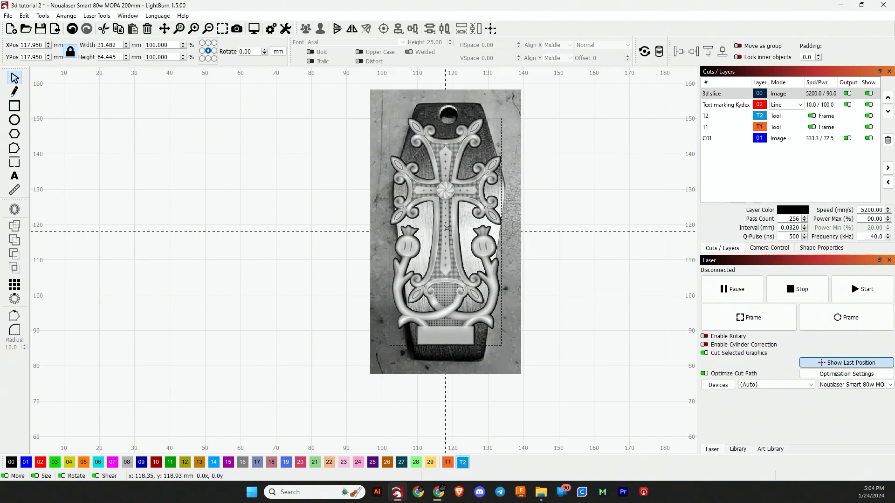
{"action": "left_click", "coordinate": [446, 228]}
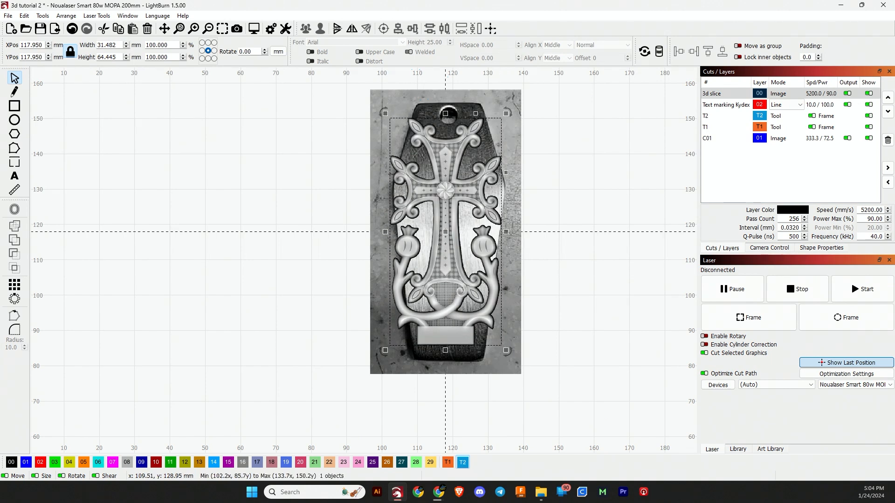
{"action": "left_click", "coordinate": [126, 43]}
{"action": "left_click", "coordinate": [125, 43]}
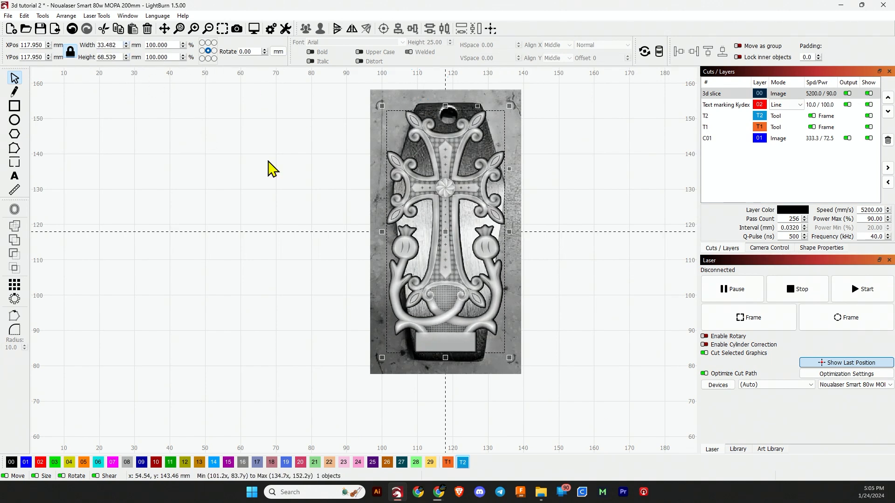
Step: Nudge the cross image in small increments to X 118.650, Y 118.250 mm to center it on the tag
{"action": "left_click", "coordinate": [442, 229]}
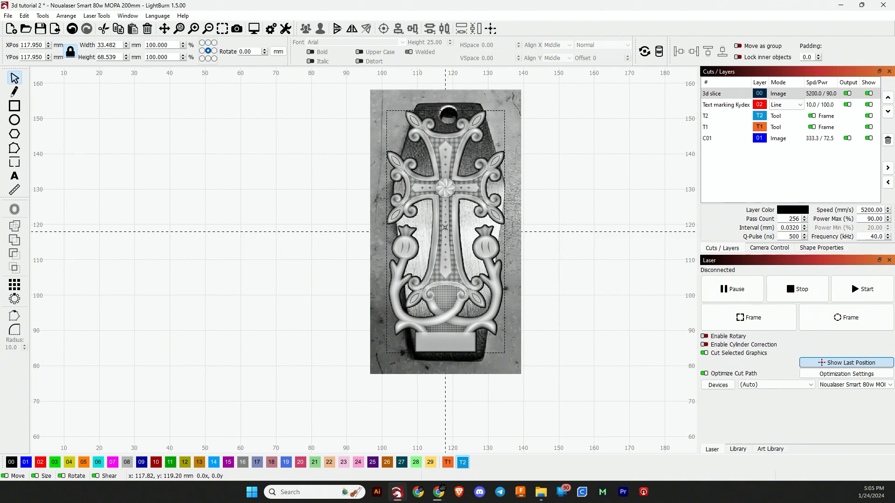
{"action": "left_click", "coordinate": [444, 228]}
{"action": "key", "text": "Right"}
{"action": "key", "text": "Right"}
{"action": "key", "text": "Right"}
{"action": "key", "text": "Right"}
{"action": "key", "text": "Right"}
{"action": "key", "text": "Right"}
{"action": "key", "text": "Right"}
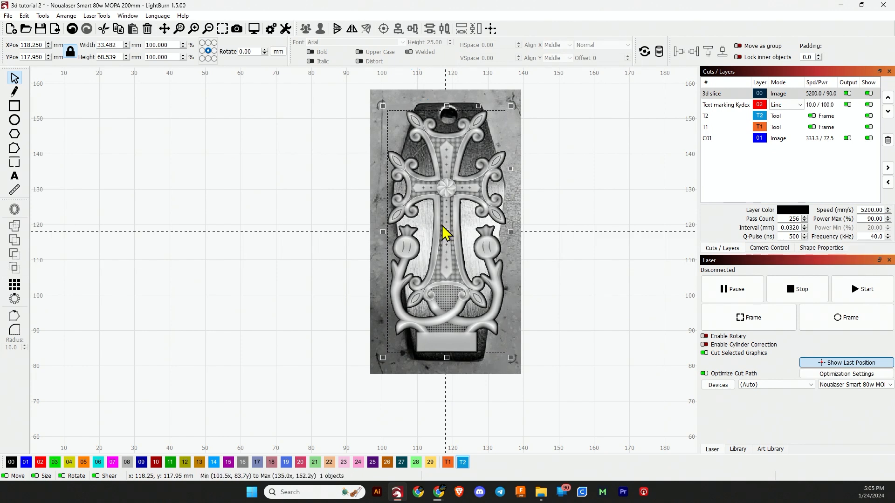
{"action": "key", "text": "Up"}
{"action": "key", "text": "Up"}
{"action": "key", "text": "Up"}
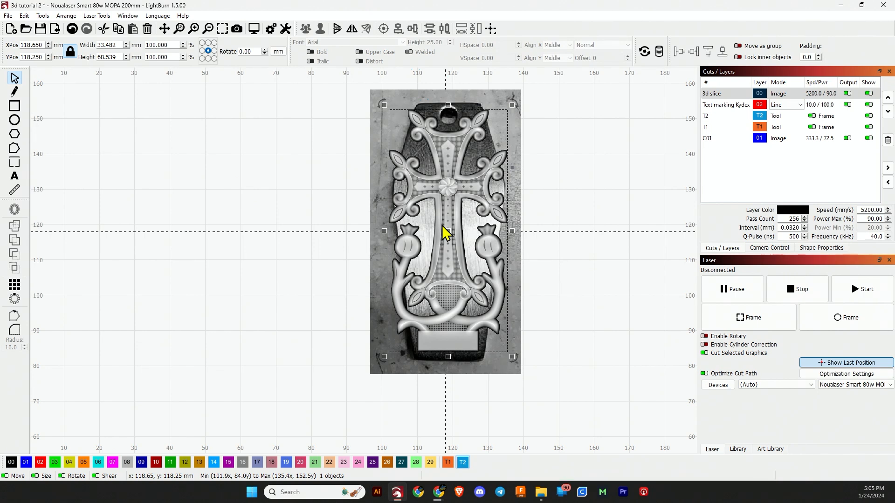
Step: Open the cut settings of the 3d slice layer and set its 3D Slice speed to 8000 mm/sec
{"action": "scroll", "coordinate": [445, 233], "scroll_direction": "down", "scroll_amount": 3}
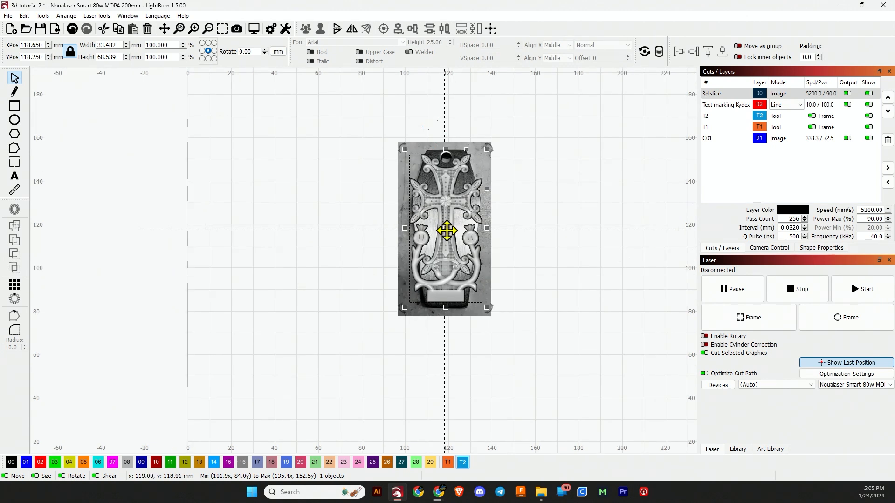
{"action": "scroll", "coordinate": [446, 230], "scroll_direction": "down", "scroll_amount": 2}
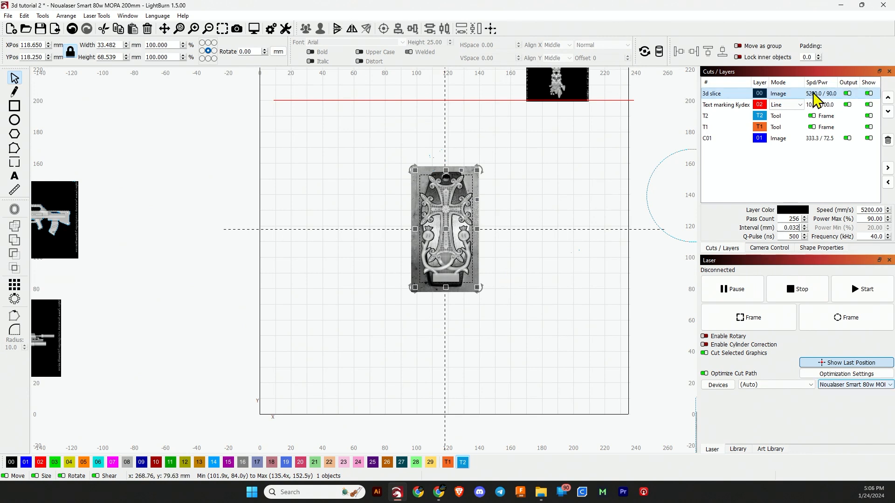
{"action": "double_click", "coordinate": [815, 98]}
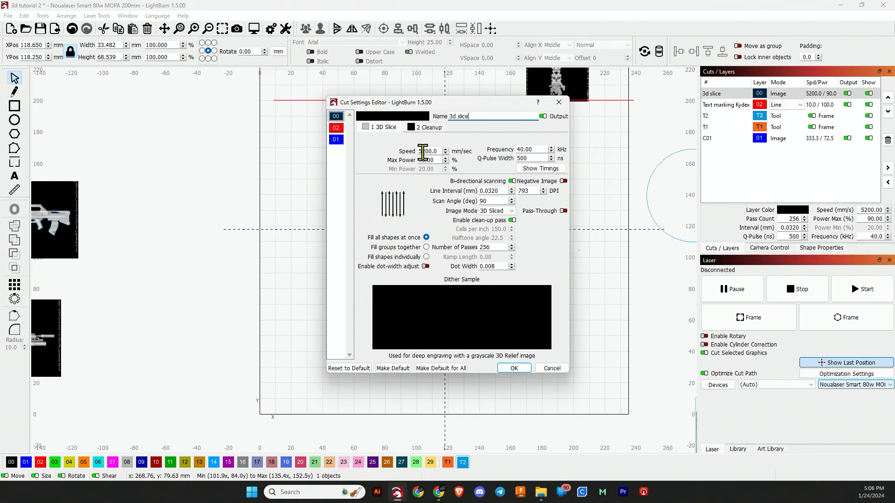
{"action": "left_click_drag", "start_coordinate": [426, 152], "coordinate": [389, 154]}
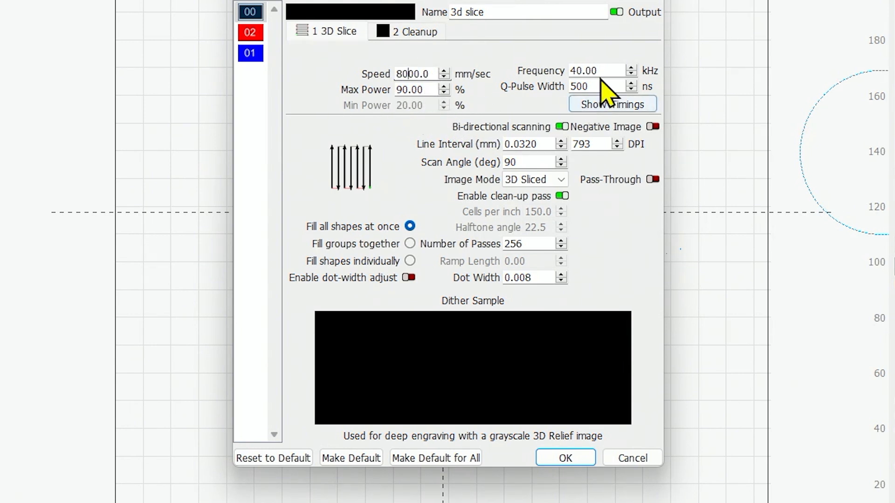
Step: Set the 3D Slice pass to a frequency of 80 kHz and a max power of 85%
{"action": "left_click_drag", "start_coordinate": [615, 69], "coordinate": [485, 84]}
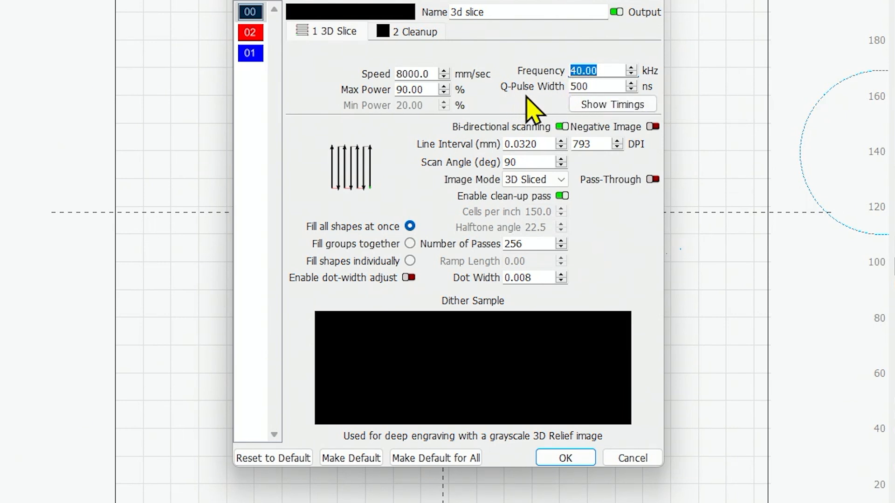
{"action": "left_click", "coordinate": [598, 86]}
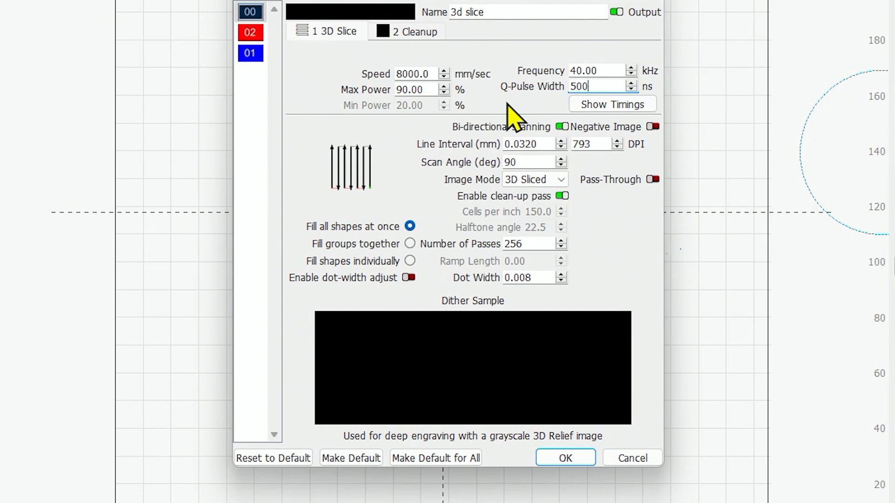
{"action": "left_click", "coordinate": [598, 72]}
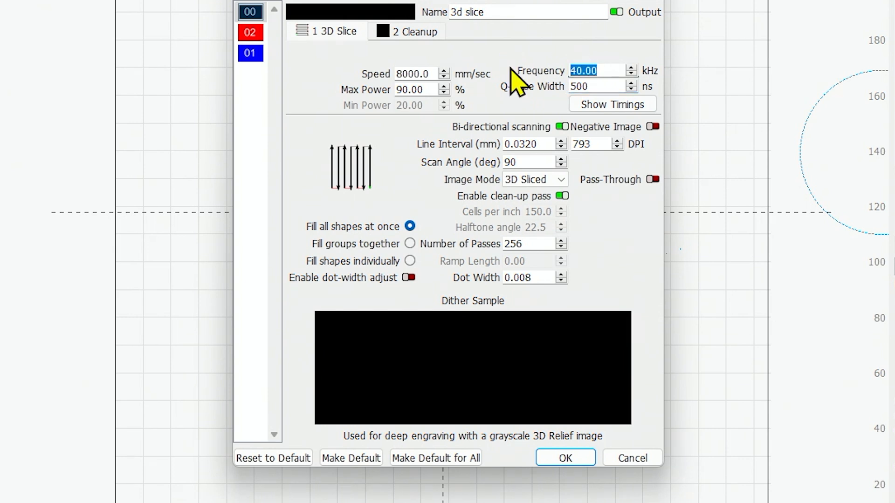
{"action": "type", "text": "8"}
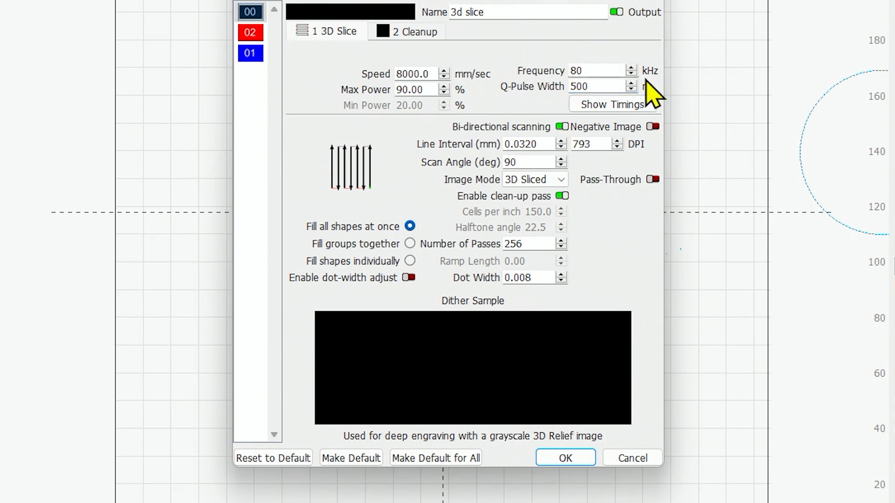
{"action": "type", "text": "0"}
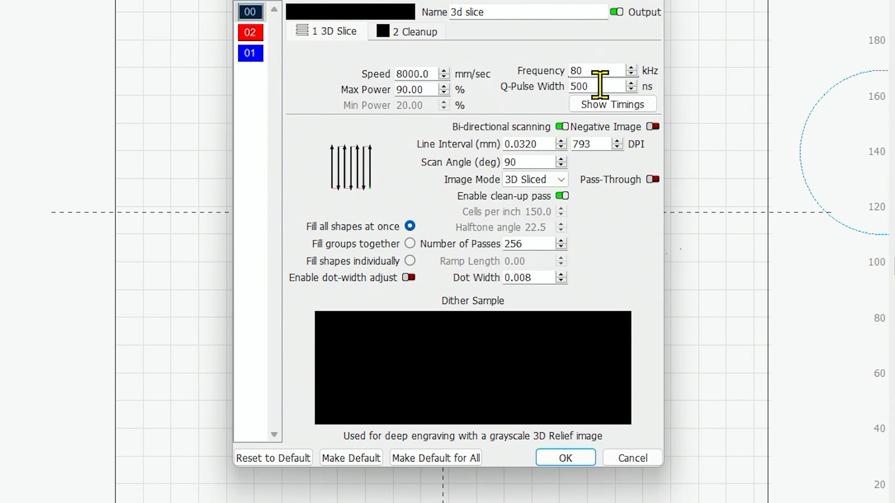
{"action": "left_click", "coordinate": [594, 87]}
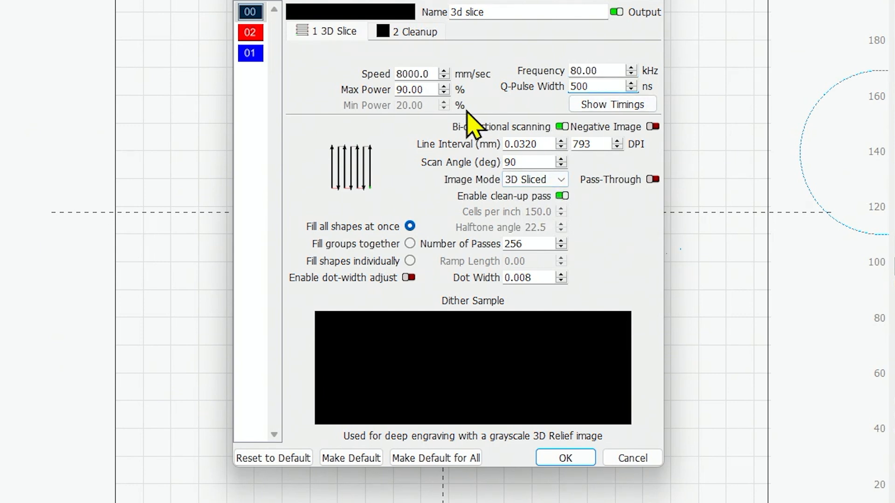
{"action": "left_click_drag", "start_coordinate": [428, 91], "coordinate": [362, 100]}
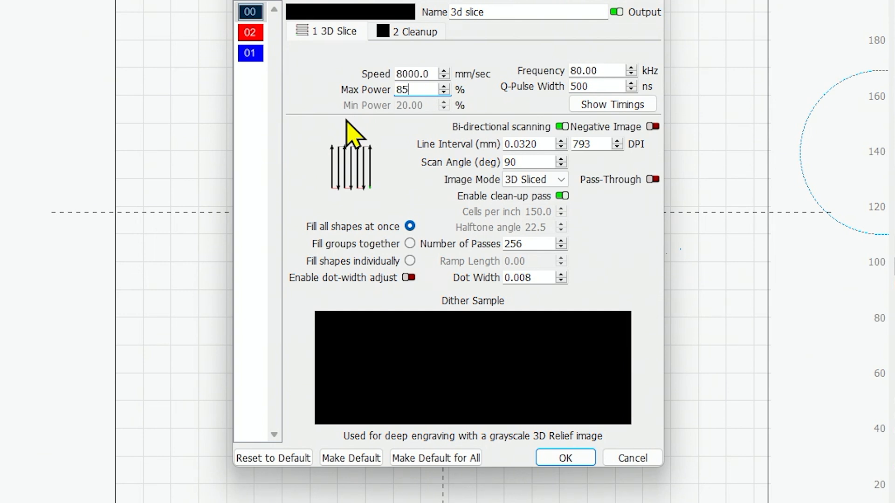
{"action": "key", "text": "Tab"}
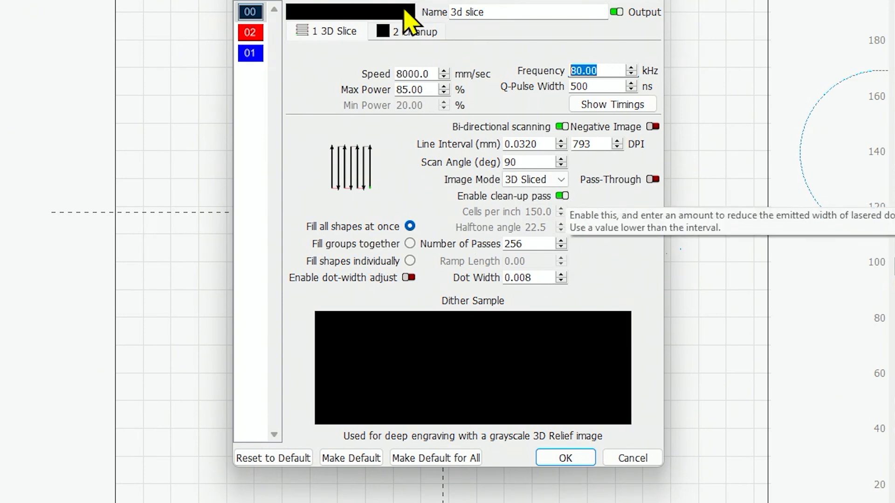
Step: Configure the cleanup pass with scan angle 45, angle increment 67, Auto-Rotate and Cross-Hatch enabled, and apply the layer settings
{"action": "left_click", "coordinate": [413, 32]}
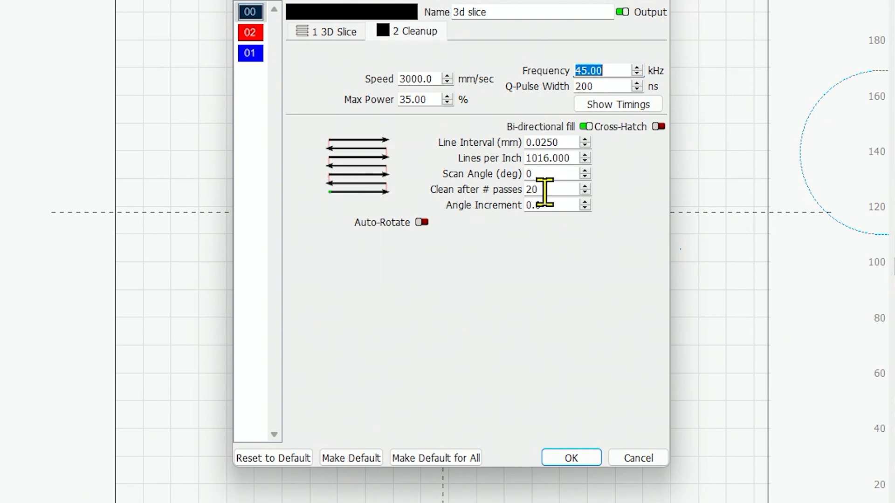
{"action": "left_click", "coordinate": [544, 174]}
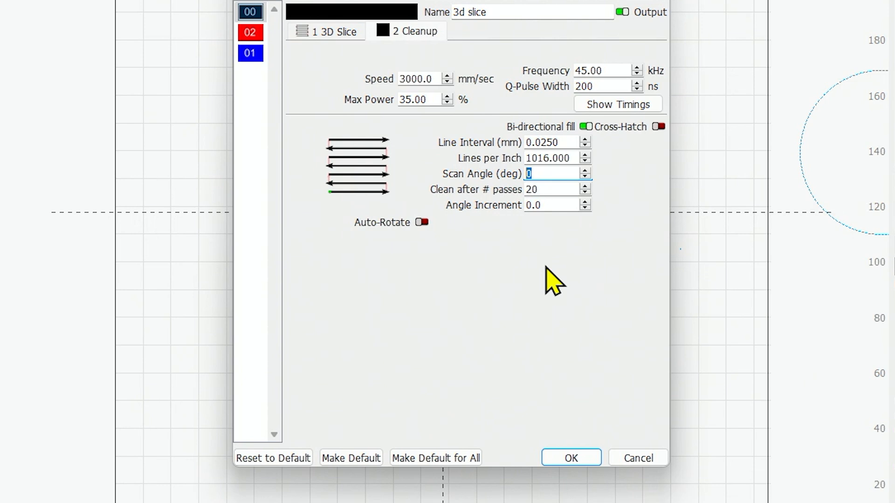
{"action": "type", "text": "45"}
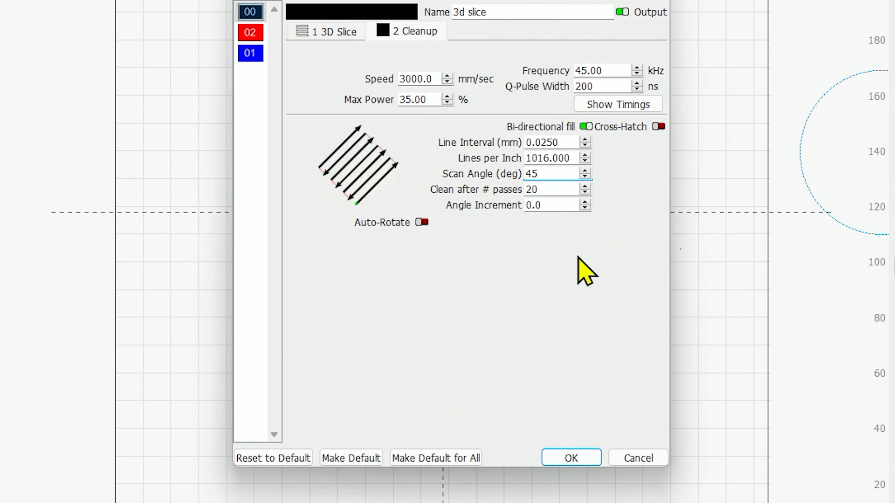
{"action": "left_click", "coordinate": [557, 205]}
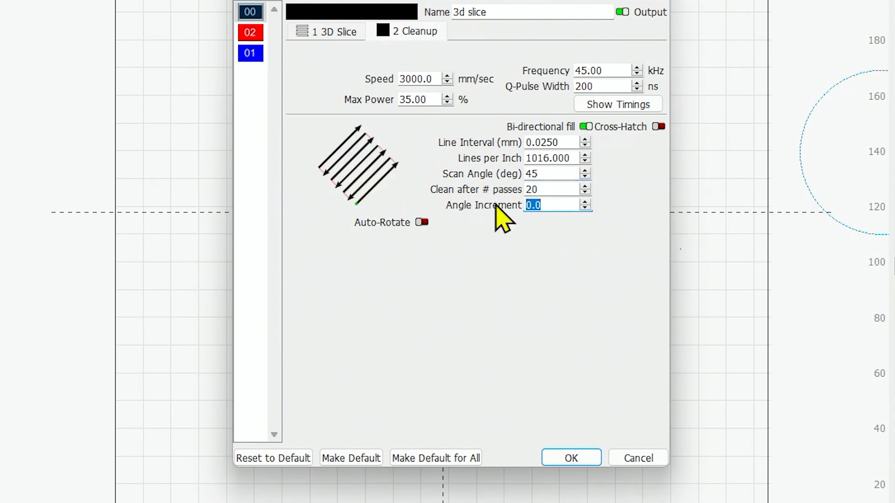
{"action": "left_click", "coordinate": [422, 223]}
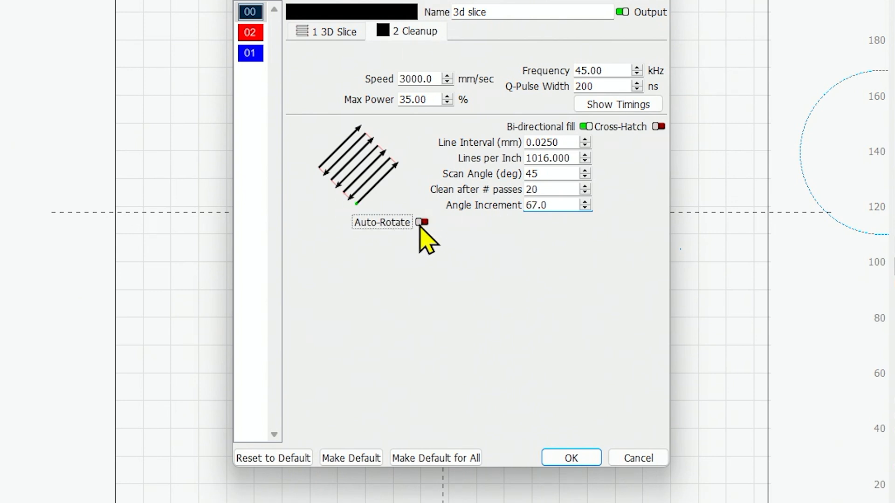
{"action": "left_click", "coordinate": [659, 126]}
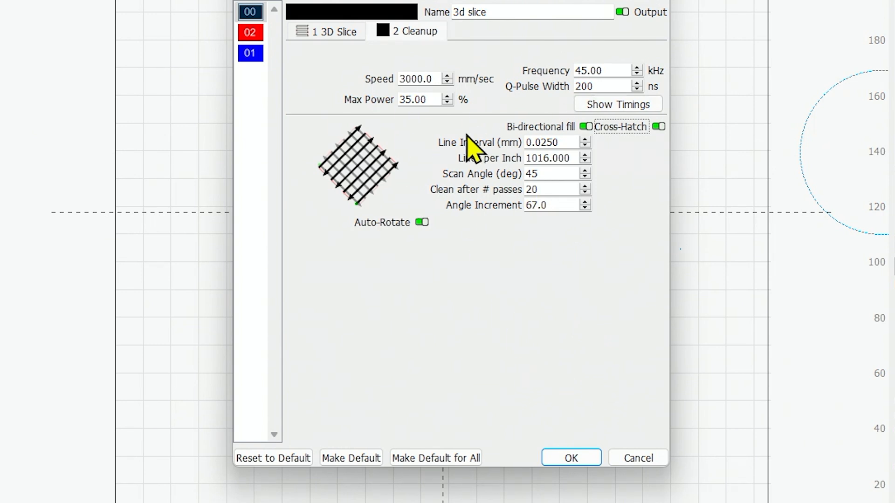
{"action": "left_click", "coordinate": [574, 458]}
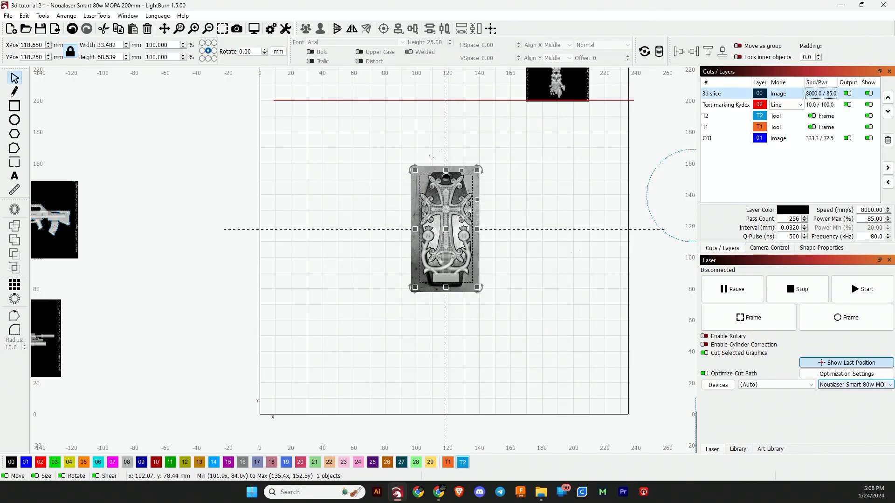
Step: Move the coffin tag photo aside to about X 12.6, Y 124.2 mm and run live framing on the cross image
{"action": "left_click", "coordinate": [454, 241]}
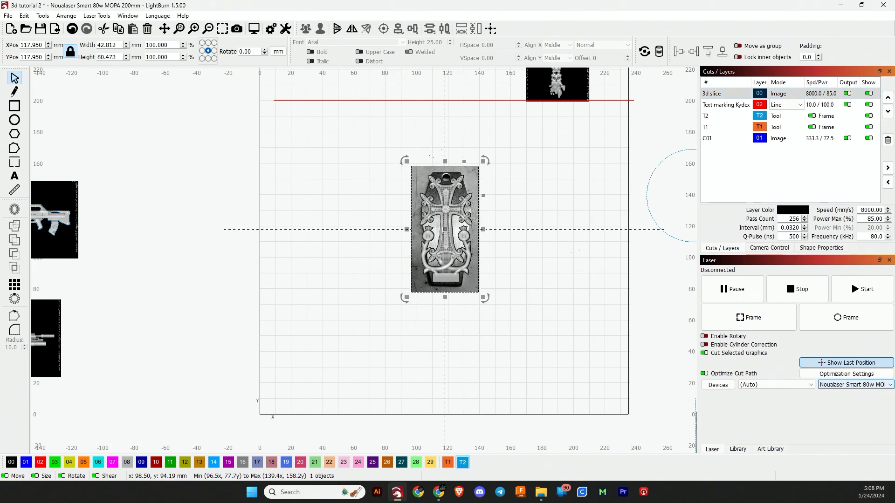
{"action": "left_click_drag", "start_coordinate": [445, 230], "coordinate": [283, 233]}
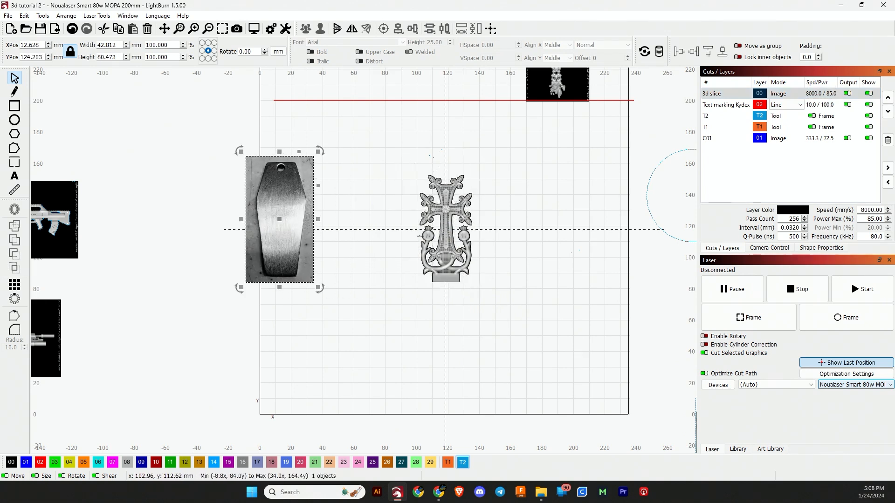
{"action": "left_click", "coordinate": [443, 244]}
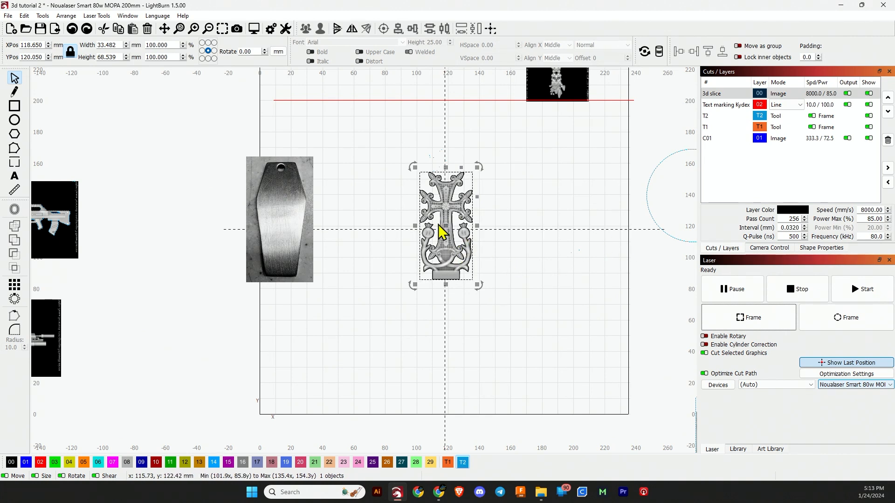
{"action": "left_click", "coordinate": [744, 321]}
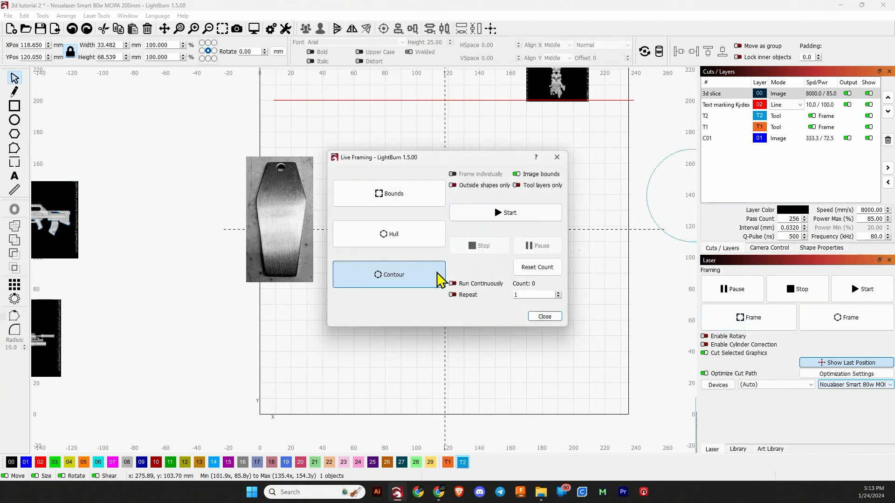
{"action": "left_click", "coordinate": [546, 318]}
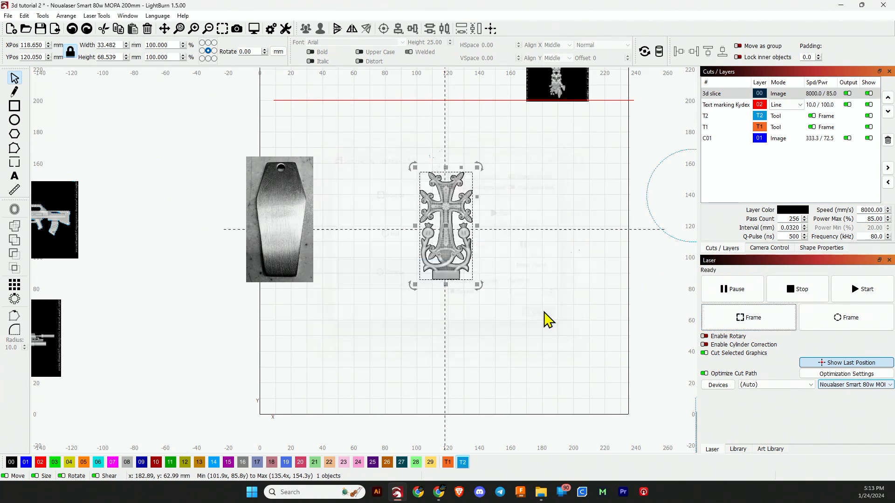
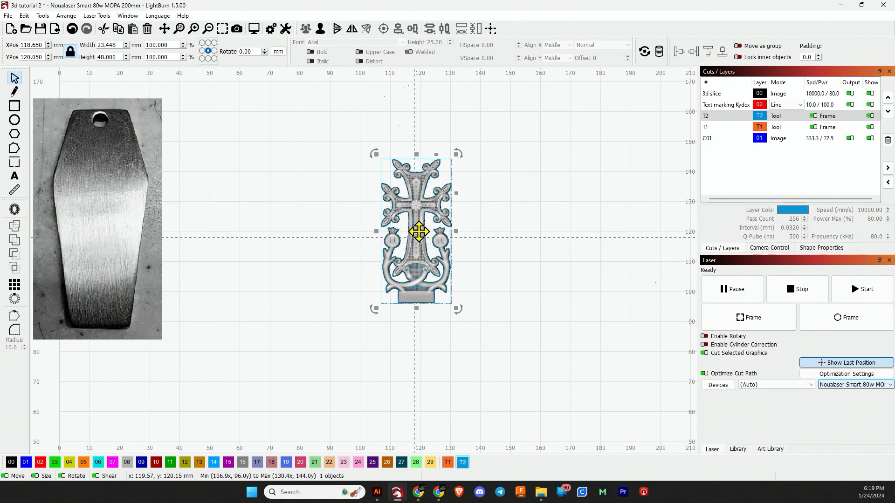
Step: Move the existing traced outline off the cross image, examine its lines up close and delete it
{"action": "left_click_drag", "start_coordinate": [419, 232], "coordinate": [536, 245]}
{"action": "scroll", "coordinate": [536, 246], "scroll_direction": "up", "scroll_amount": 3}
{"action": "scroll", "coordinate": [536, 245], "scroll_direction": "up", "scroll_amount": 4}
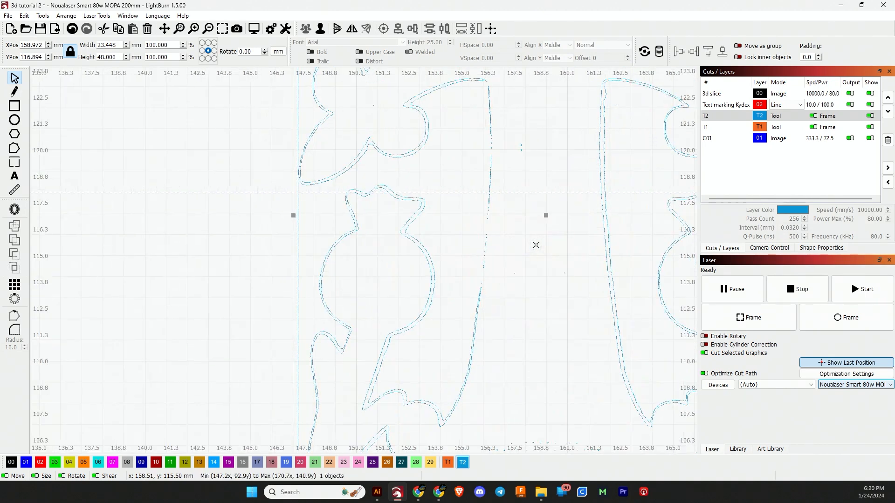
{"action": "scroll", "coordinate": [597, 237], "scroll_direction": "down", "scroll_amount": 3}
{"action": "scroll", "coordinate": [598, 239], "scroll_direction": "up", "scroll_amount": 2}
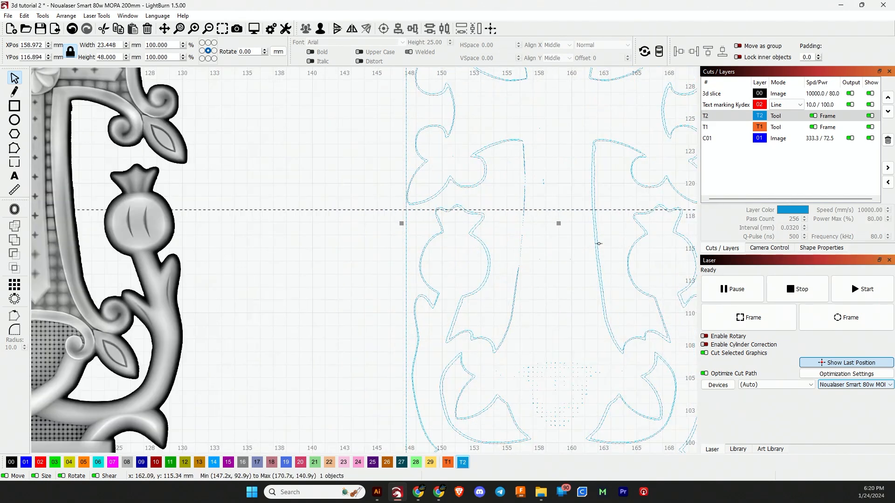
{"action": "scroll", "coordinate": [599, 247], "scroll_direction": "down", "scroll_amount": 5}
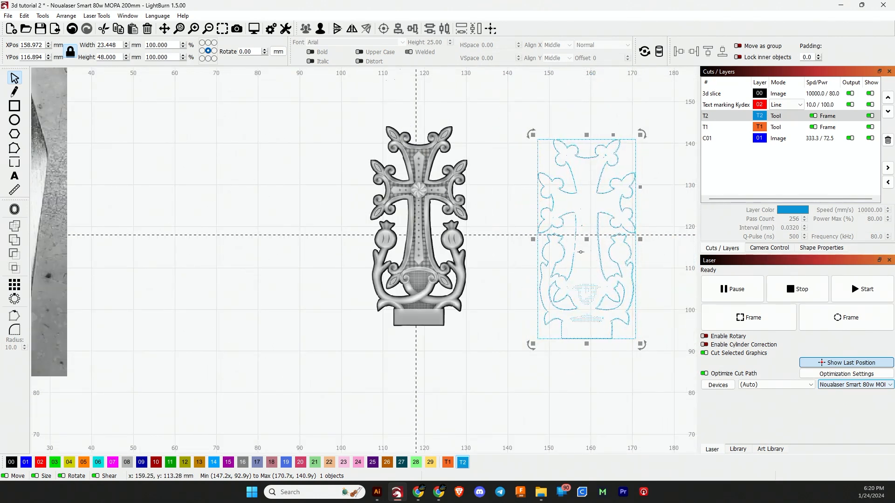
{"action": "scroll", "coordinate": [606, 256], "scroll_direction": "up", "scroll_amount": 4}
{"action": "scroll", "coordinate": [513, 273], "scroll_direction": "down", "scroll_amount": 3}
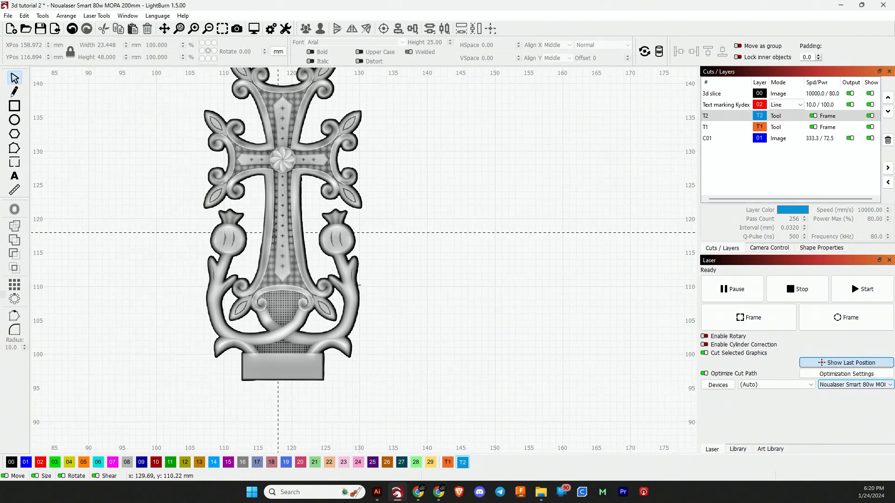
{"action": "scroll", "coordinate": [313, 292], "scroll_direction": "down", "scroll_amount": 1}
Step: Start tracing the cross image with the image faded and the trace points shown
{"action": "left_click", "coordinate": [314, 291]}
{"action": "right_click", "coordinate": [313, 291]}
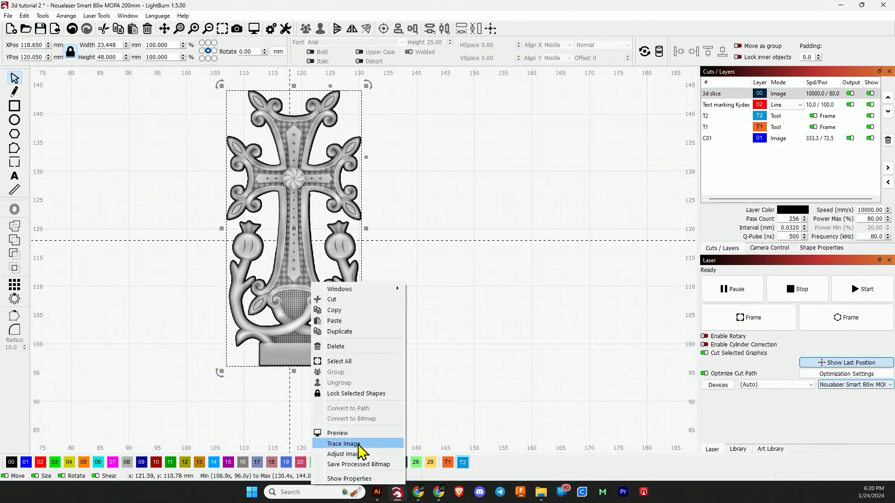
{"action": "left_click", "coordinate": [360, 444]}
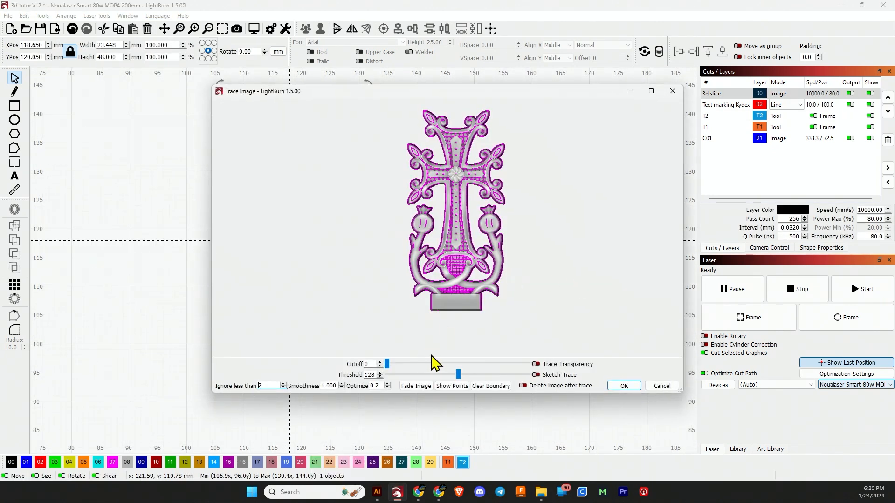
{"action": "left_click", "coordinate": [426, 390]}
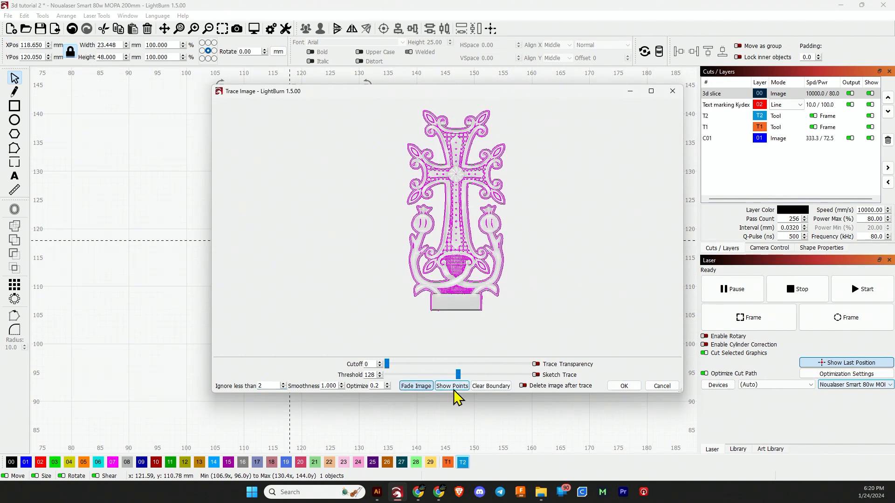
{"action": "left_click", "coordinate": [454, 388]}
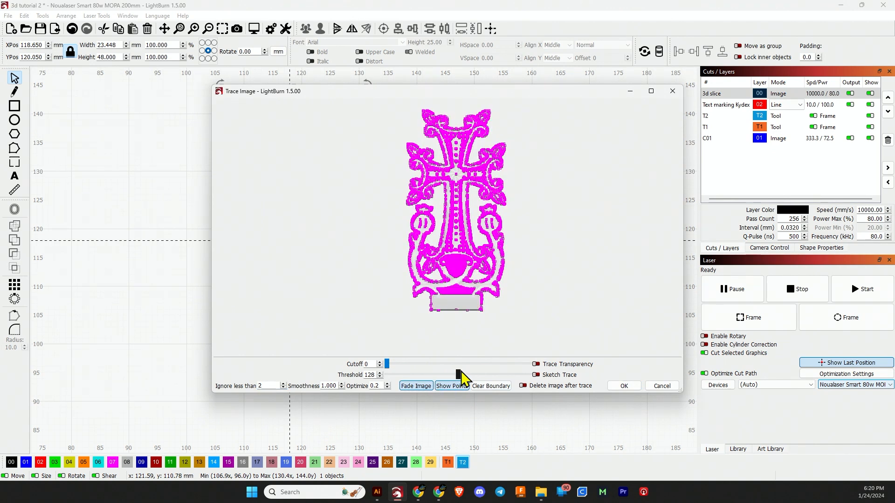
Step: Trace the cross image with threshold 255 and cutoff 35
{"action": "left_click_drag", "start_coordinate": [458, 375], "coordinate": [539, 377]}
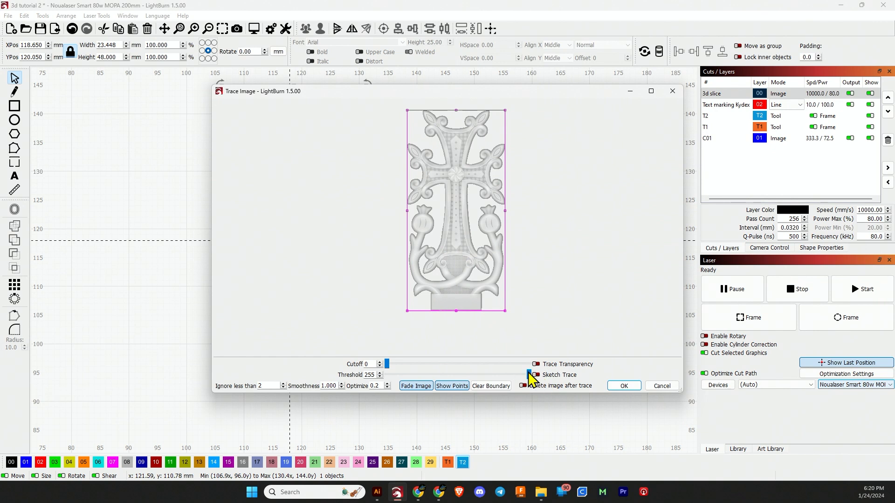
{"action": "left_click_drag", "start_coordinate": [388, 364], "coordinate": [398, 369]}
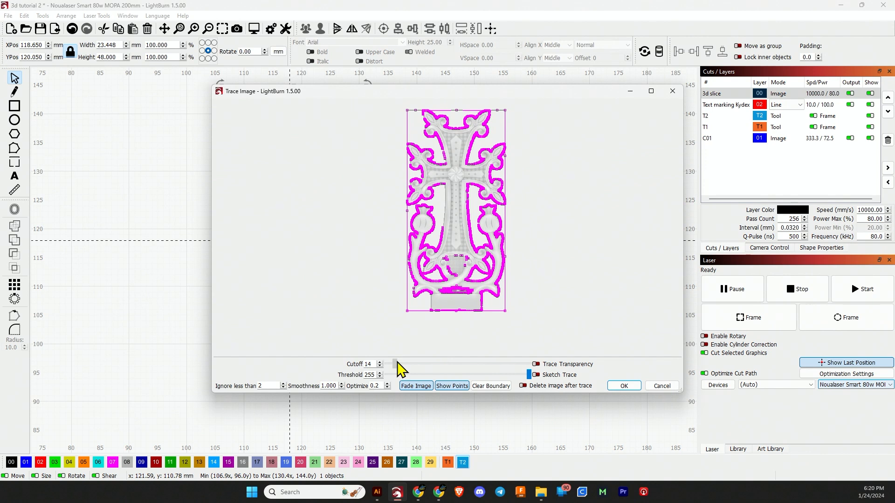
{"action": "left_click_drag", "start_coordinate": [399, 361], "coordinate": [409, 361]}
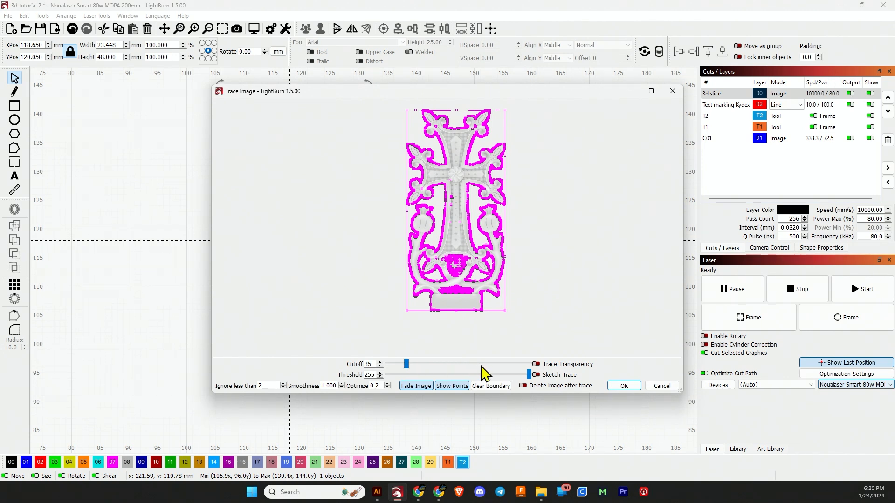
{"action": "left_click", "coordinate": [623, 388]}
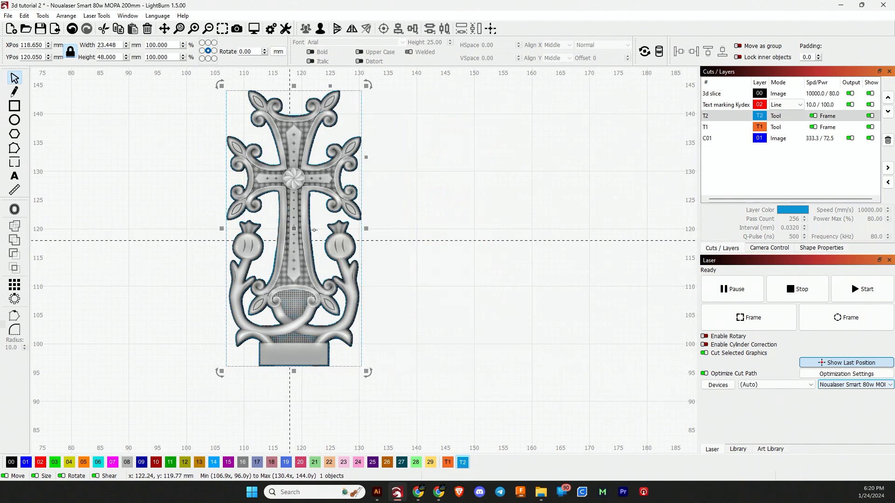
Step: Move the new traced outline beside the cross image and delete it
{"action": "mouse_move", "coordinate": [297, 238]}
{"action": "left_mouse_down"}
{"action": "mouse_move", "coordinate": [491, 245]}
{"action": "mouse_move", "coordinate": [503, 236]}
{"action": "left_mouse_up"}
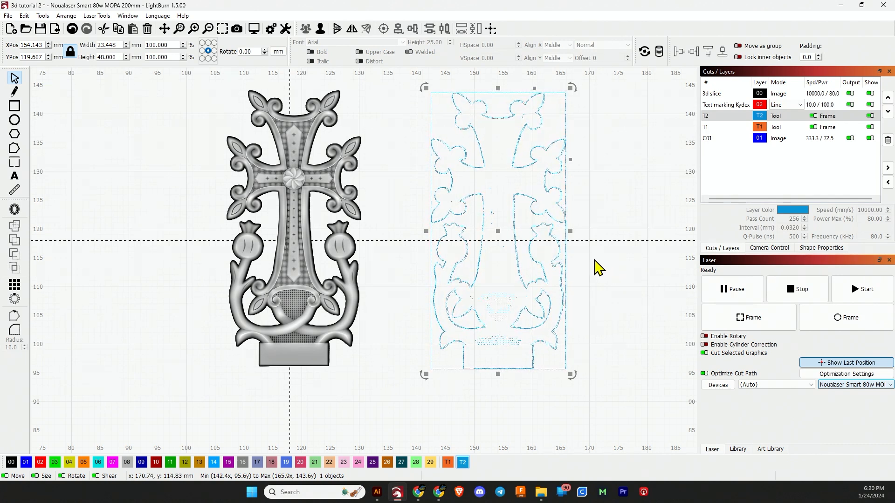
{"action": "key", "text": "Delete"}
Step: Retrace the cross image with cutoff 0 and threshold 128, and move the trace beside it to about X 158, Y 116.8 mm
{"action": "left_click", "coordinate": [306, 257]}
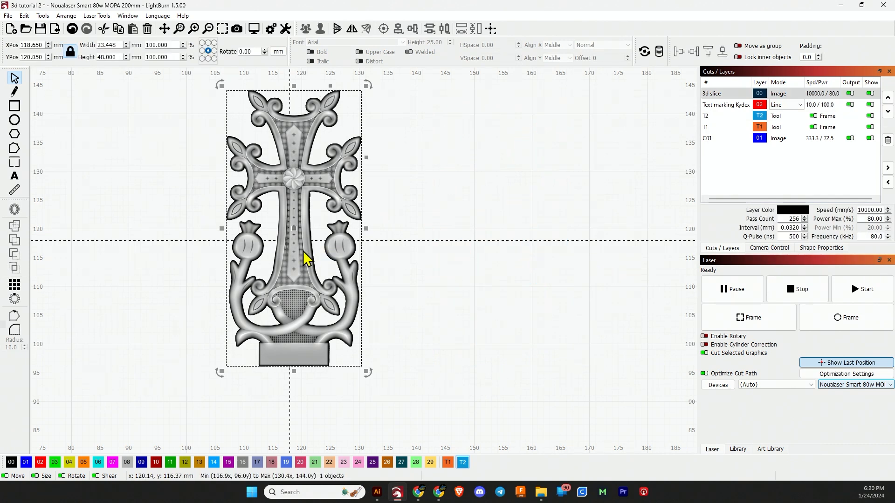
{"action": "right_click", "coordinate": [306, 258]}
{"action": "left_click", "coordinate": [363, 411]}
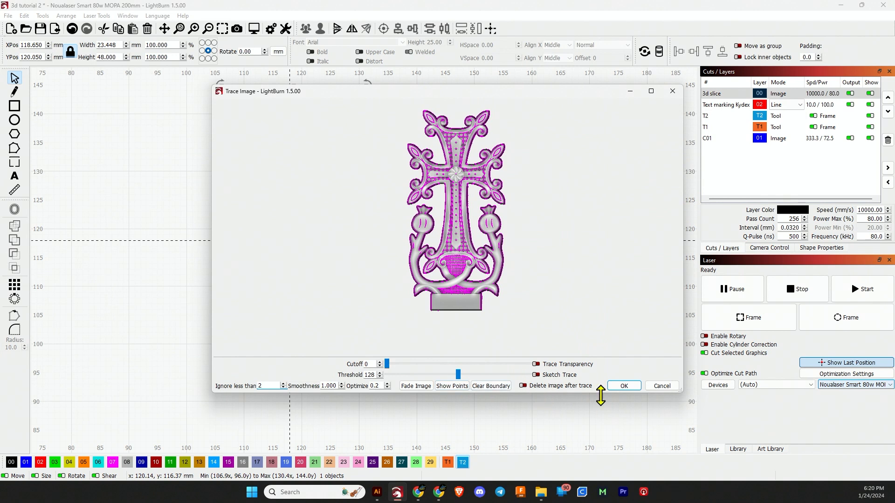
{"action": "left_click", "coordinate": [624, 386]}
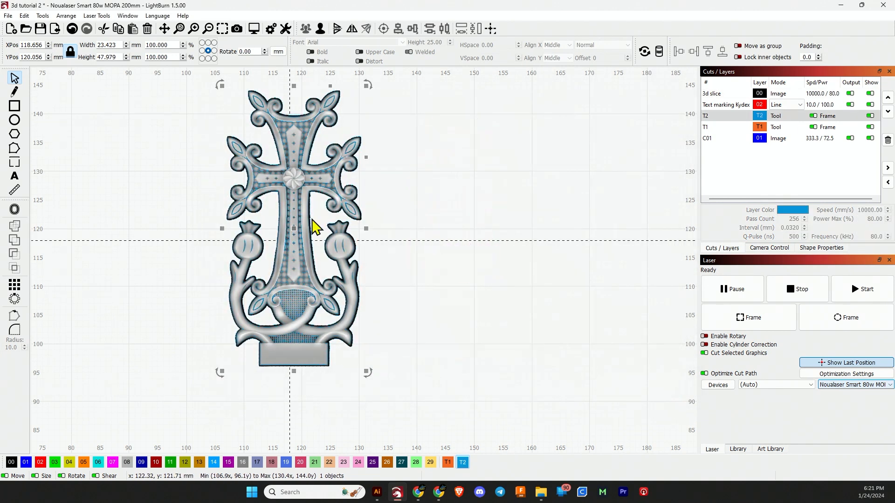
{"action": "mouse_move", "coordinate": [292, 228]}
{"action": "left_mouse_down"}
{"action": "mouse_move", "coordinate": [523, 261]}
{"action": "mouse_move", "coordinate": [522, 249]}
{"action": "left_mouse_up"}
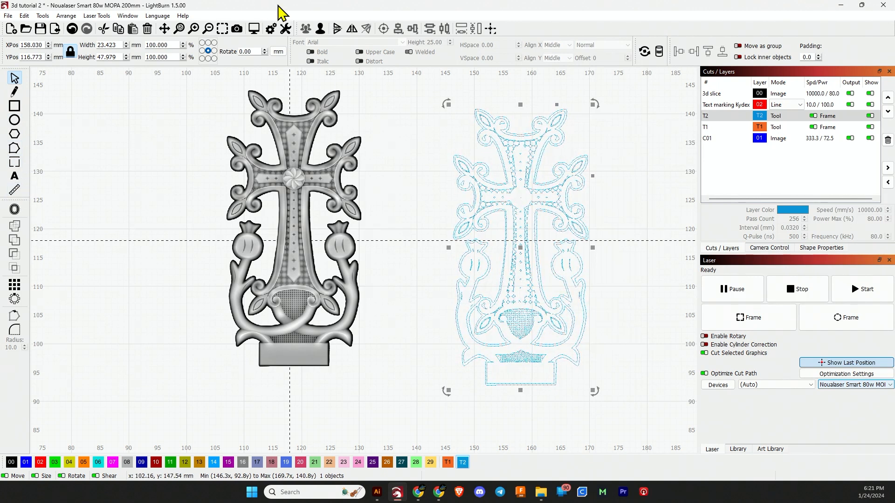
Step: Ungroup the trace and select its outermost contour together with the contours of the two lower inner openings
{"action": "left_click", "coordinate": [411, 206]}
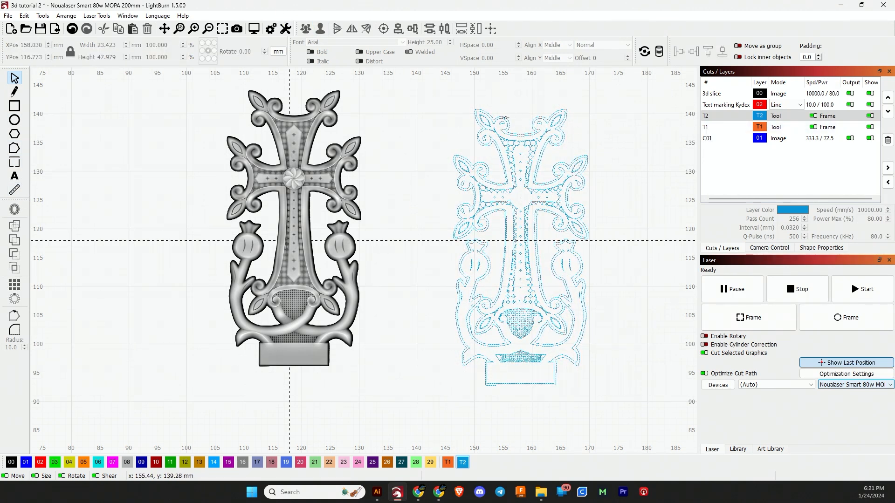
{"action": "left_click", "coordinate": [537, 113]}
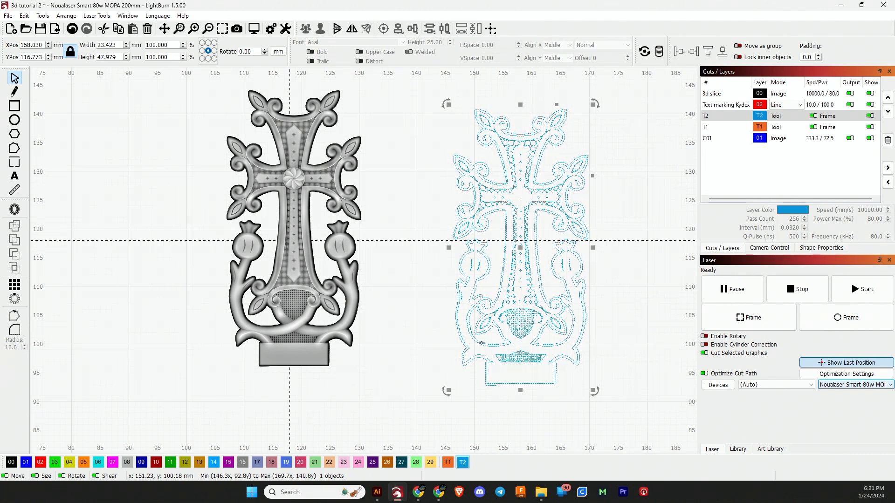
{"action": "scroll", "coordinate": [481, 343], "scroll_direction": "up", "scroll_amount": 4}
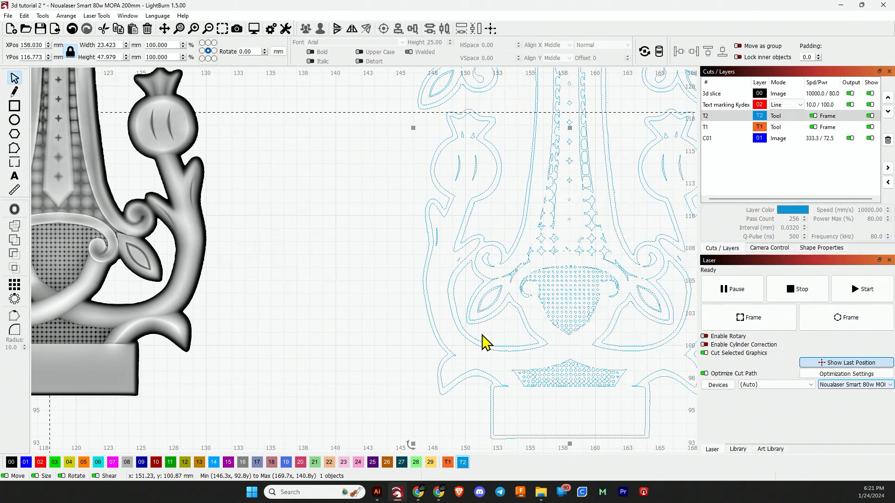
{"action": "scroll", "coordinate": [474, 293], "scroll_direction": "up", "scroll_amount": 2}
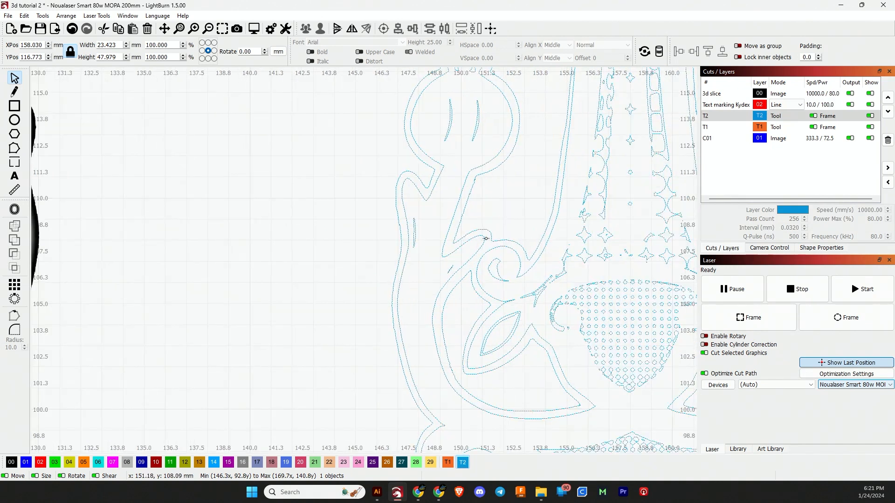
{"action": "scroll", "coordinate": [486, 239], "scroll_direction": "down", "scroll_amount": 5}
{"action": "scroll", "coordinate": [486, 238], "scroll_direction": "up", "scroll_amount": 1}
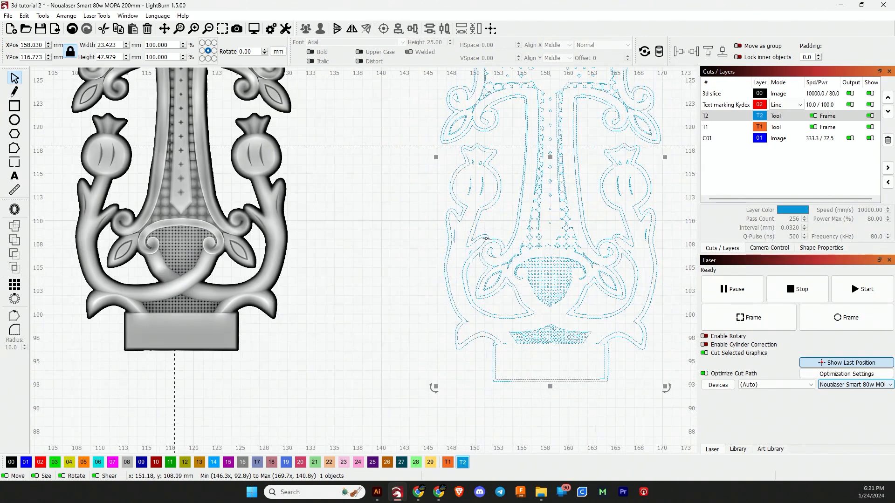
{"action": "scroll", "coordinate": [486, 239], "scroll_direction": "up", "scroll_amount": 3}
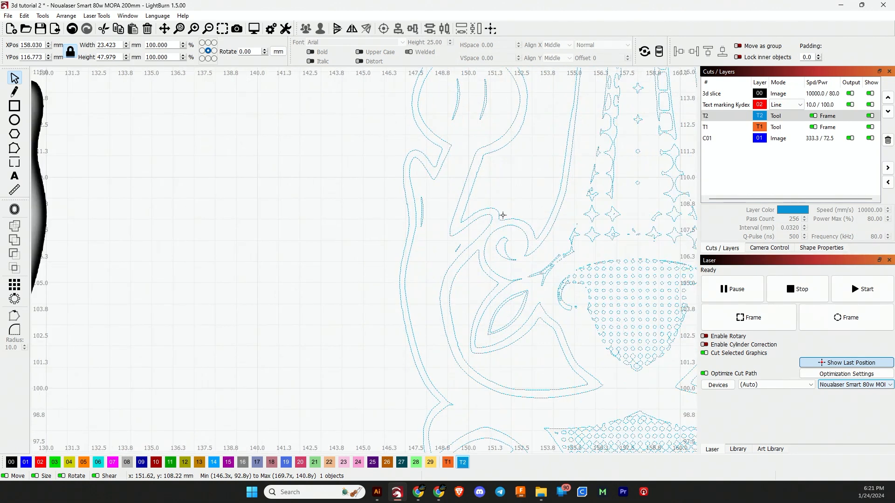
{"action": "left_click", "coordinate": [480, 265], "text": "shift"}
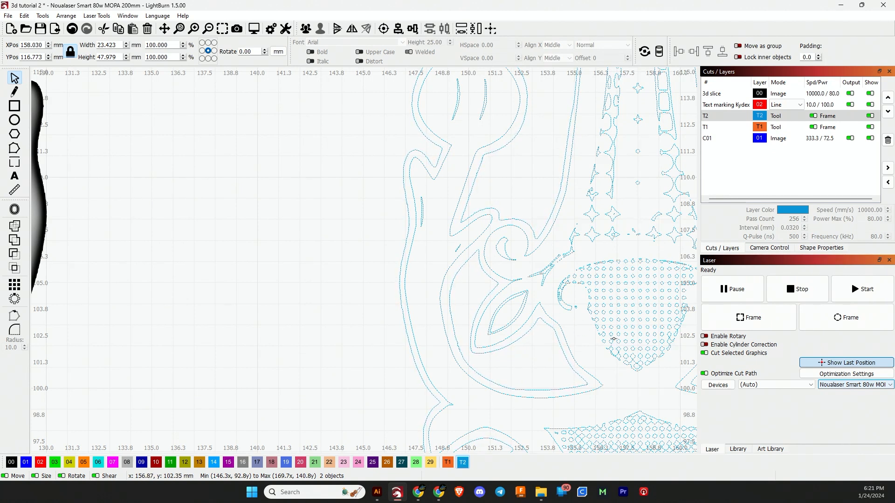
{"action": "left_click_drag", "start_coordinate": [614, 339], "coordinate": [348, 317]}
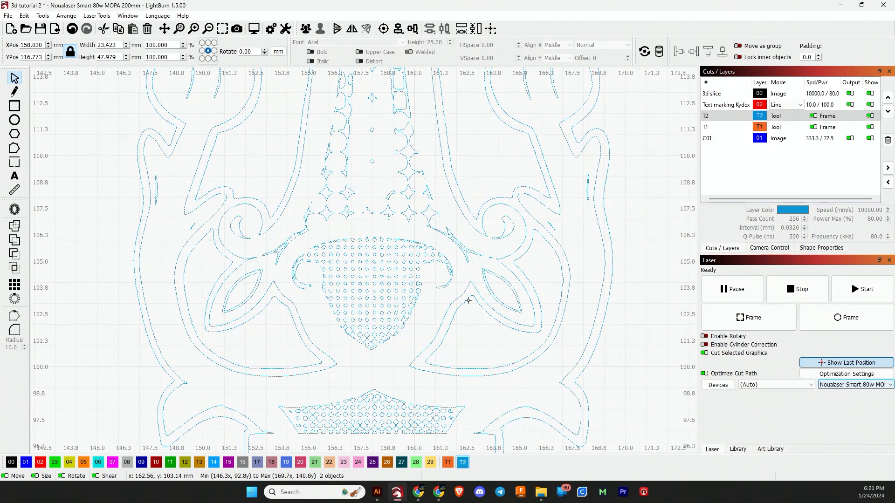
{"action": "left_click", "coordinate": [469, 301], "text": "shift"}
{"action": "scroll", "coordinate": [468, 301], "scroll_direction": "down", "scroll_amount": 6}
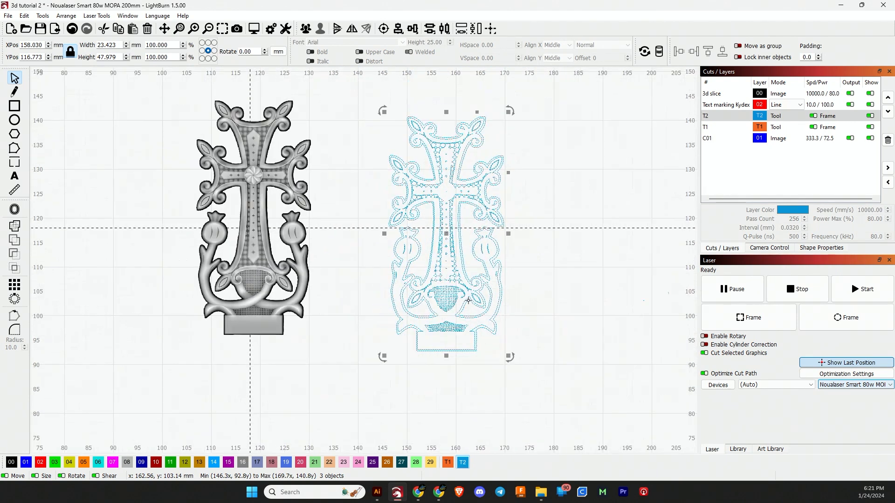
Step: Move the selected contours out of the trace to about X 188.1, Y 115.5 mm and assign them to layer 00
{"action": "left_click_drag", "start_coordinate": [450, 242], "coordinate": [598, 250]}
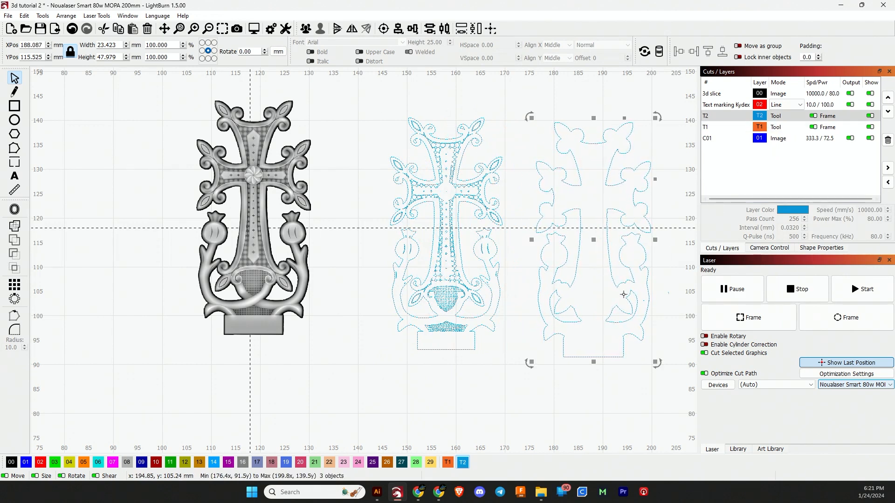
{"action": "left_click", "coordinate": [14, 464]}
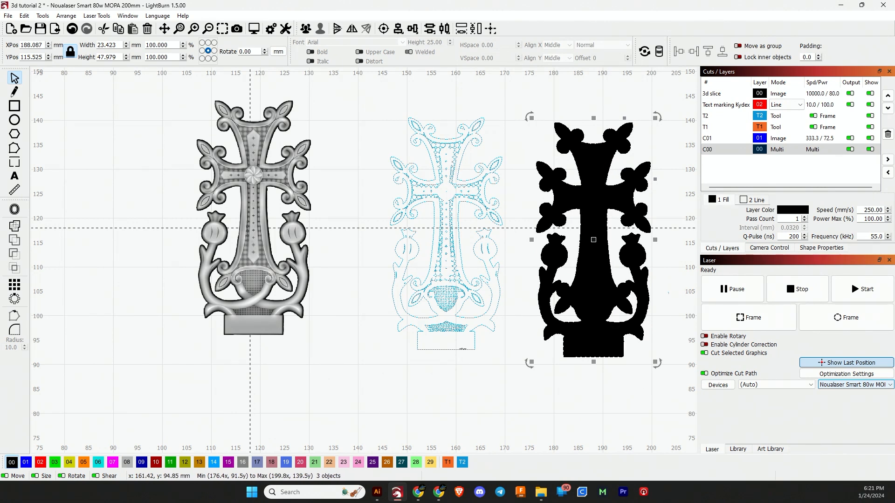
Step: Delete the remaining dashed trace between the cross image and the filled silhouette, including any leftover fragments
{"action": "left_click", "coordinate": [398, 183]}
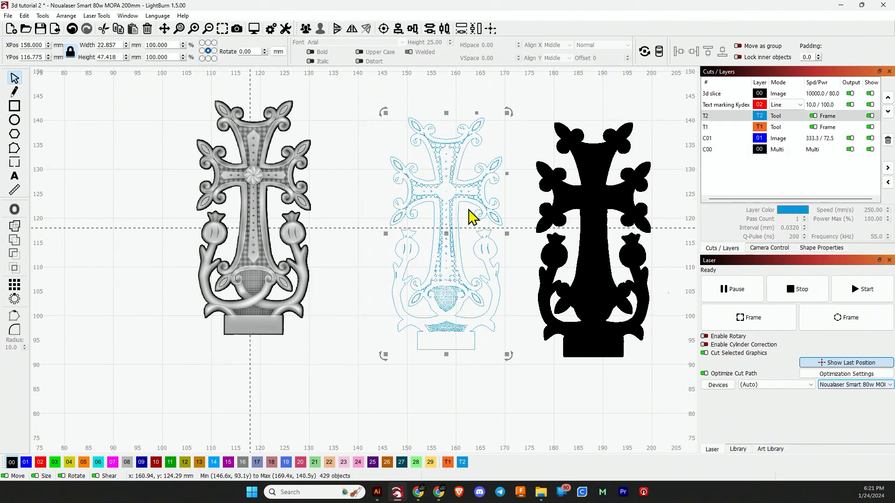
{"action": "key", "text": "Delete"}
{"action": "left_click_drag", "start_coordinate": [516, 349], "coordinate": [432, 103]}
{"action": "key", "text": "Delete"}
Step: Group the silhouette's contours and move the group exactly over the cross image, at X 118.65, Y 120.05 mm
{"action": "left_click", "coordinate": [572, 273]}
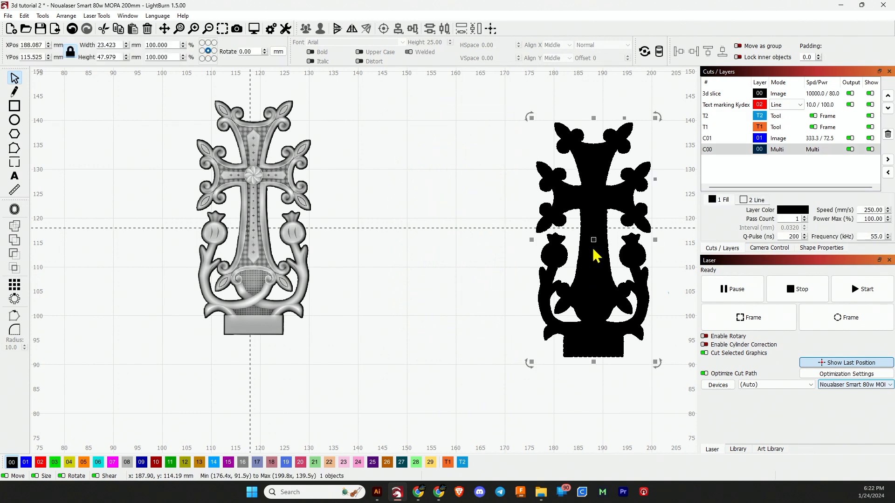
{"action": "mouse_move", "coordinate": [592, 239]}
{"action": "left_mouse_down"}
{"action": "mouse_move", "coordinate": [309, 229]}
{"action": "mouse_move", "coordinate": [296, 220]}
{"action": "mouse_move", "coordinate": [505, 227]}
{"action": "mouse_move", "coordinate": [594, 241]}
{"action": "left_mouse_up"}
{"action": "left_click_drag", "start_coordinate": [643, 378], "coordinate": [514, 232]}
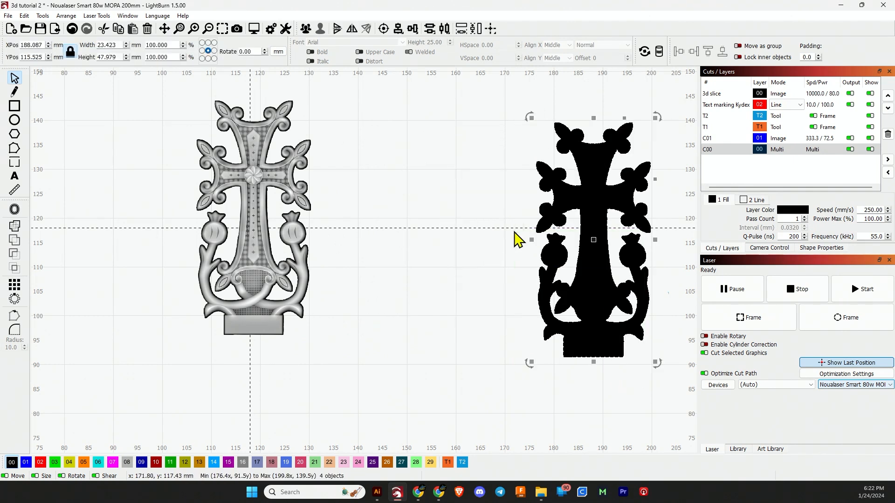
{"action": "key", "text": "ctrl+g"}
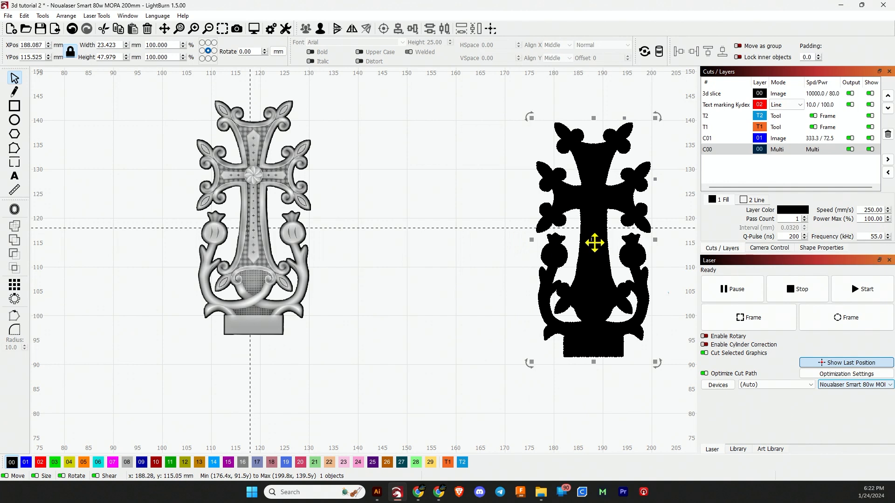
{"action": "left_click_drag", "start_coordinate": [591, 242], "coordinate": [251, 220]}
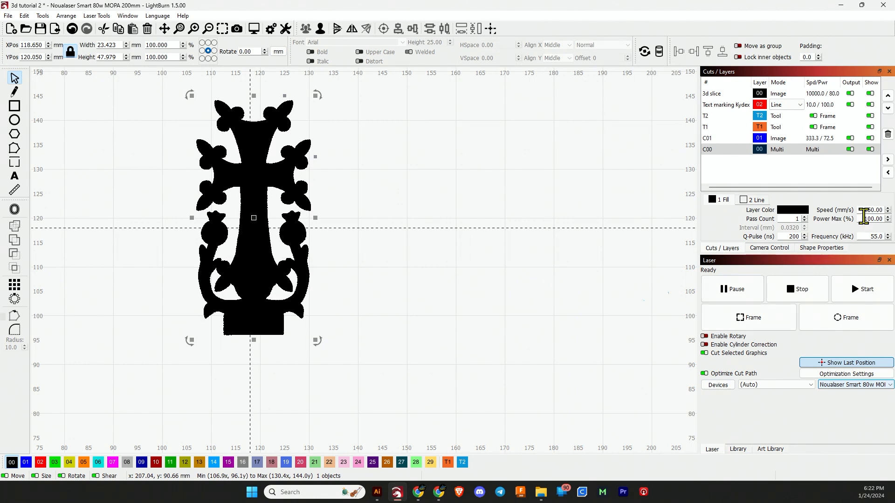
Step: Set the fill of layer C00 to speed 3000 mm/s, maximum power 35% and frequency 100 kHz
{"action": "left_click_drag", "start_coordinate": [863, 209], "coordinate": [889, 211]}
{"action": "type", "text": "3000"}
{"action": "key", "text": "Tab"}
{"action": "key", "text": "Tab"}
{"action": "key", "text": "Tab"}
{"action": "left_click_drag", "start_coordinate": [867, 235], "coordinate": [893, 242]}
{"action": "type", "text": "100"}
{"action": "key", "text": "Tab"}
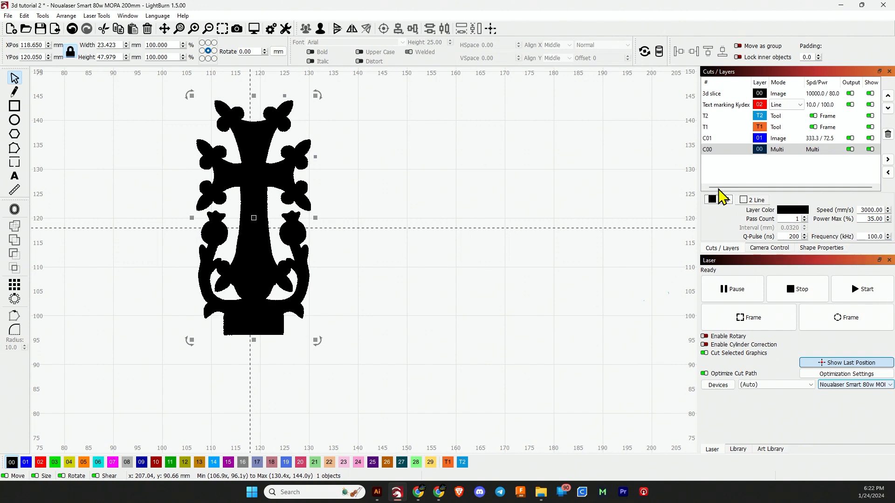
Step: Open the cut settings of layer C00 and remove its Line sub-layer, keeping only the Fill
{"action": "double_click", "coordinate": [785, 149]}
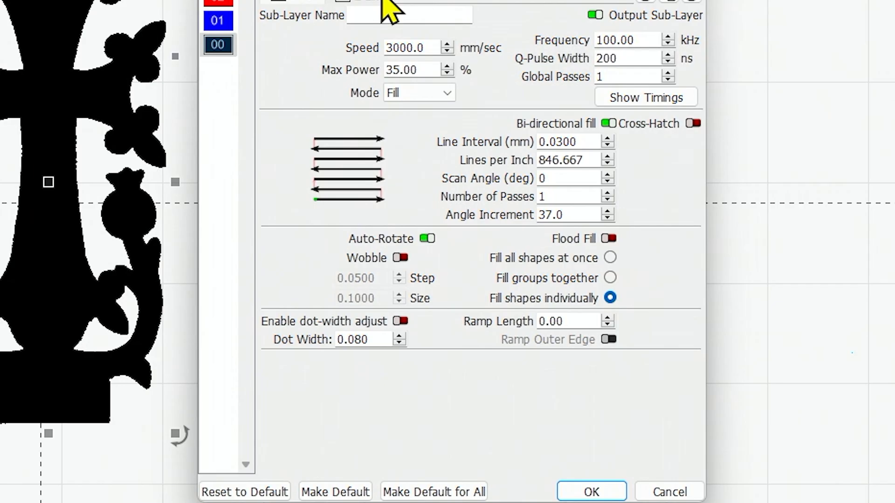
{"action": "left_click", "coordinate": [383, 1]}
{"action": "left_click", "coordinate": [685, 1]}
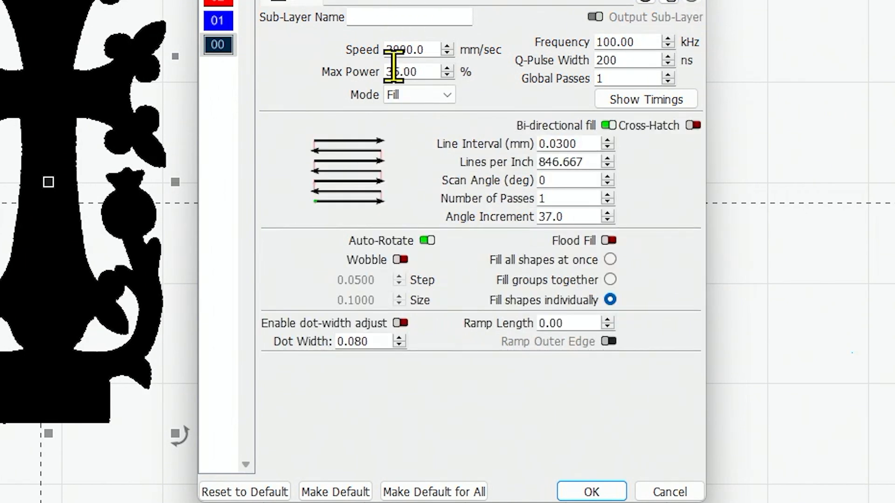
Step: Set the C00 fill's number of passes to 4, accept the cut settings, and start the laser job
{"action": "left_click", "coordinate": [562, 198]}
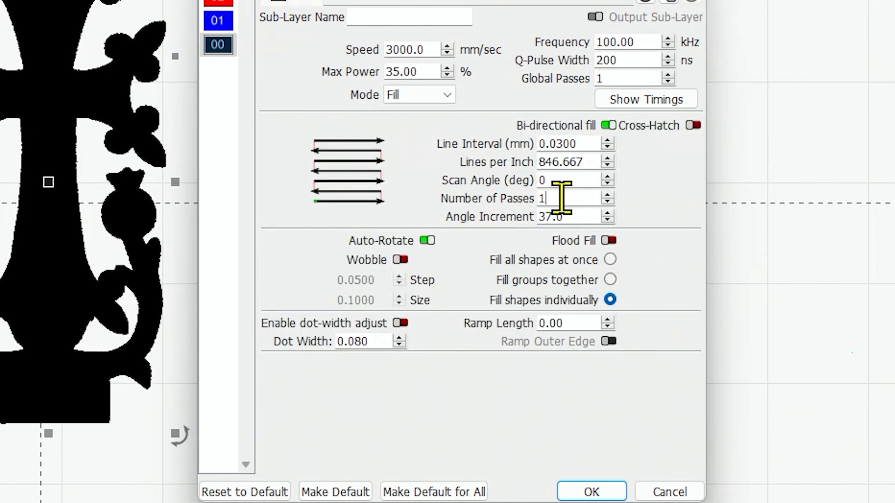
{"action": "double_click", "coordinate": [561, 198]}
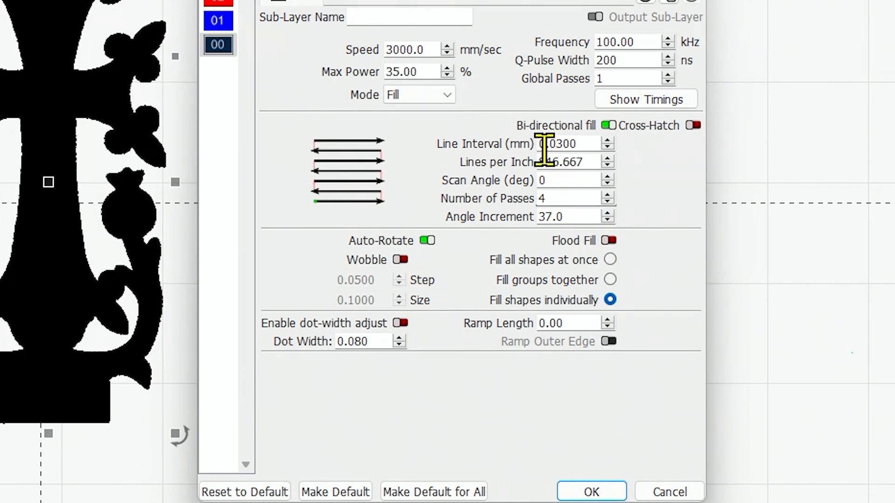
{"action": "left_click", "coordinate": [592, 493]}
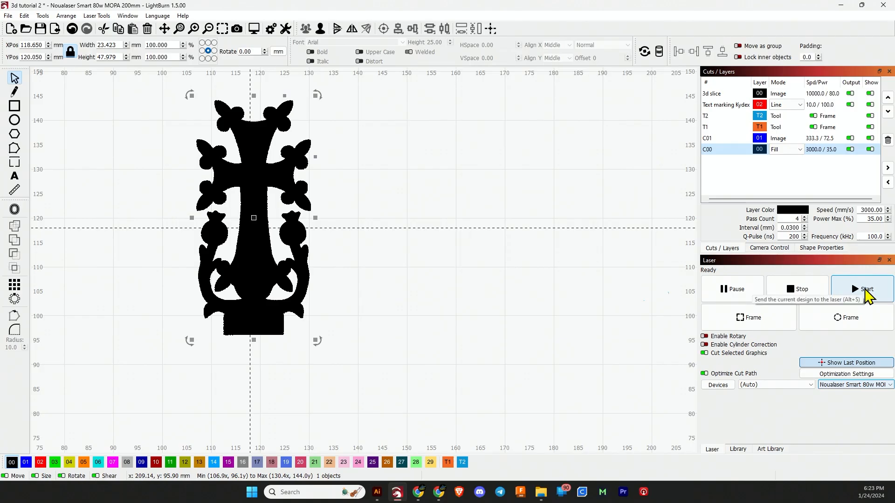
{"action": "left_click", "coordinate": [865, 294]}
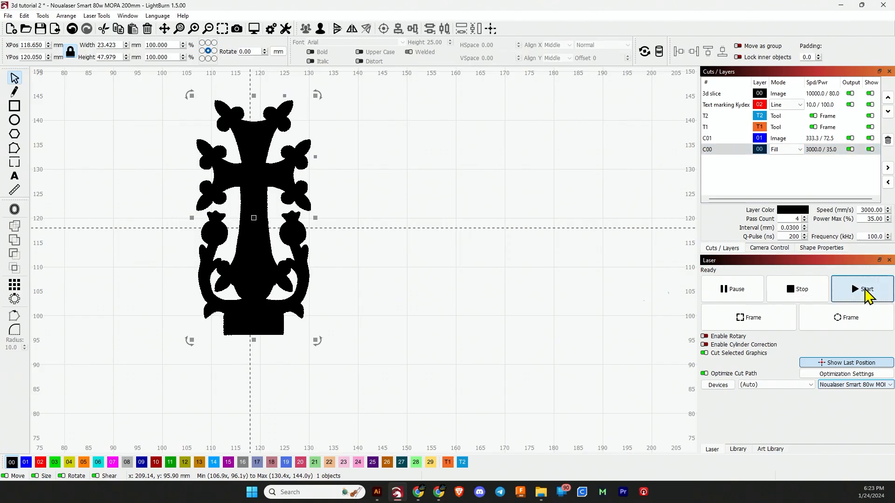